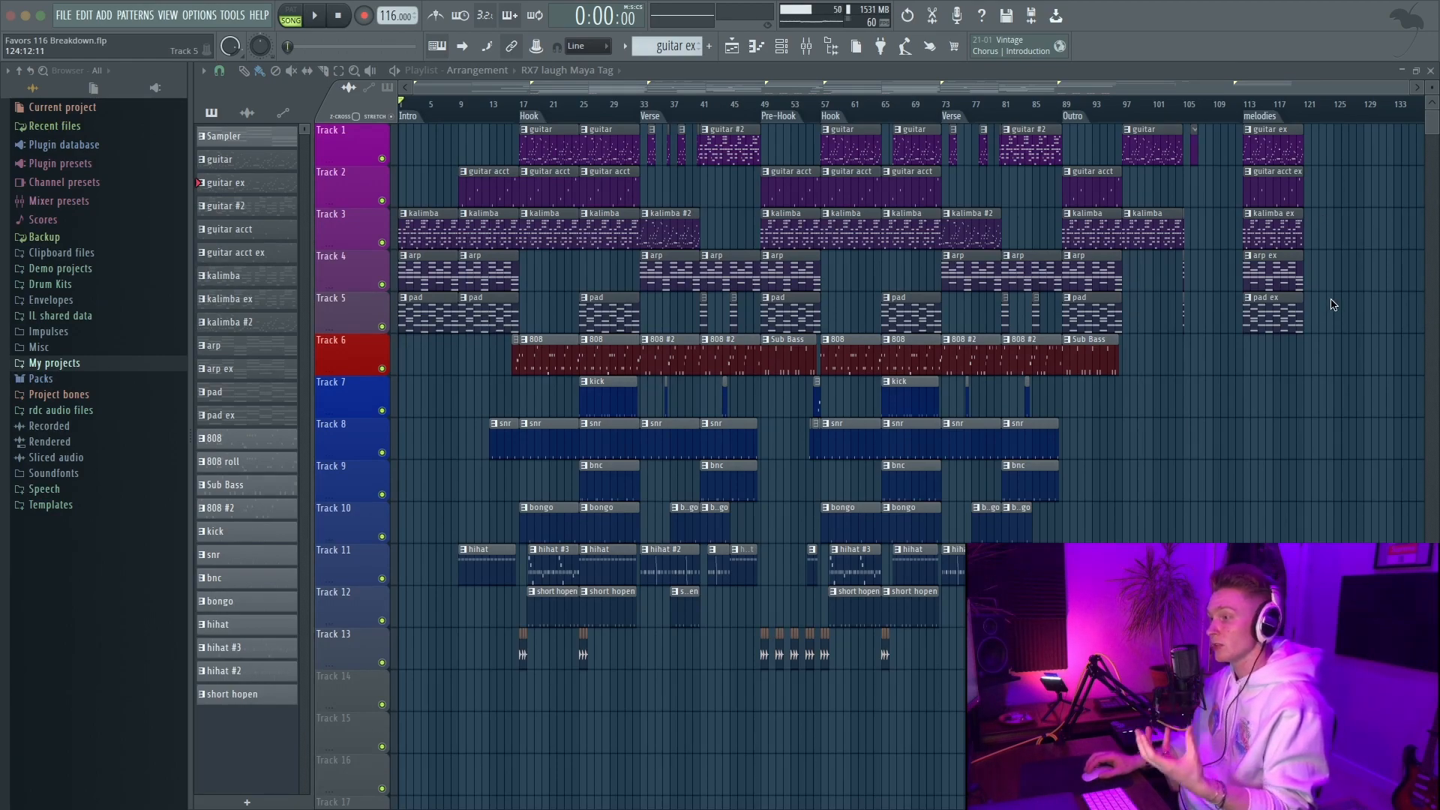
Mute Track 4 and set a time selection over the melodies section from bar 113 to bar 121
{"action": "scroll", "coordinate": [1333, 305], "scroll_direction": "up", "scroll_amount": 5, "text": "ctrl"}
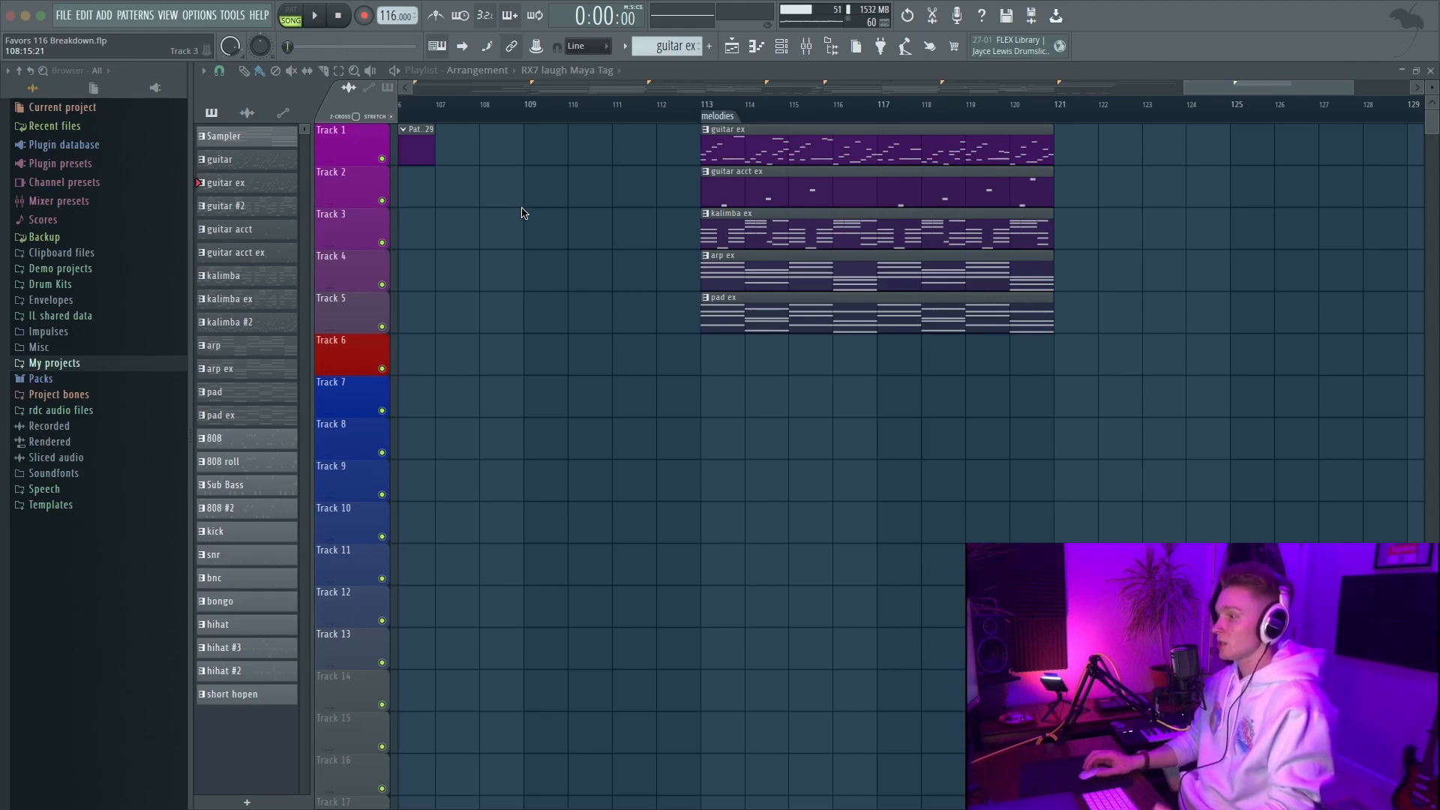
{"action": "left_click", "coordinate": [381, 286]}
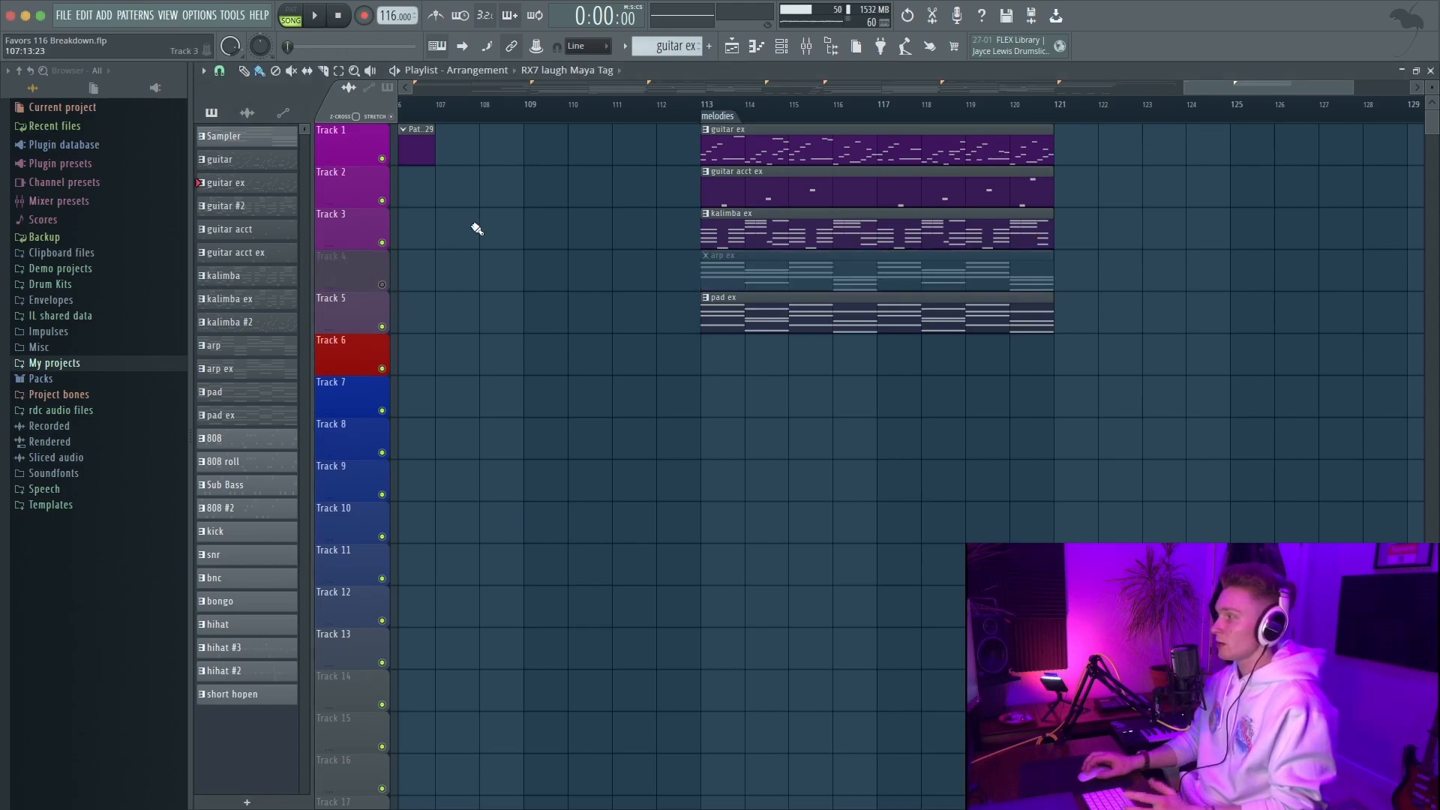
{"action": "left_click_drag", "start_coordinate": [700, 106], "coordinate": [1054, 110]}
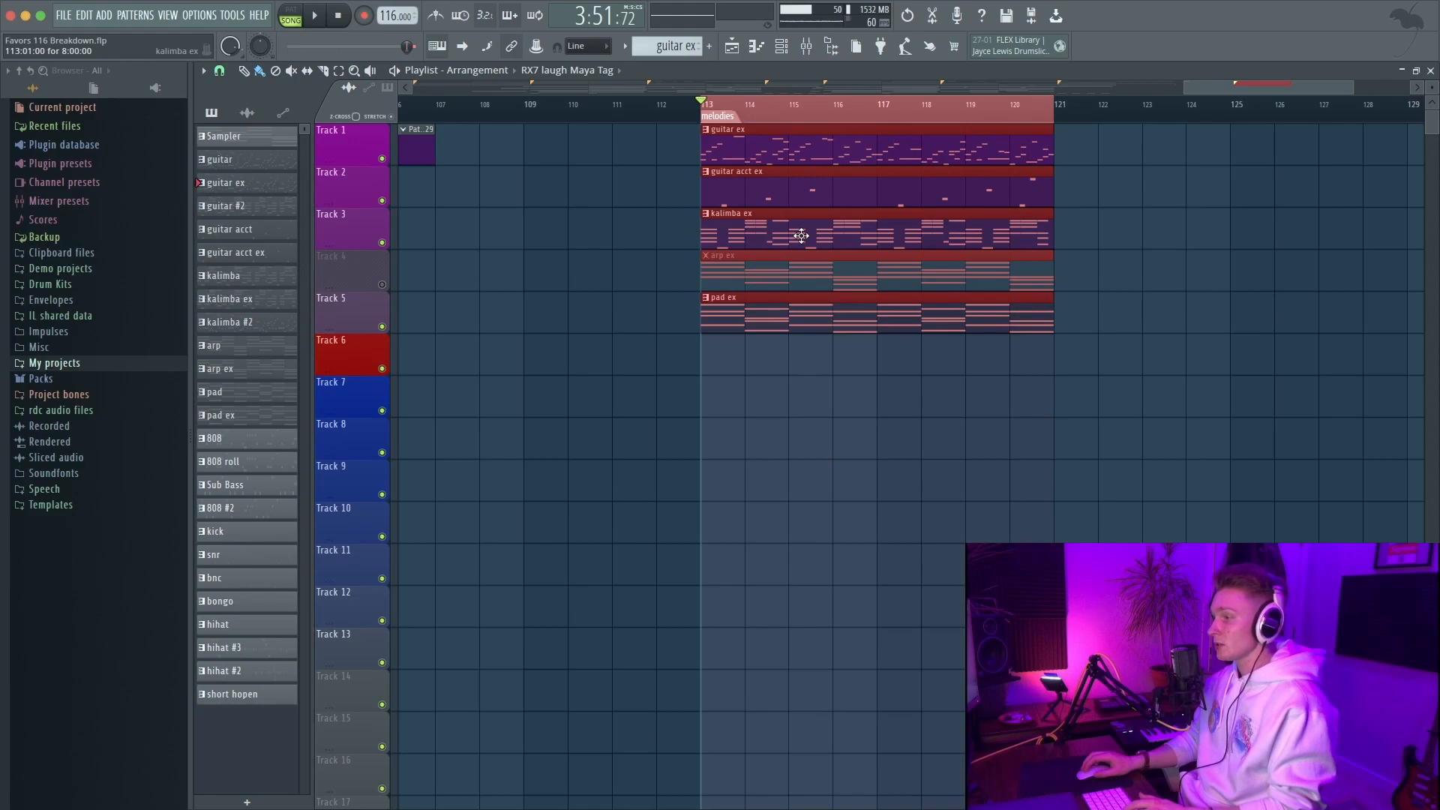
Play the selected melodies section with the arp muted and stop playback
{"action": "key", "text": "space"}
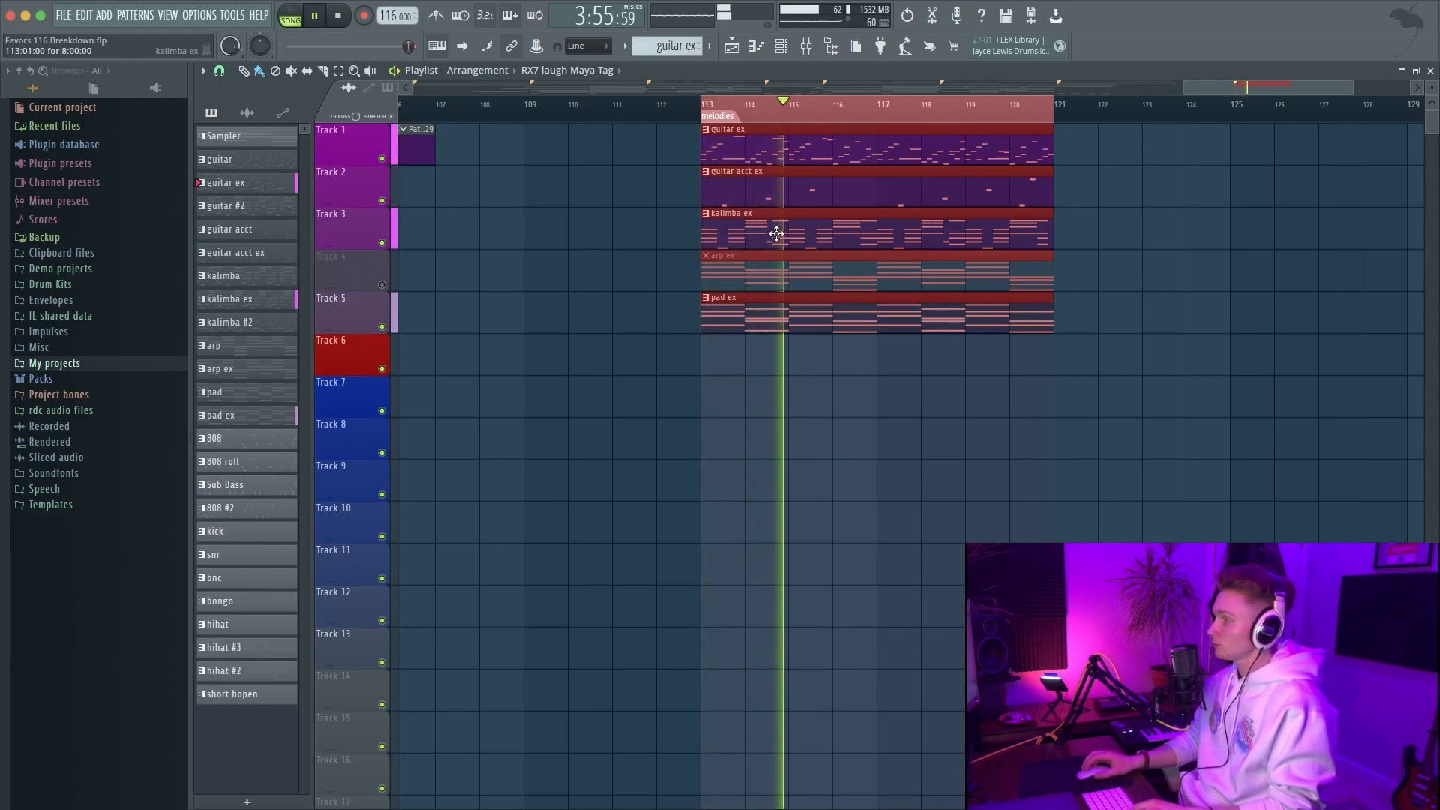
{"action": "left_click", "coordinate": [1022, 400]}
{"action": "key", "text": "super+z"}
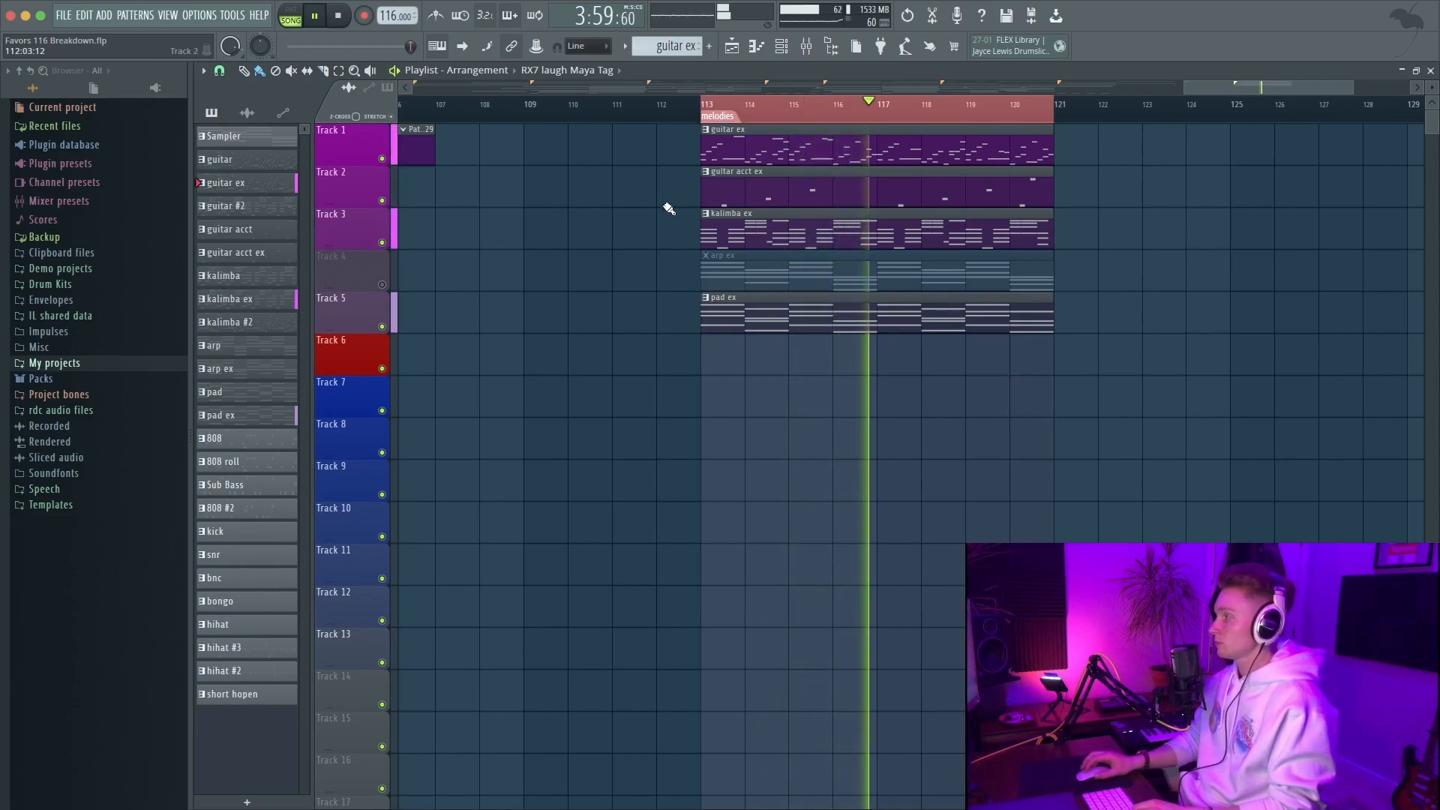
{"action": "key", "text": "space"}
Check the guitar channel's instrument from the channel rack and open its notes in the piano roll
{"action": "key", "text": "F6"}
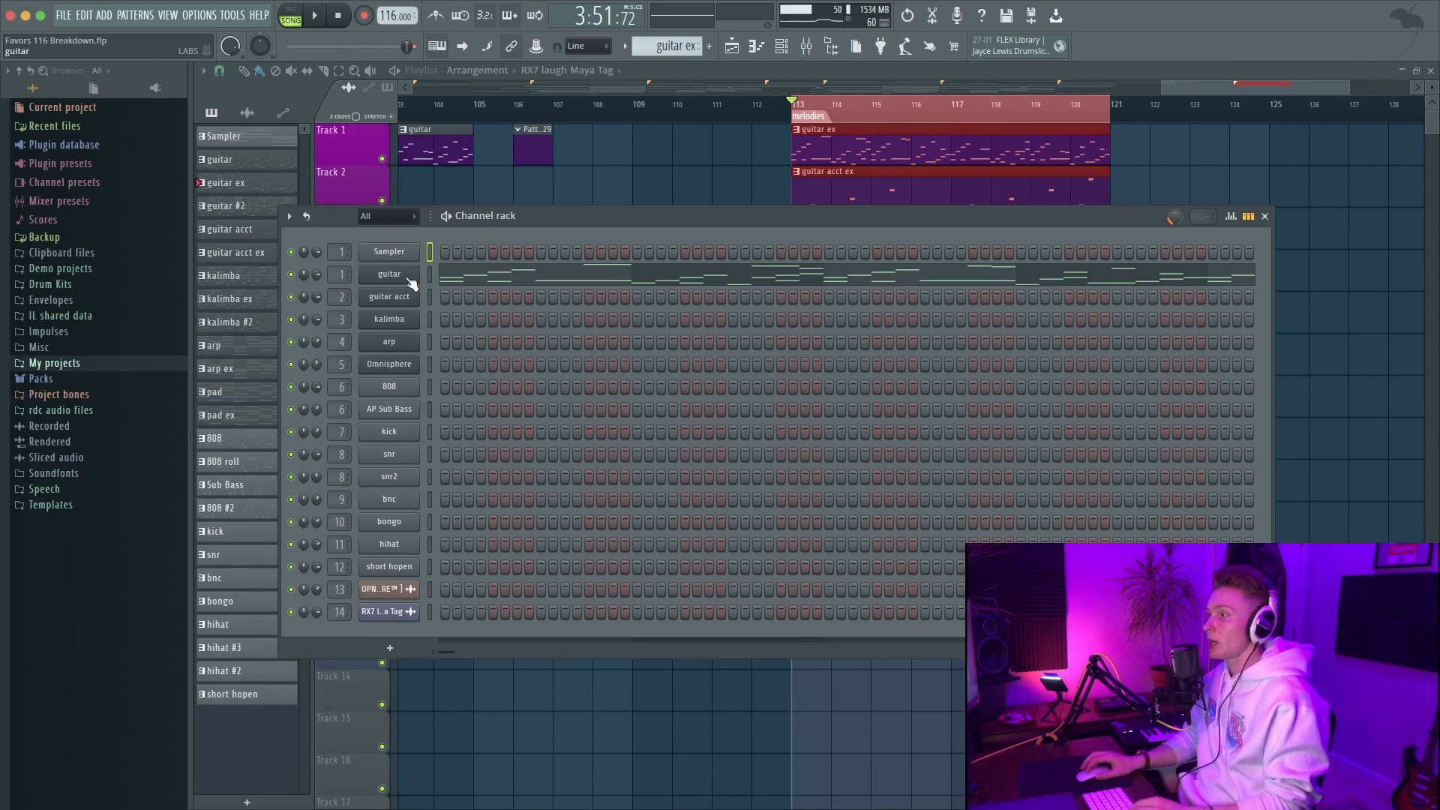
{"action": "left_click", "coordinate": [389, 275]}
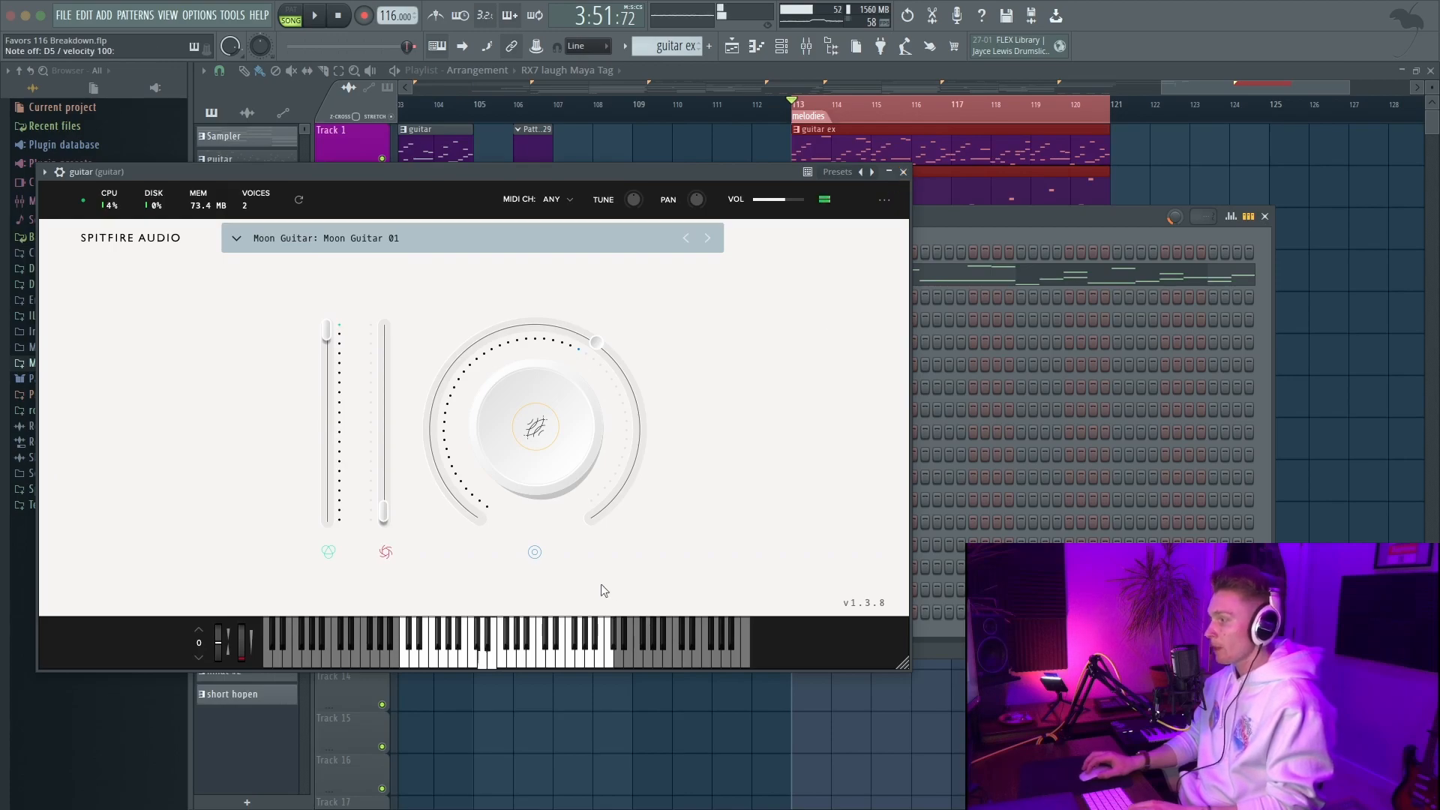
{"action": "key", "text": "F7"}
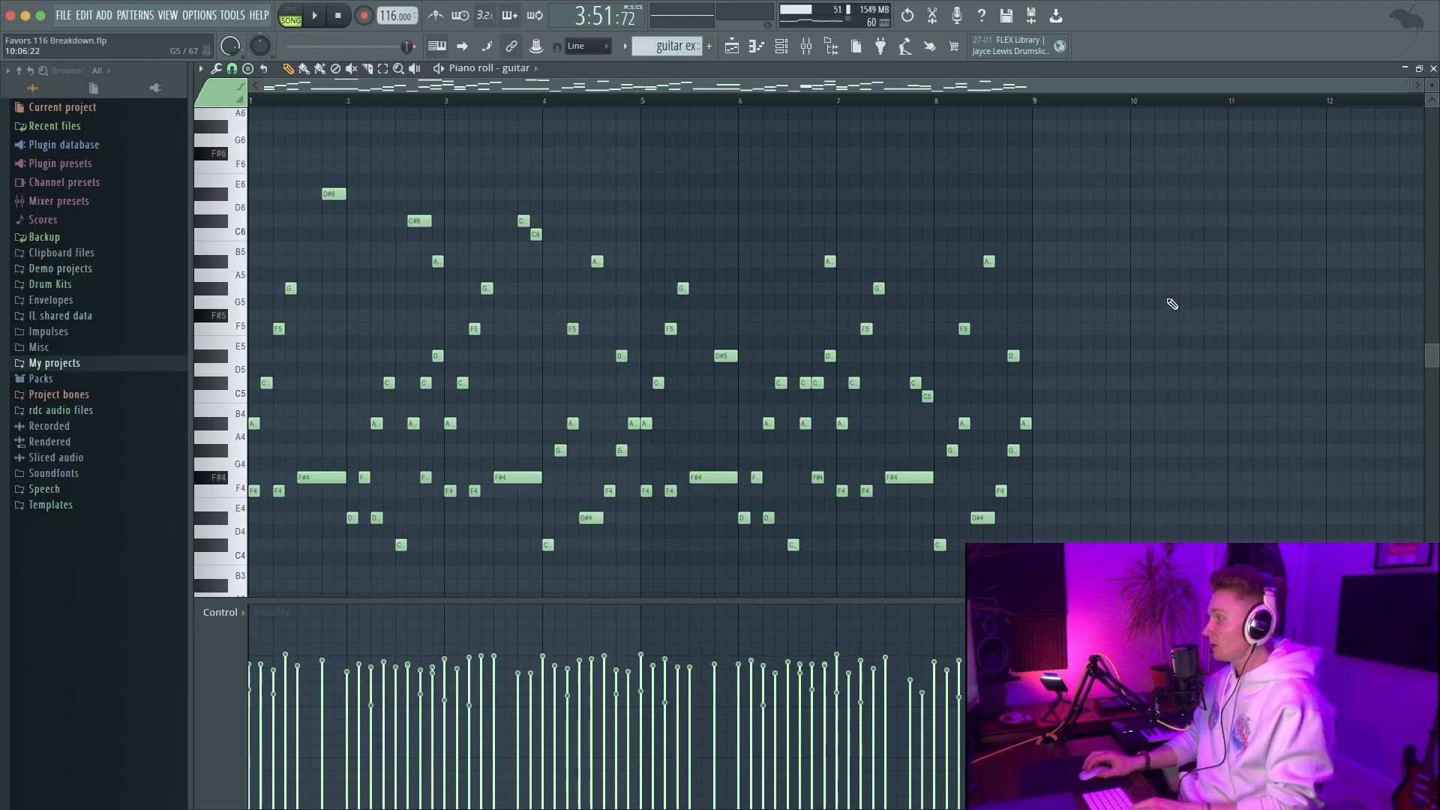
Select the guitar notes from A#4 upward in the piano roll and cut them, leaving only the lower notes
{"action": "left_click_drag", "start_coordinate": [1174, 201], "coordinate": [252, 437]}
{"action": "left_click_drag", "start_coordinate": [357, 196], "coordinate": [331, 207]}
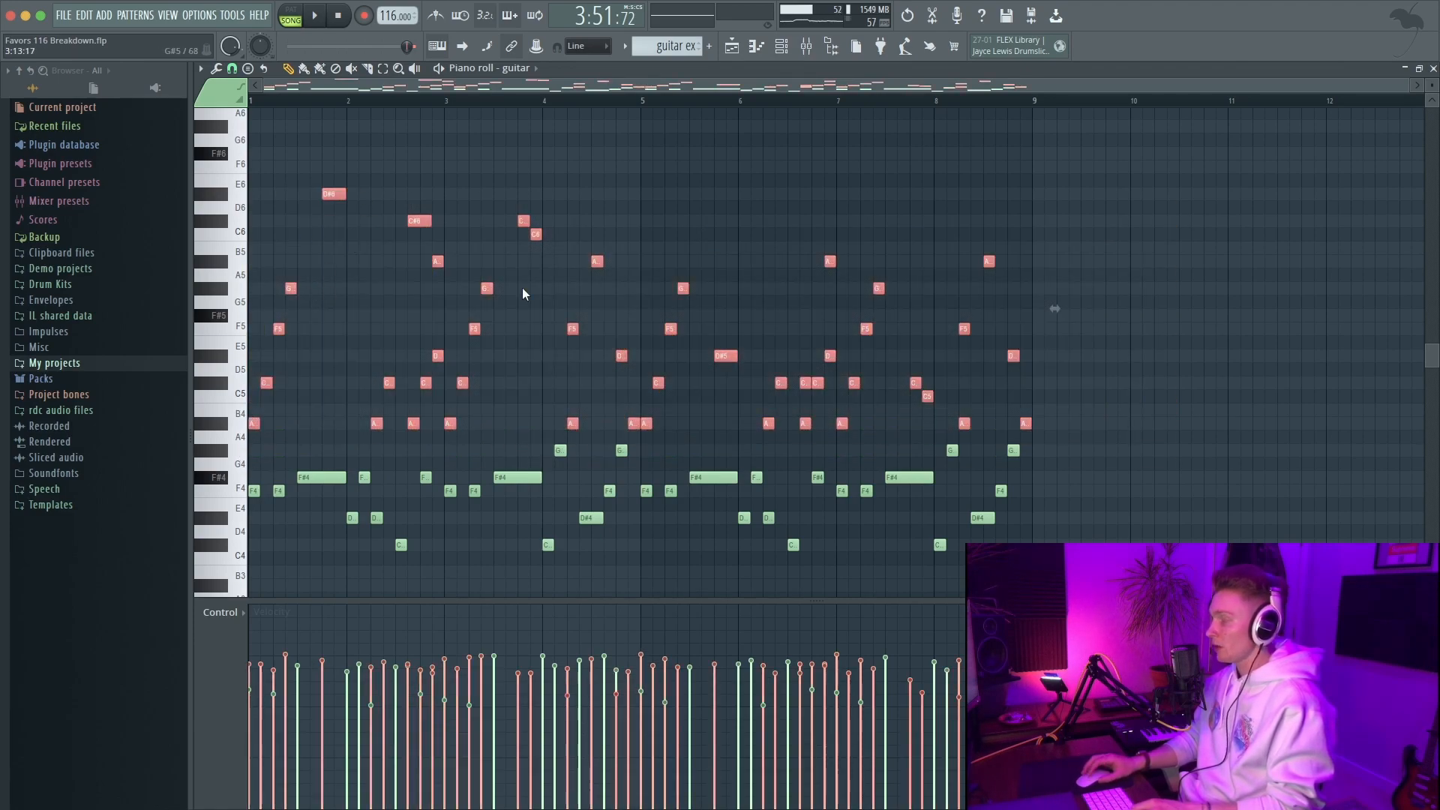
{"action": "key", "text": "Delete"}
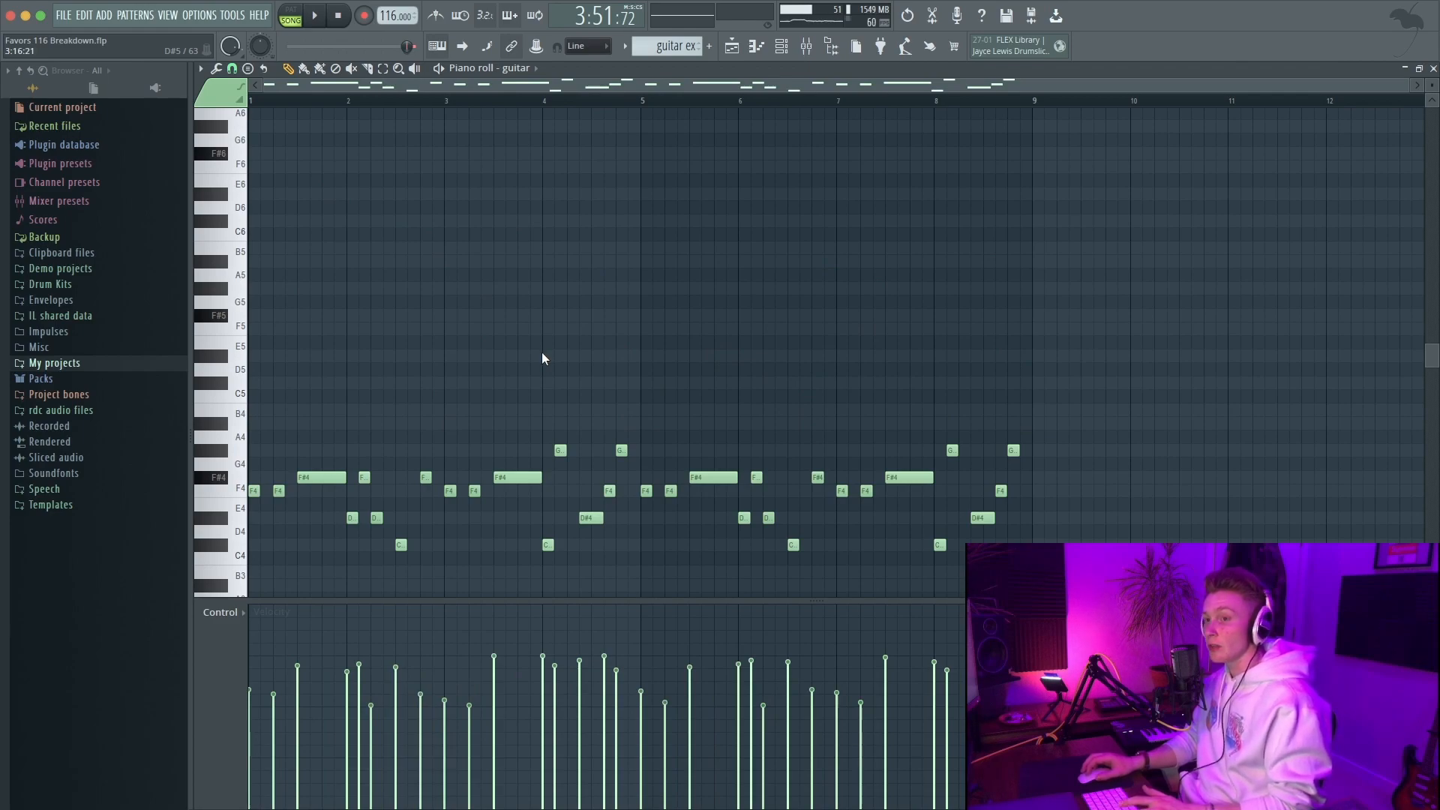
Play through the lower guitar notes on their own in the piano roll
{"action": "scroll", "coordinate": [521, 374], "scroll_direction": "down", "scroll_amount": 3}
{"action": "scroll", "coordinate": [257, 368], "scroll_direction": "up", "scroll_amount": 3}
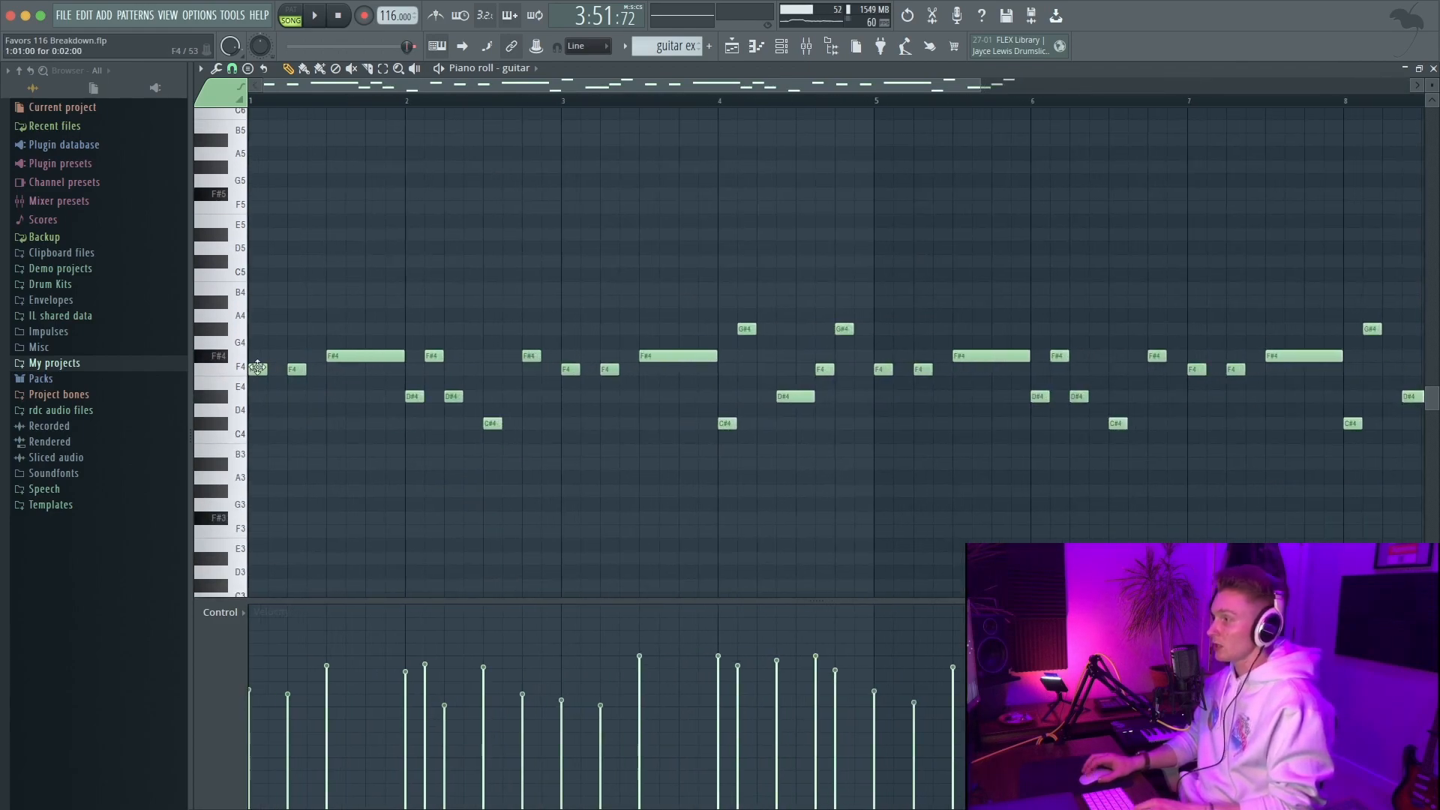
{"action": "key", "text": "space"}
{"action": "scroll", "coordinate": [565, 296], "scroll_direction": "down", "scroll_amount": 1}
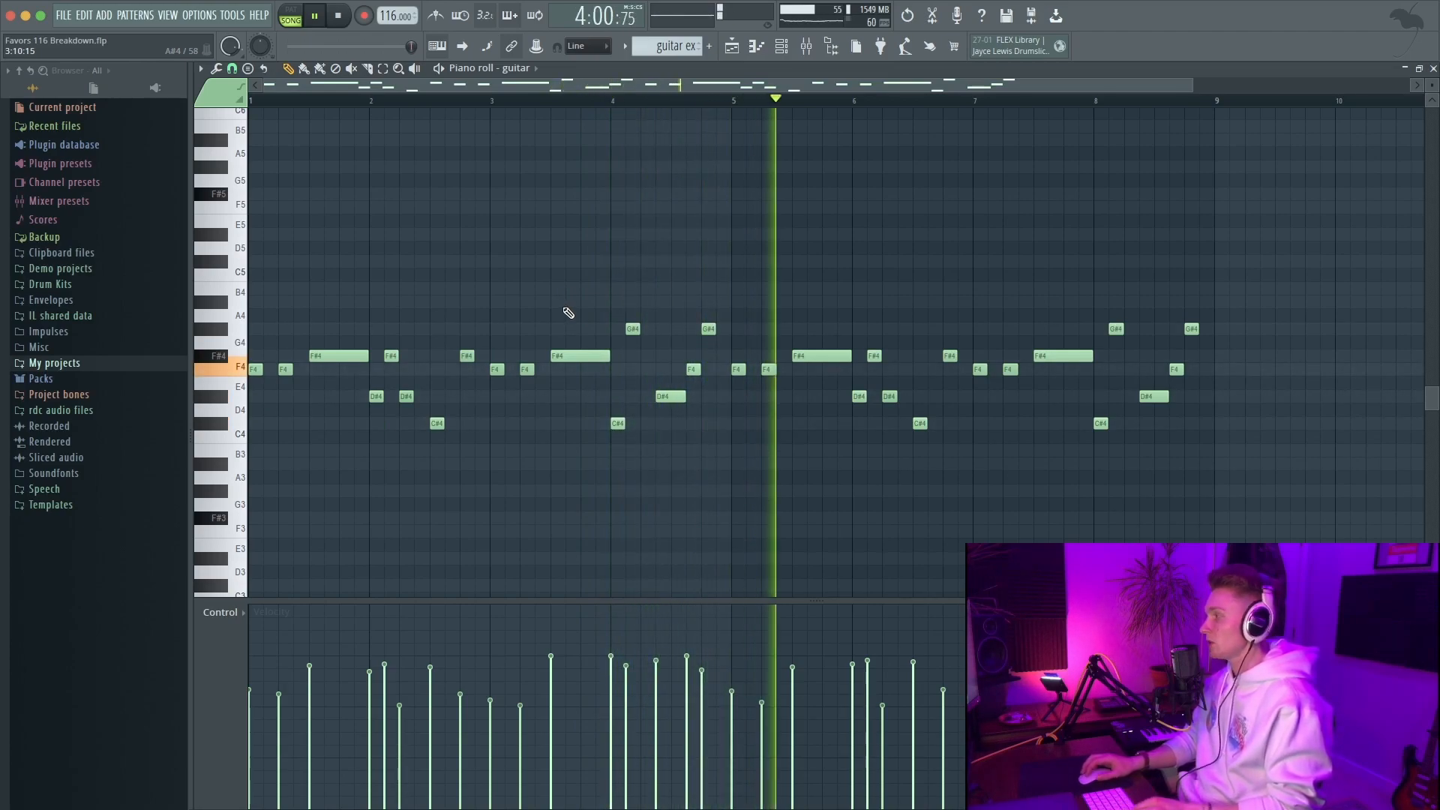
{"action": "scroll", "coordinate": [567, 309], "scroll_direction": "down", "scroll_amount": 2}
{"action": "key", "text": "ctrl+a"}
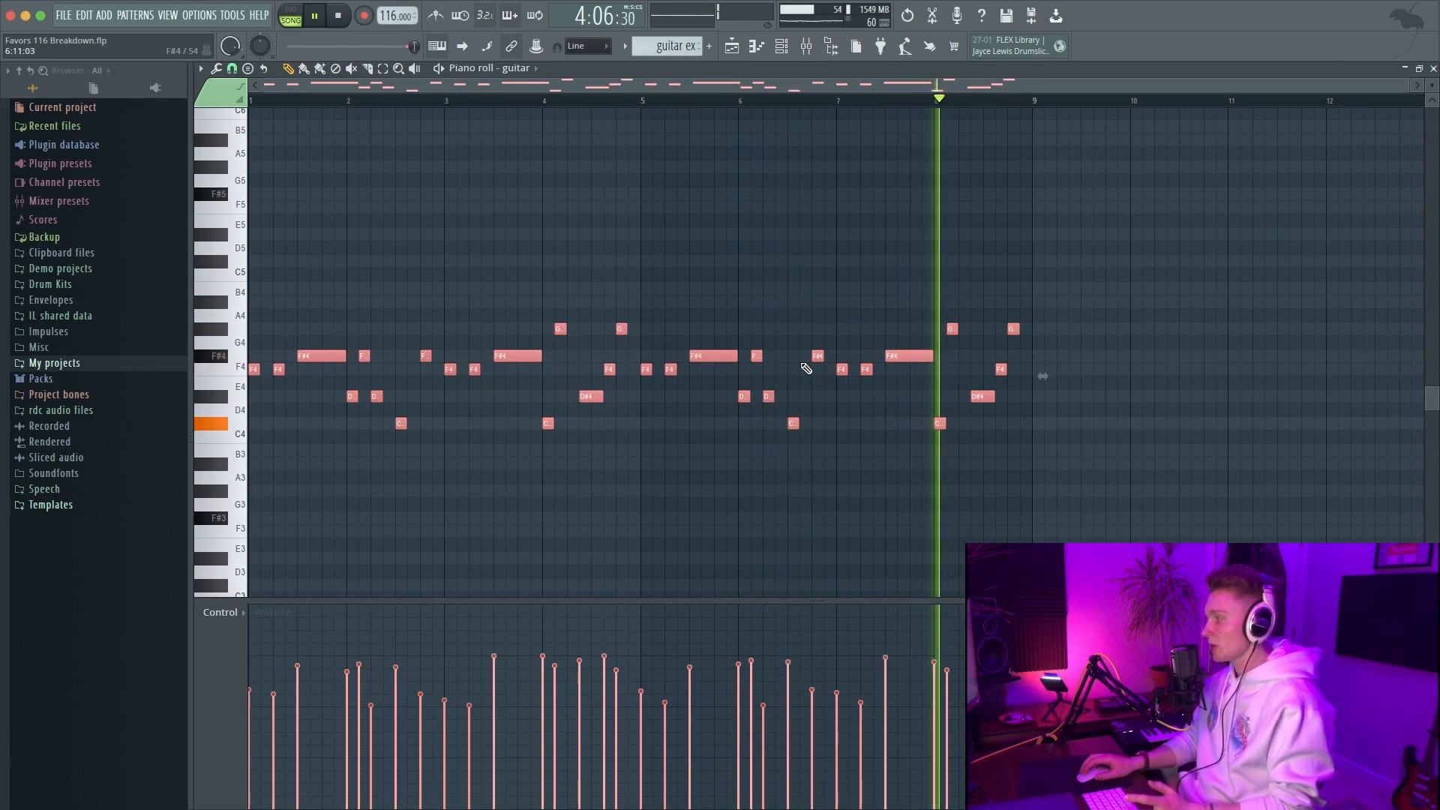
{"action": "key", "text": "space"}
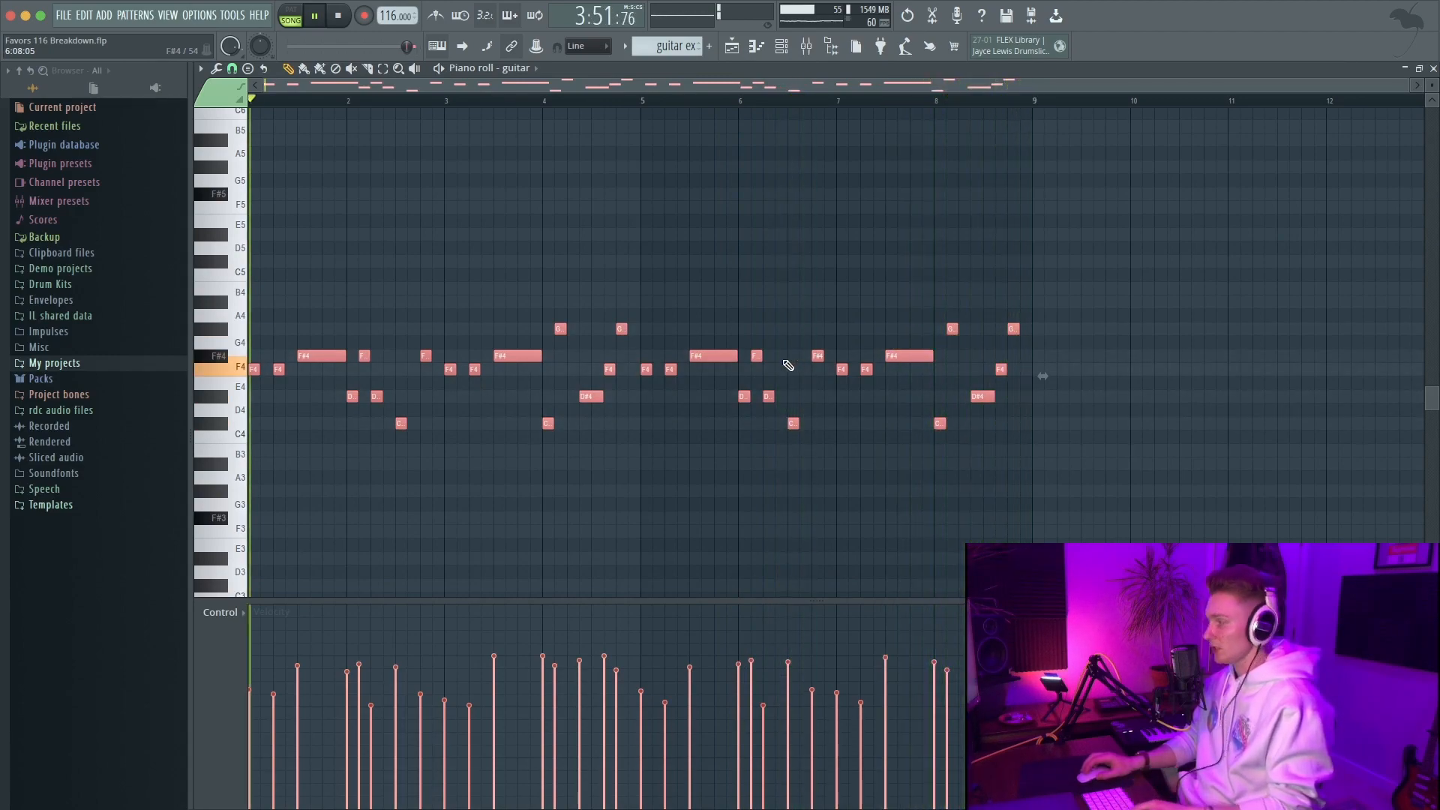
Paste the upper melody notes back into the guitar pattern and clear the note selection
{"action": "key", "text": "ctrl+v"}
{"action": "scroll", "coordinate": [529, 267], "scroll_direction": "up", "scroll_amount": 2}
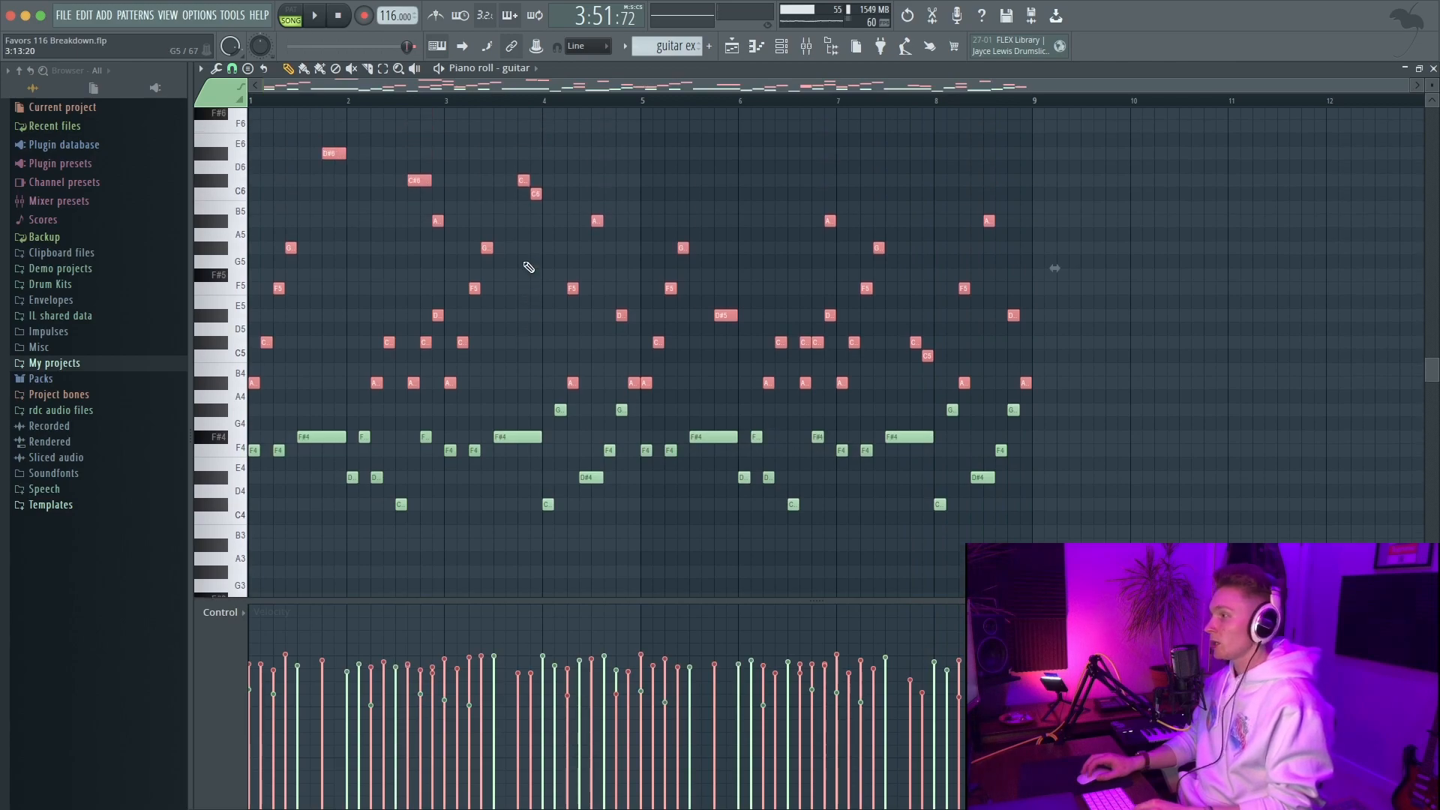
{"action": "scroll", "coordinate": [262, 300], "scroll_direction": "up", "scroll_amount": 5}
{"action": "left_click", "coordinate": [536, 303], "text": "ctrl"}
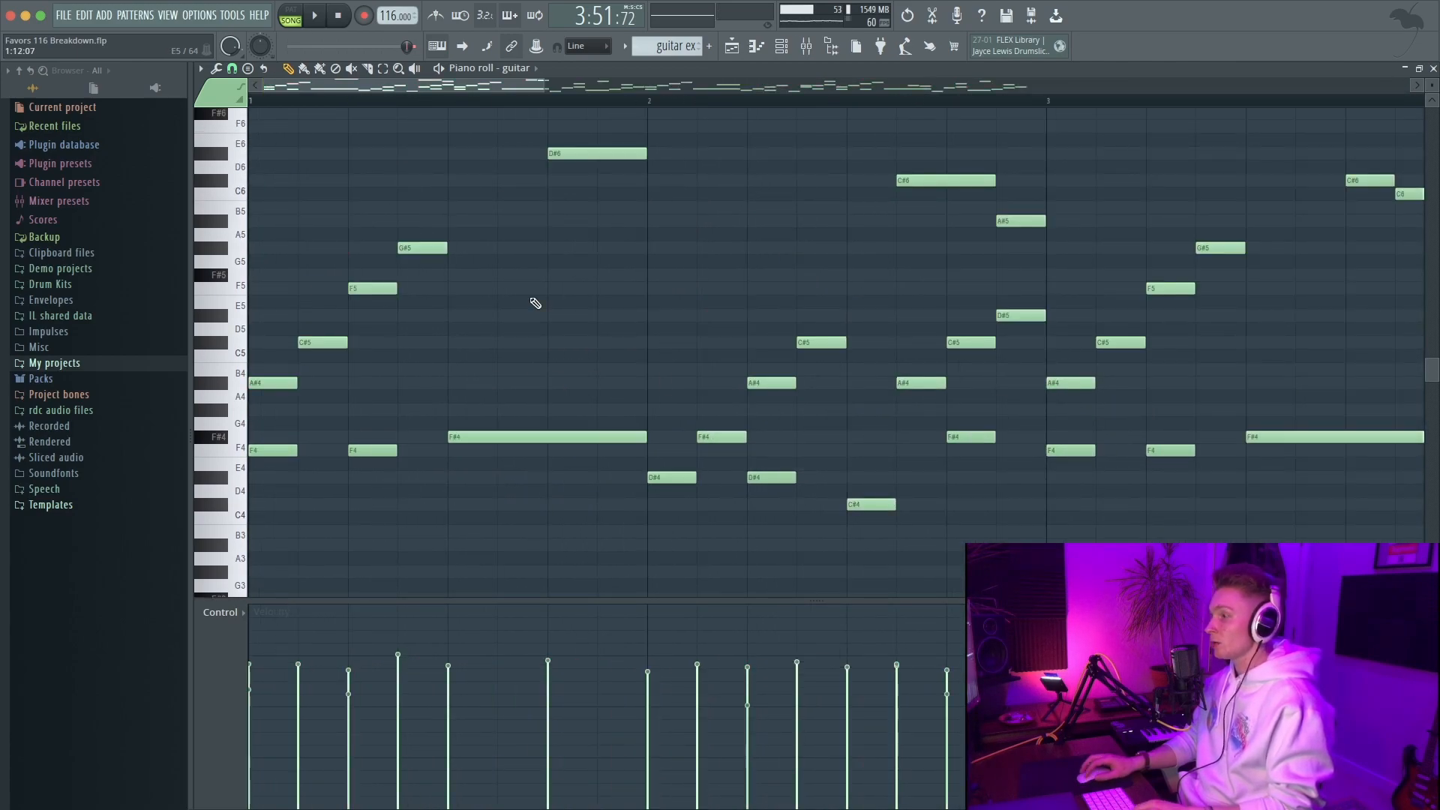
Play the complete guitar melody with both its lower and upper notes
{"action": "scroll", "coordinate": [531, 307], "scroll_direction": "down", "scroll_amount": 5}
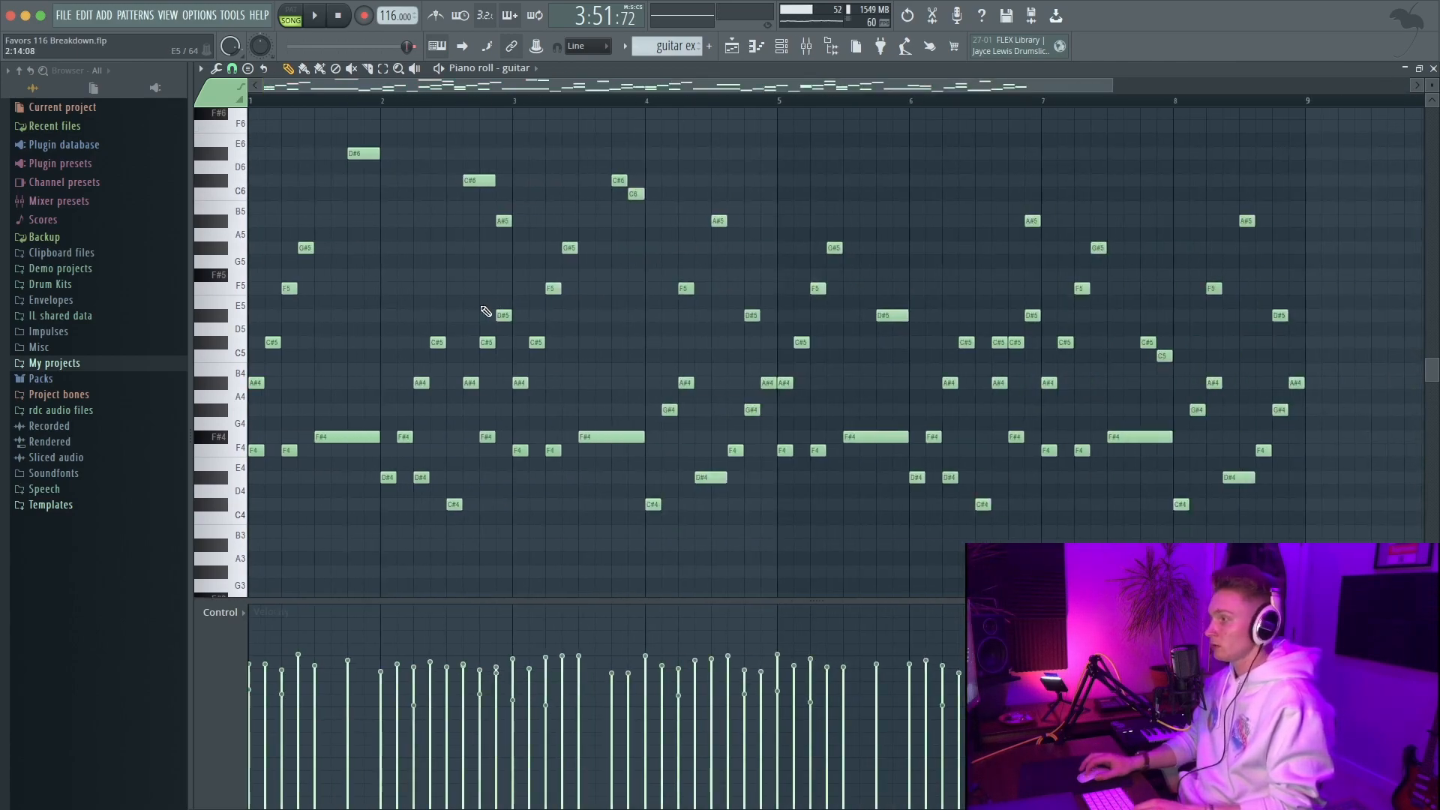
{"action": "scroll", "coordinate": [418, 321], "scroll_direction": "up", "scroll_amount": 2}
{"action": "key", "text": "space"}
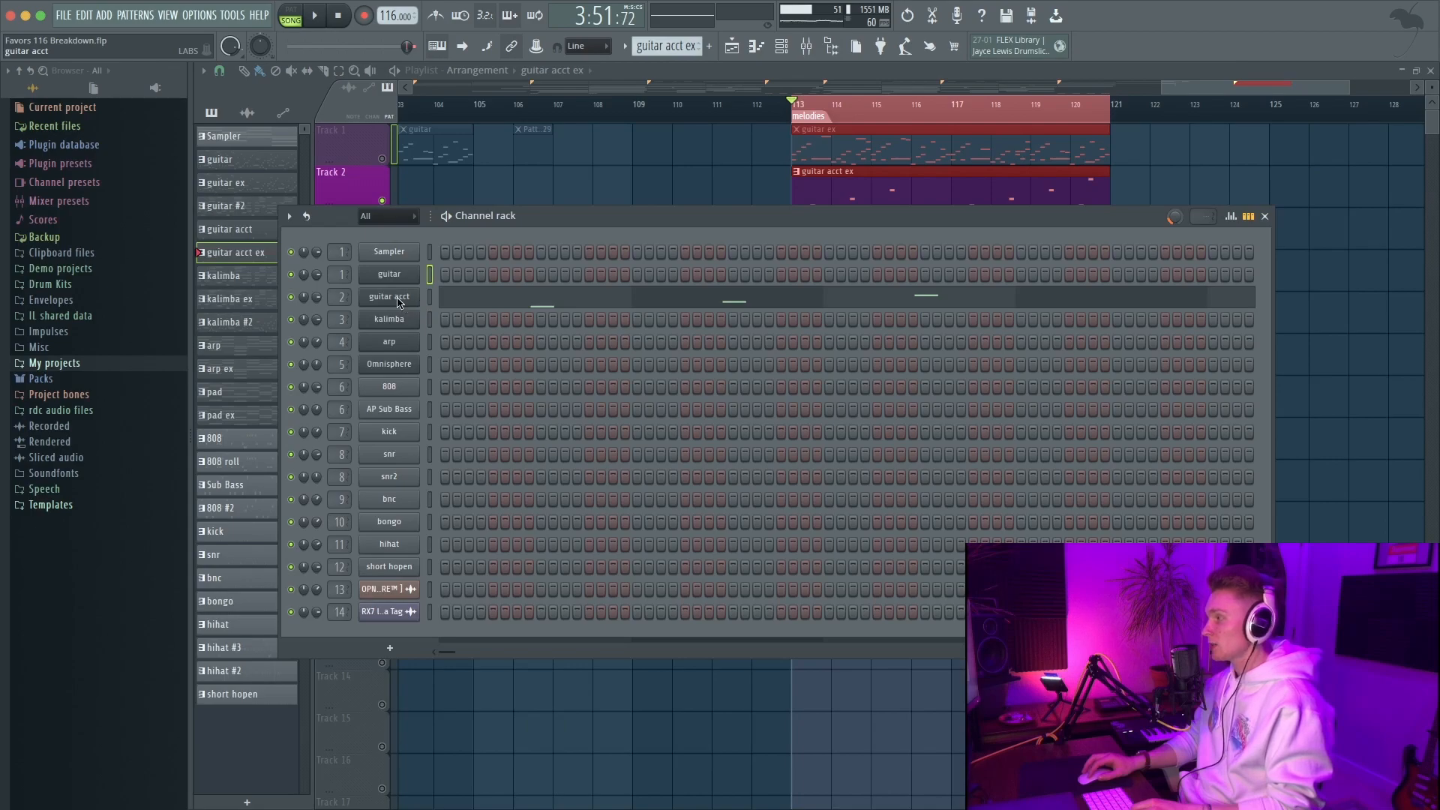
Inspect the guitar acct channel's instrument and the notes of the guitar acct ex pattern, closing both windows
{"action": "left_click", "coordinate": [402, 309]}
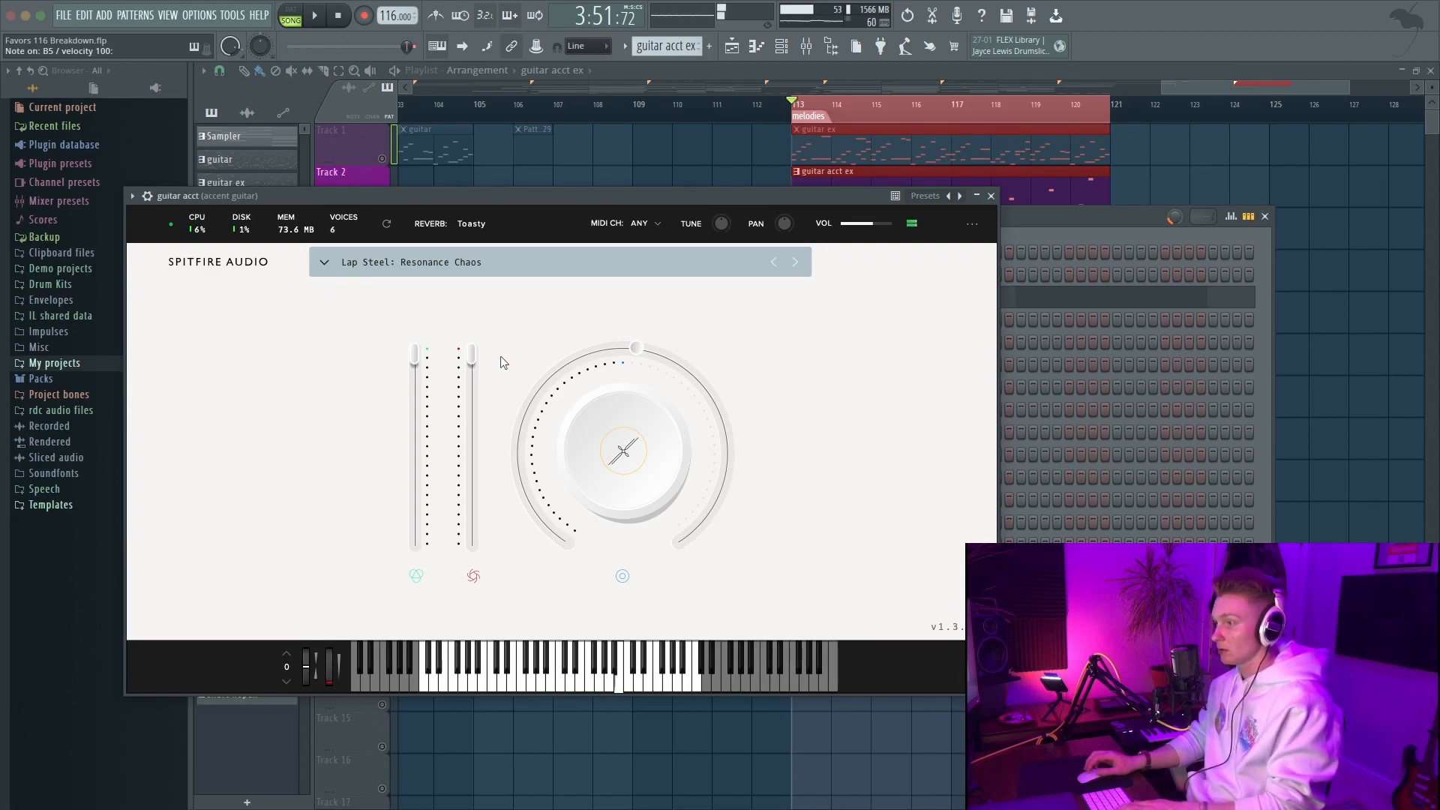
{"action": "left_click", "coordinate": [992, 196]}
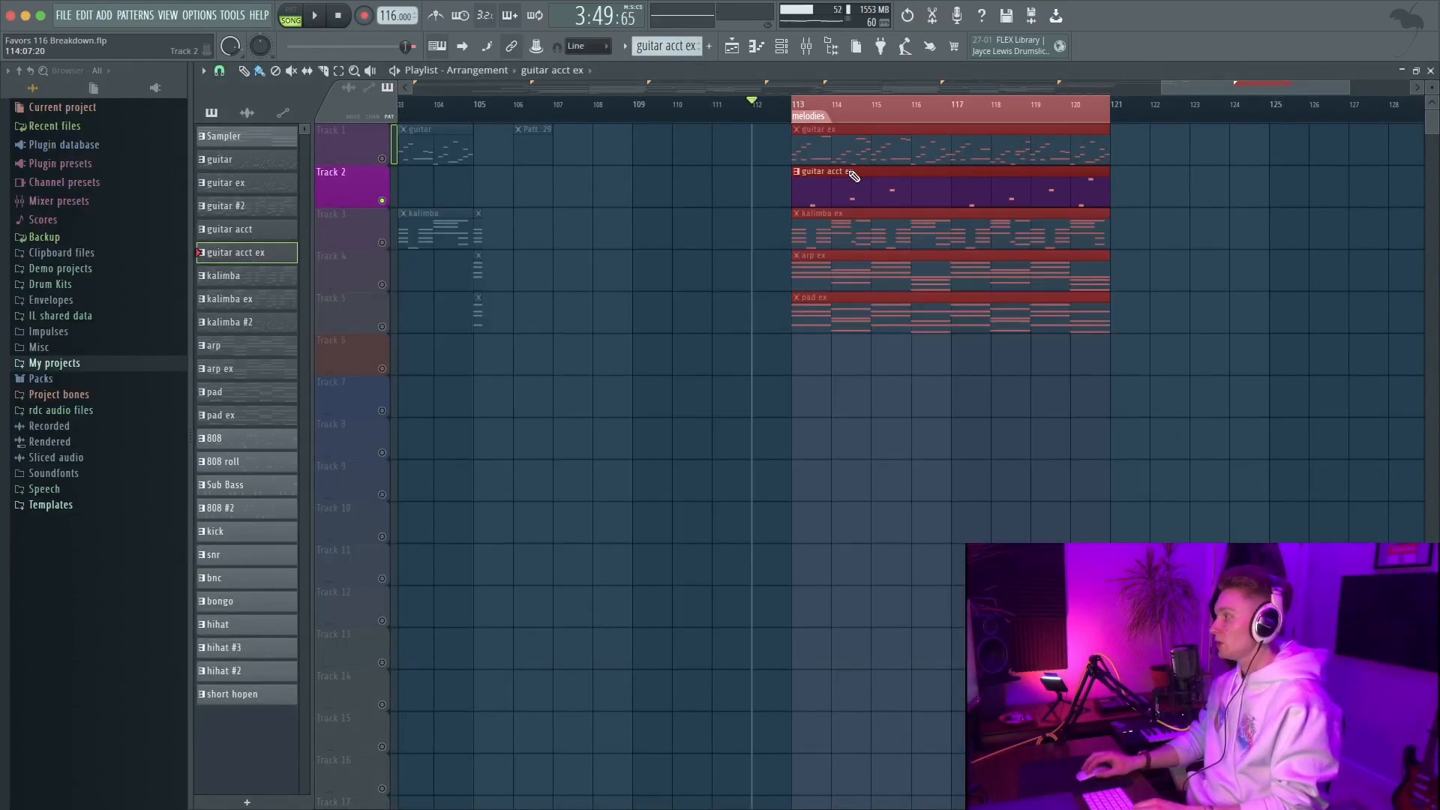
{"action": "double_click", "coordinate": [850, 173]}
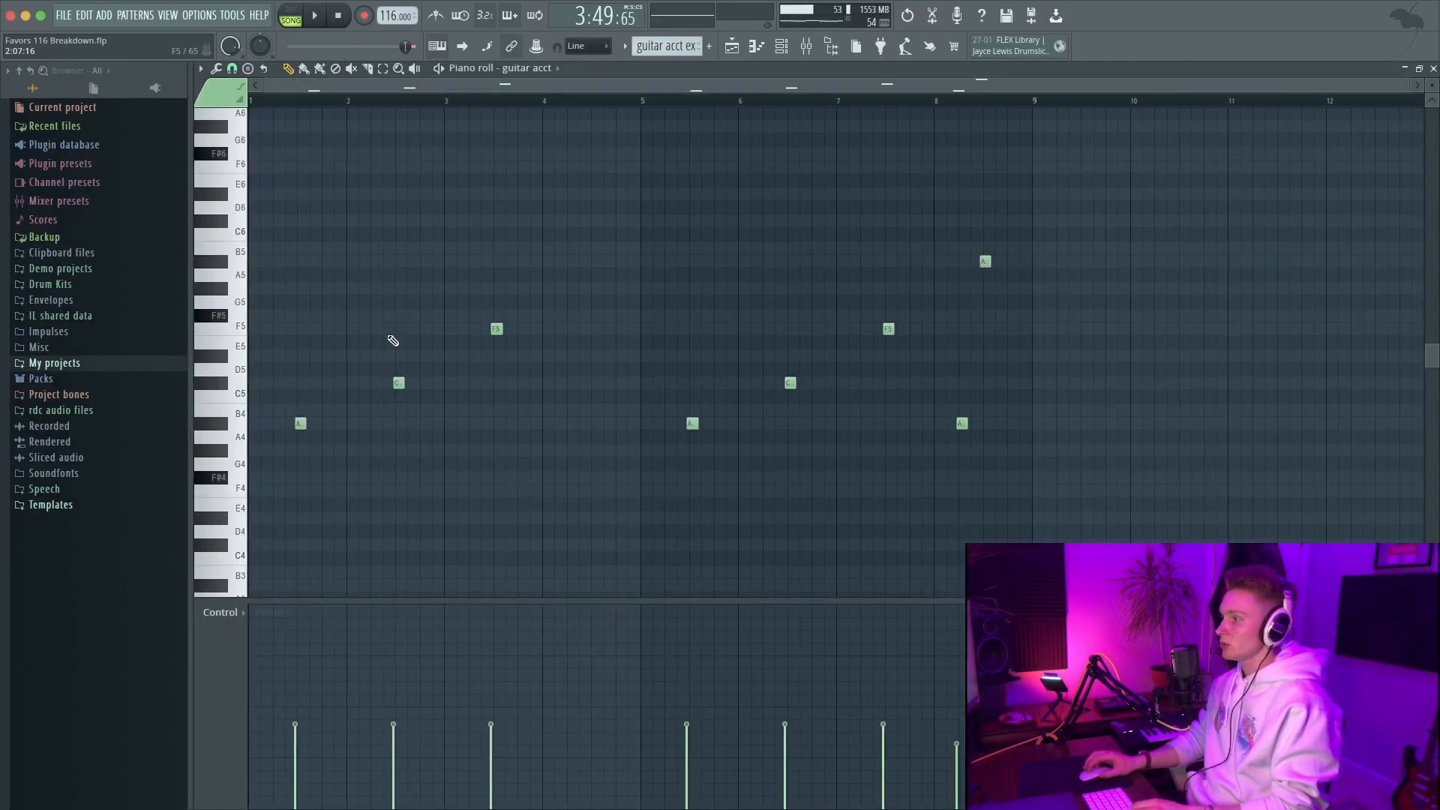
{"action": "left_click", "coordinate": [1433, 69]}
Unmute Track 1 and play both guitar parts together from bar 113
{"action": "left_click", "coordinate": [383, 159]}
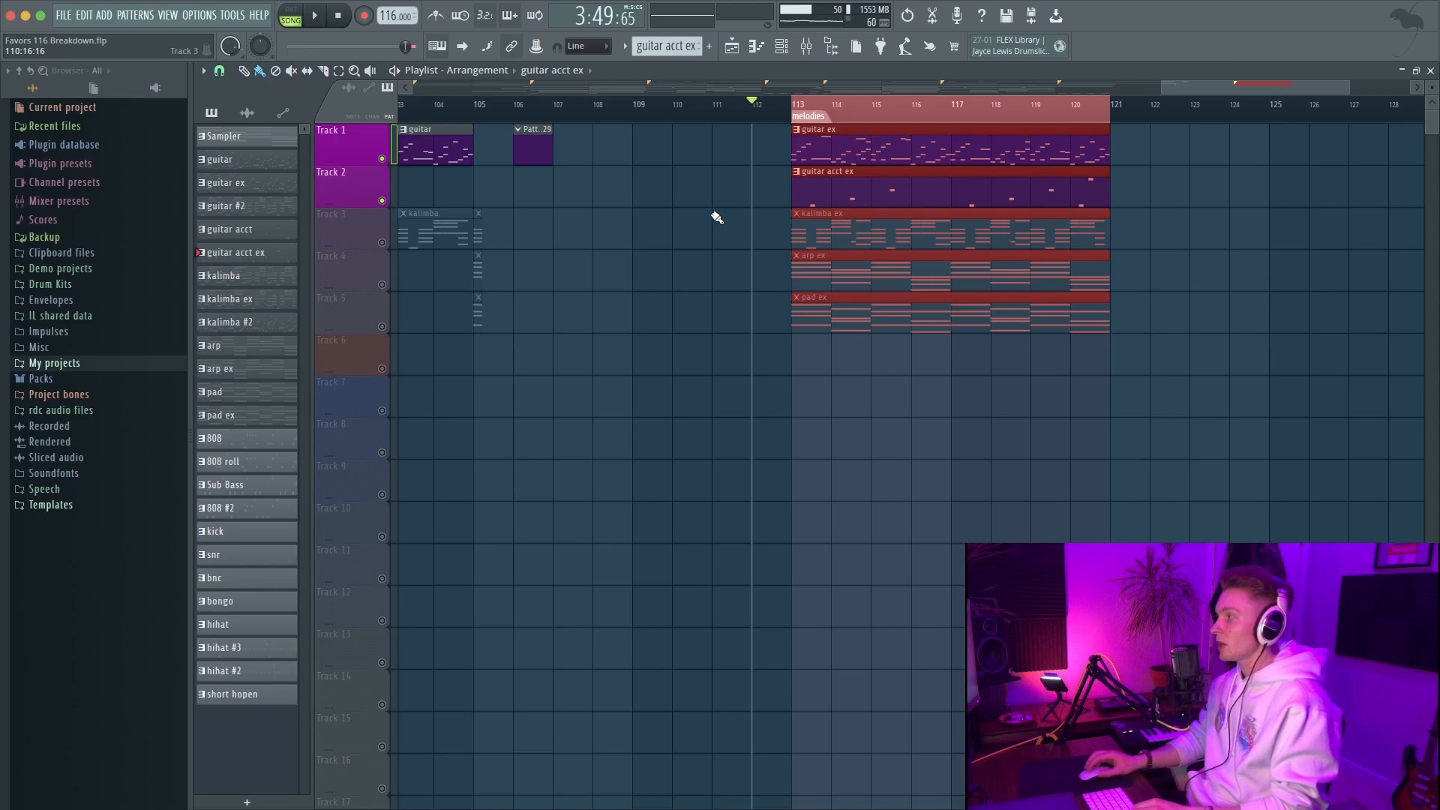
{"action": "left_click", "coordinate": [796, 103]}
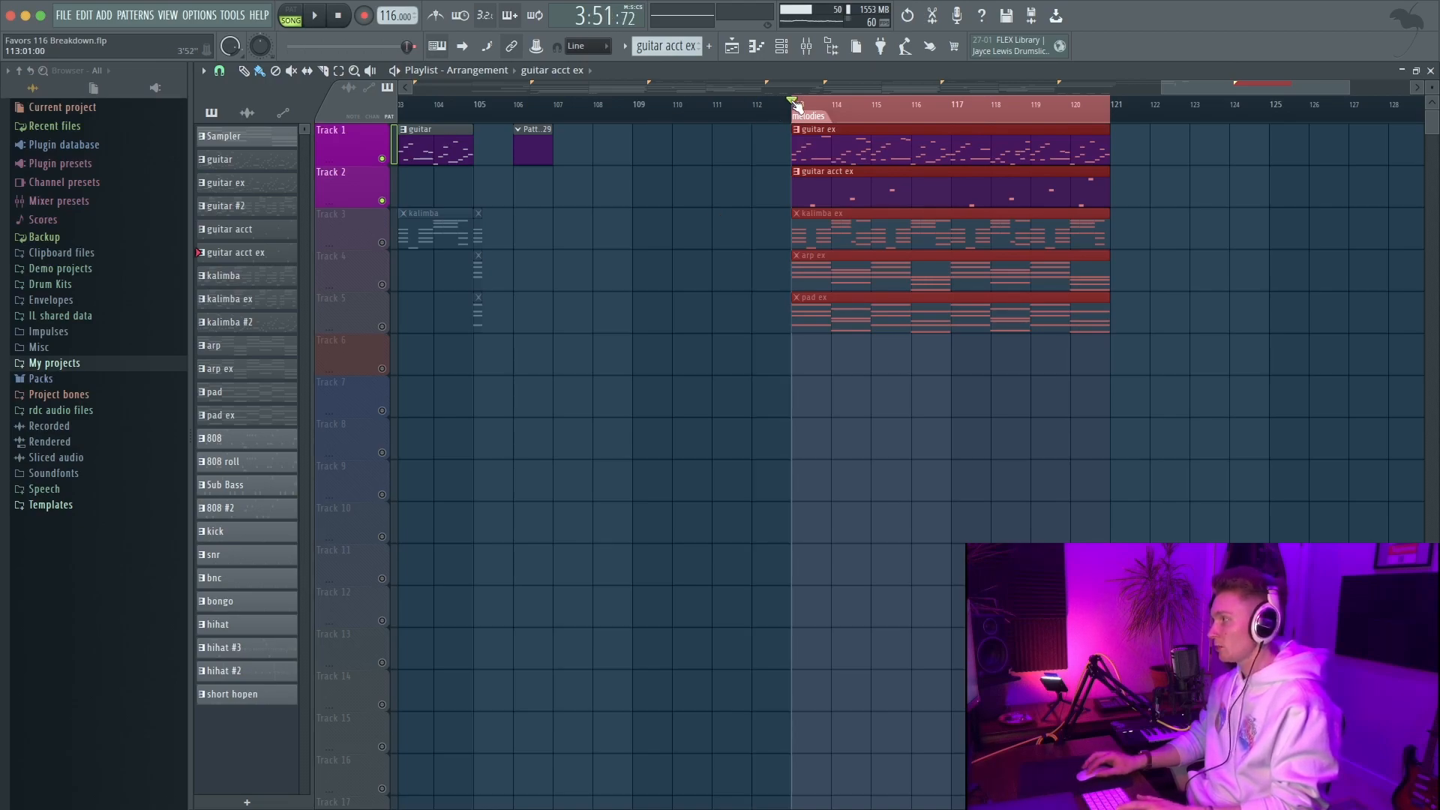
{"action": "key", "text": "space"}
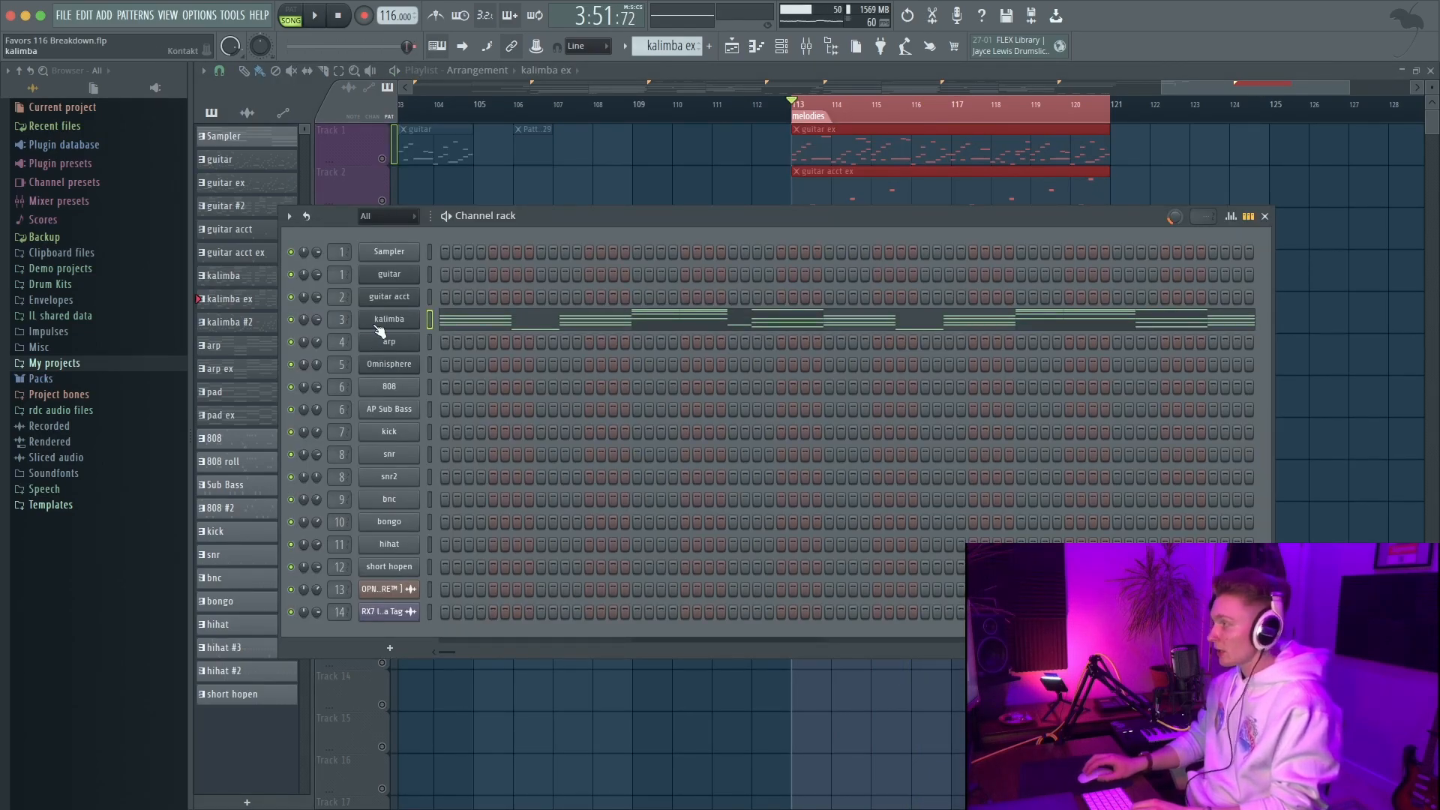
Inspect the kalimba channel's Kontakt instrument and its notes in the piano roll, closing both windows
{"action": "left_click", "coordinate": [387, 320]}
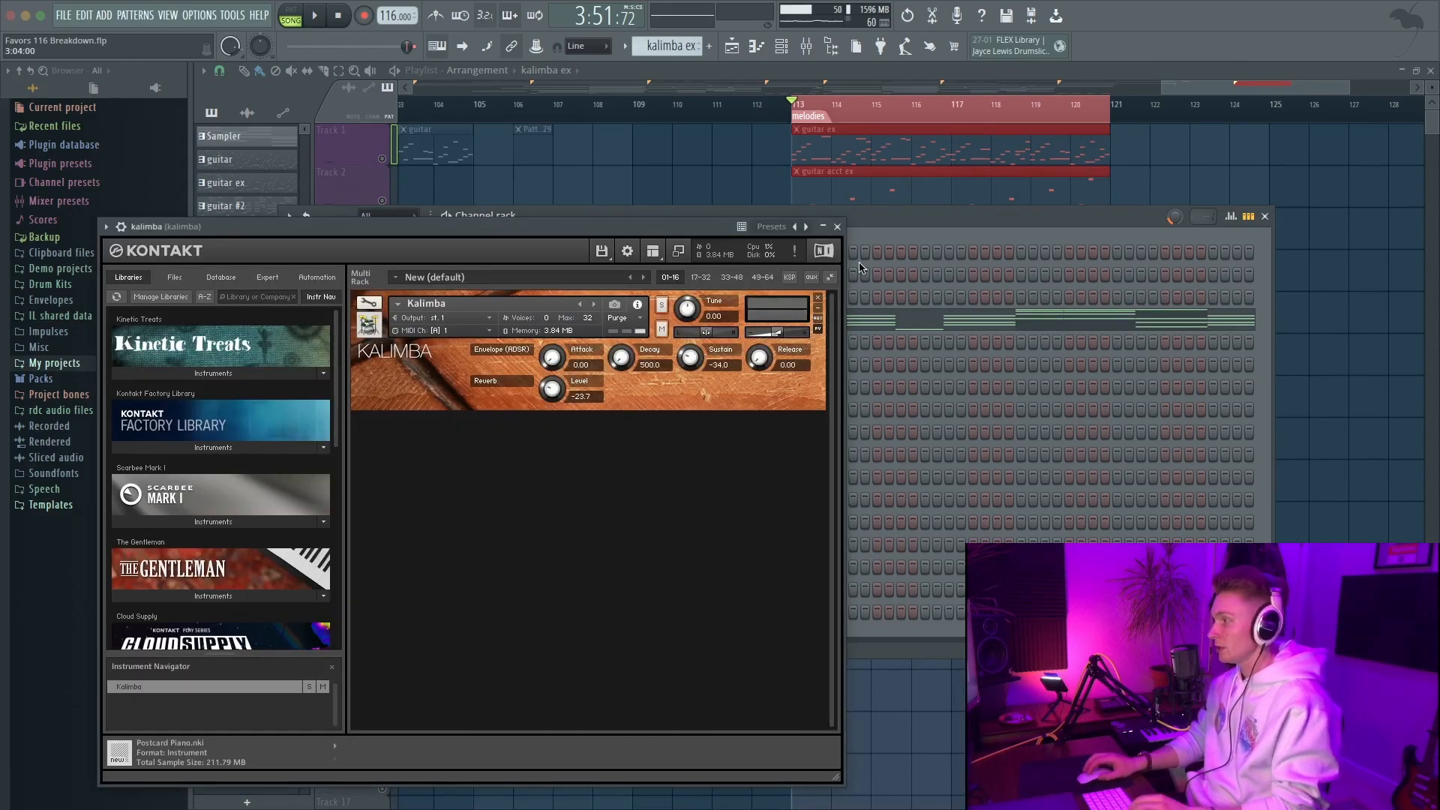
{"action": "left_click", "coordinate": [837, 226]}
{"action": "left_click", "coordinate": [452, 319]}
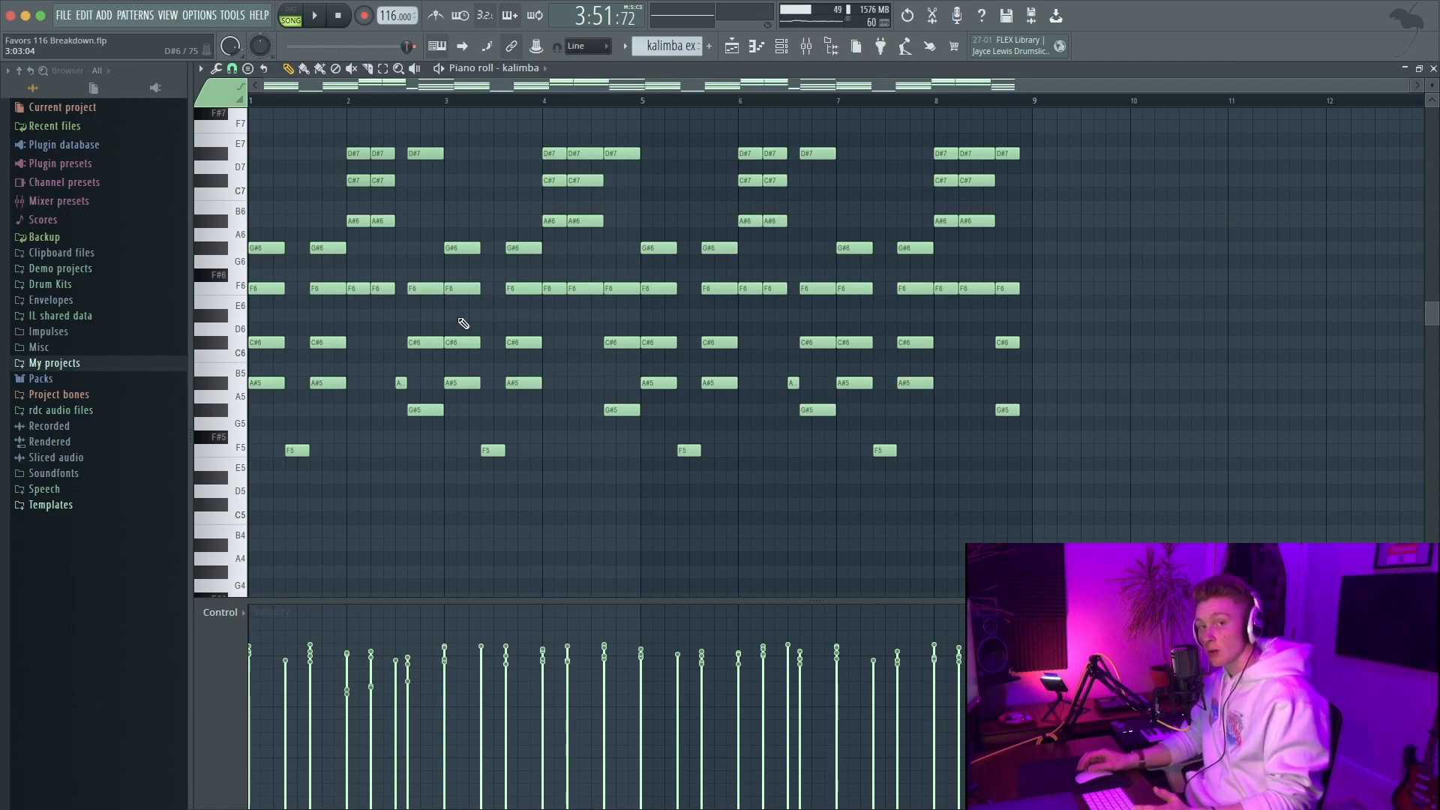
{"action": "scroll", "coordinate": [482, 324], "scroll_direction": "up", "scroll_amount": 1}
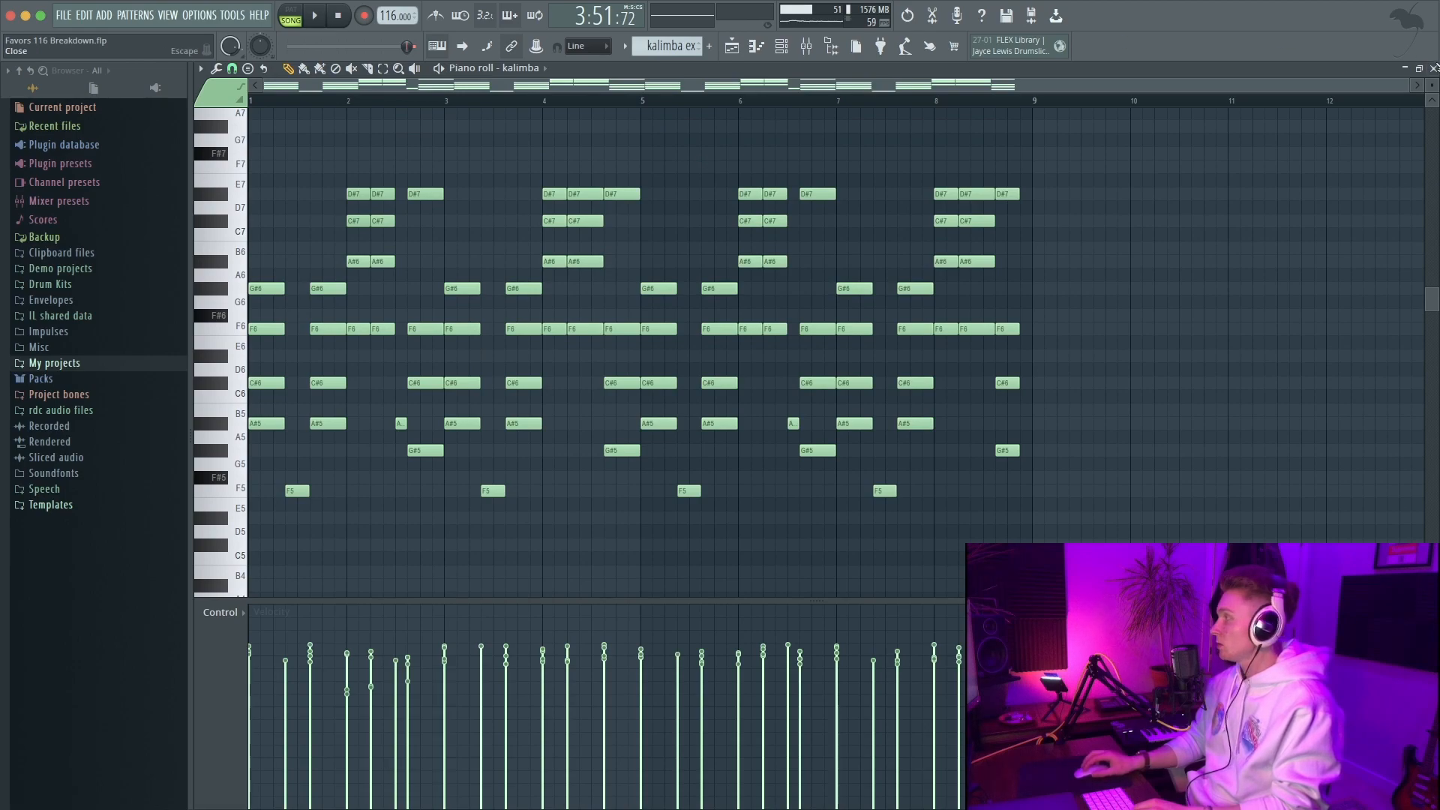
{"action": "left_click", "coordinate": [1434, 69]}
Open the guitar ex pattern in the piano roll and review its notes for comparison with the kalimba
{"action": "double_click", "coordinate": [859, 161]}
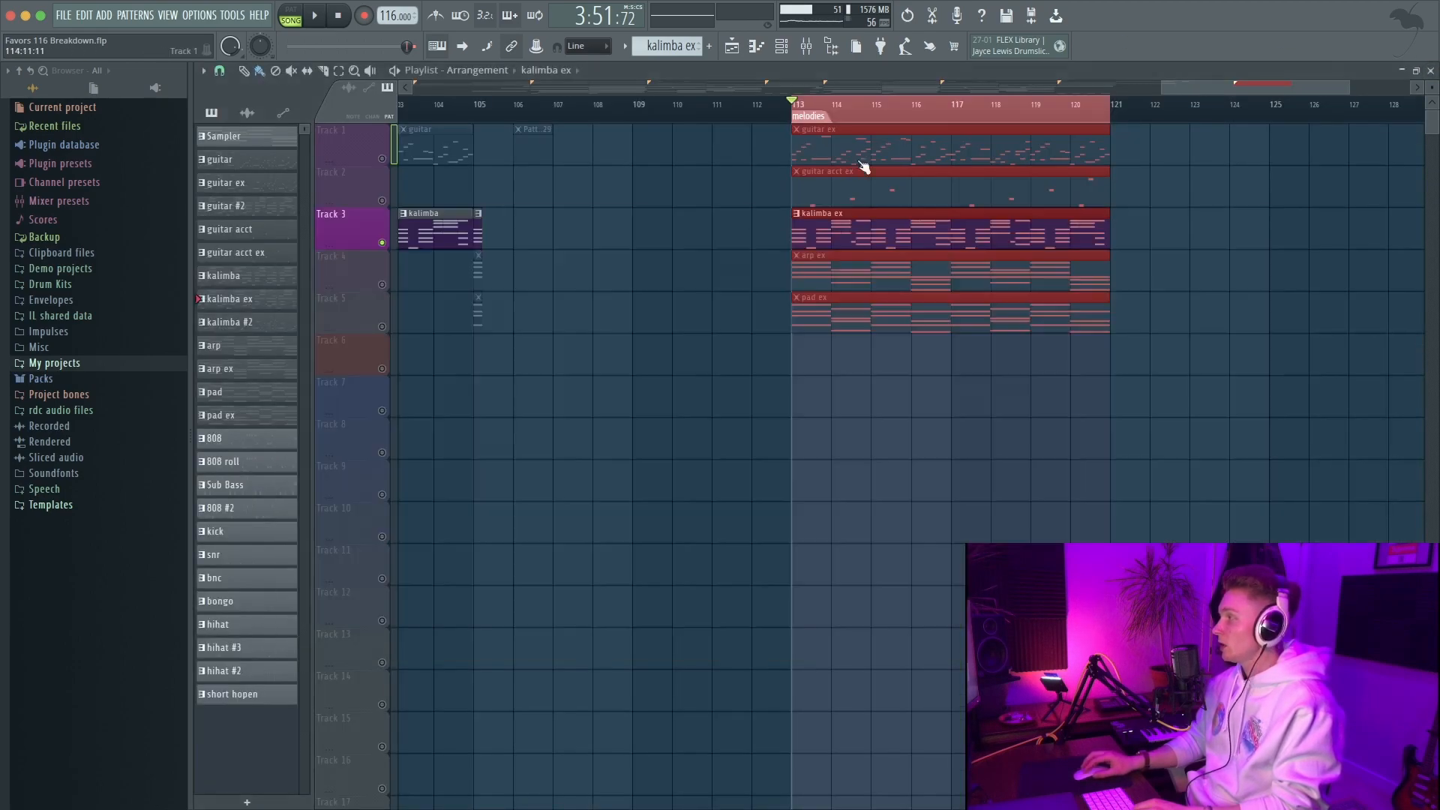
{"action": "scroll", "coordinate": [798, 289], "scroll_direction": "down", "scroll_amount": 5}
{"action": "scroll", "coordinate": [796, 290], "scroll_direction": "up", "scroll_amount": 4}
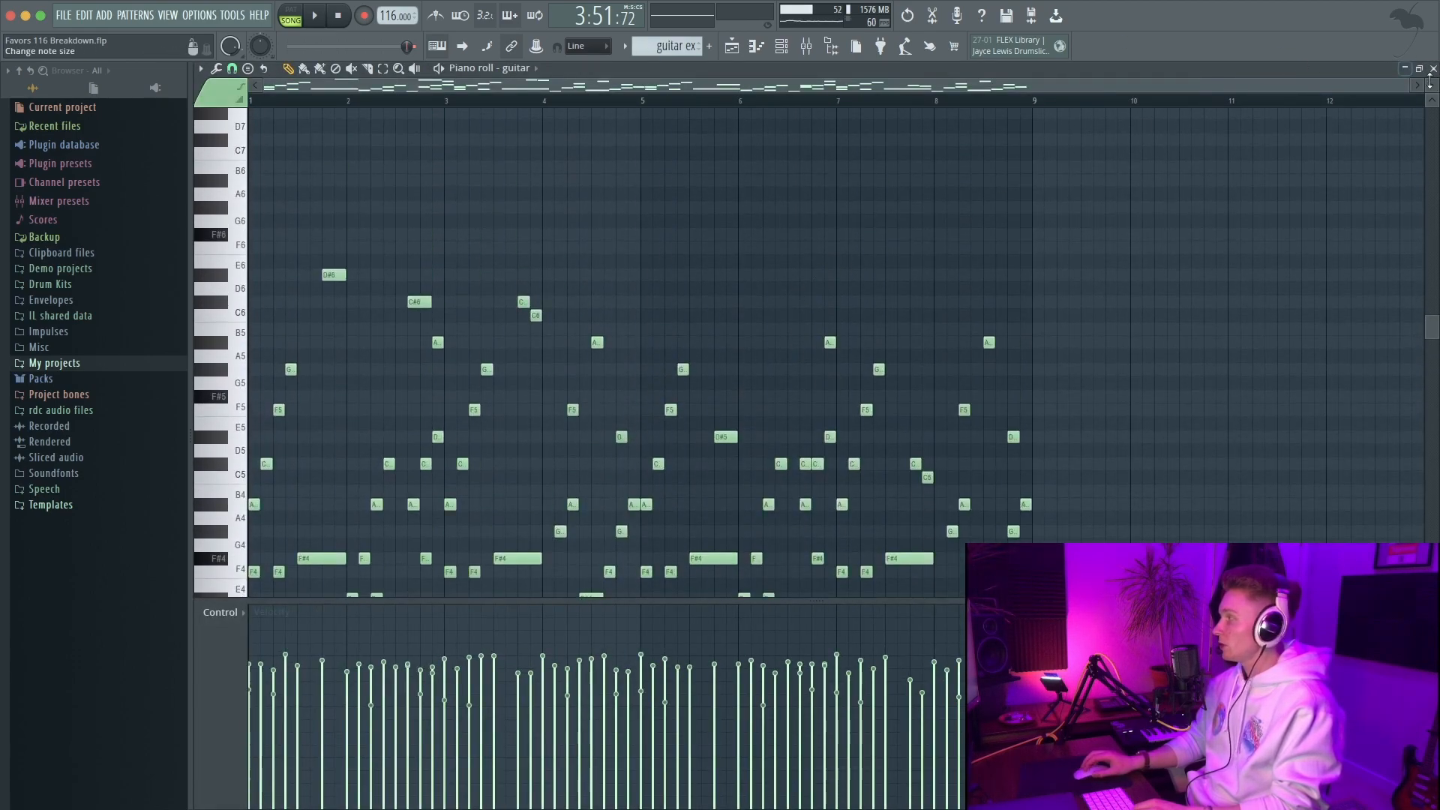
{"action": "scroll", "coordinate": [1031, 206], "scroll_direction": "down", "scroll_amount": 5}
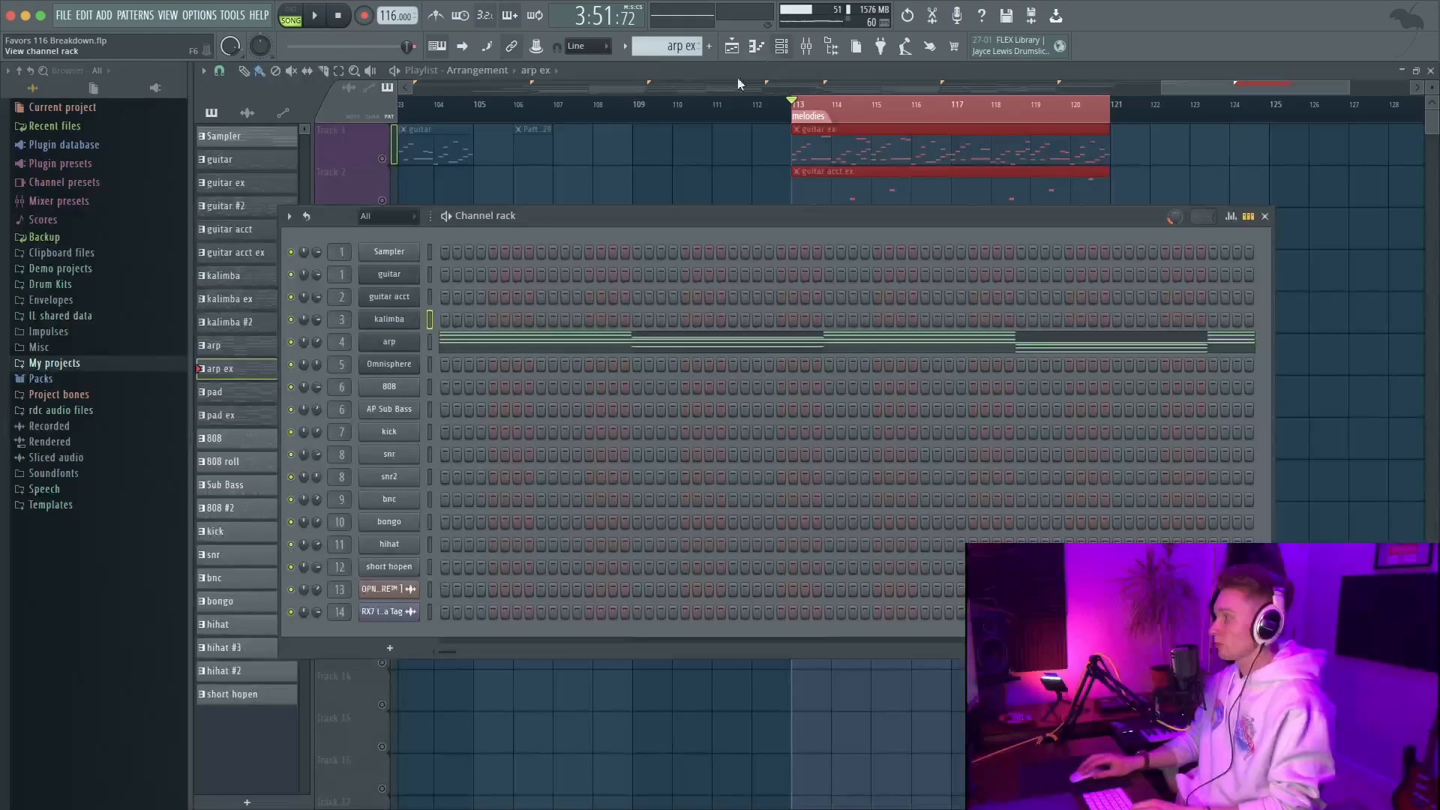
Check the arp channel's Omnisphere patch, and play the soloed arp ex pattern with its notes open
{"action": "left_click", "coordinate": [398, 344]}
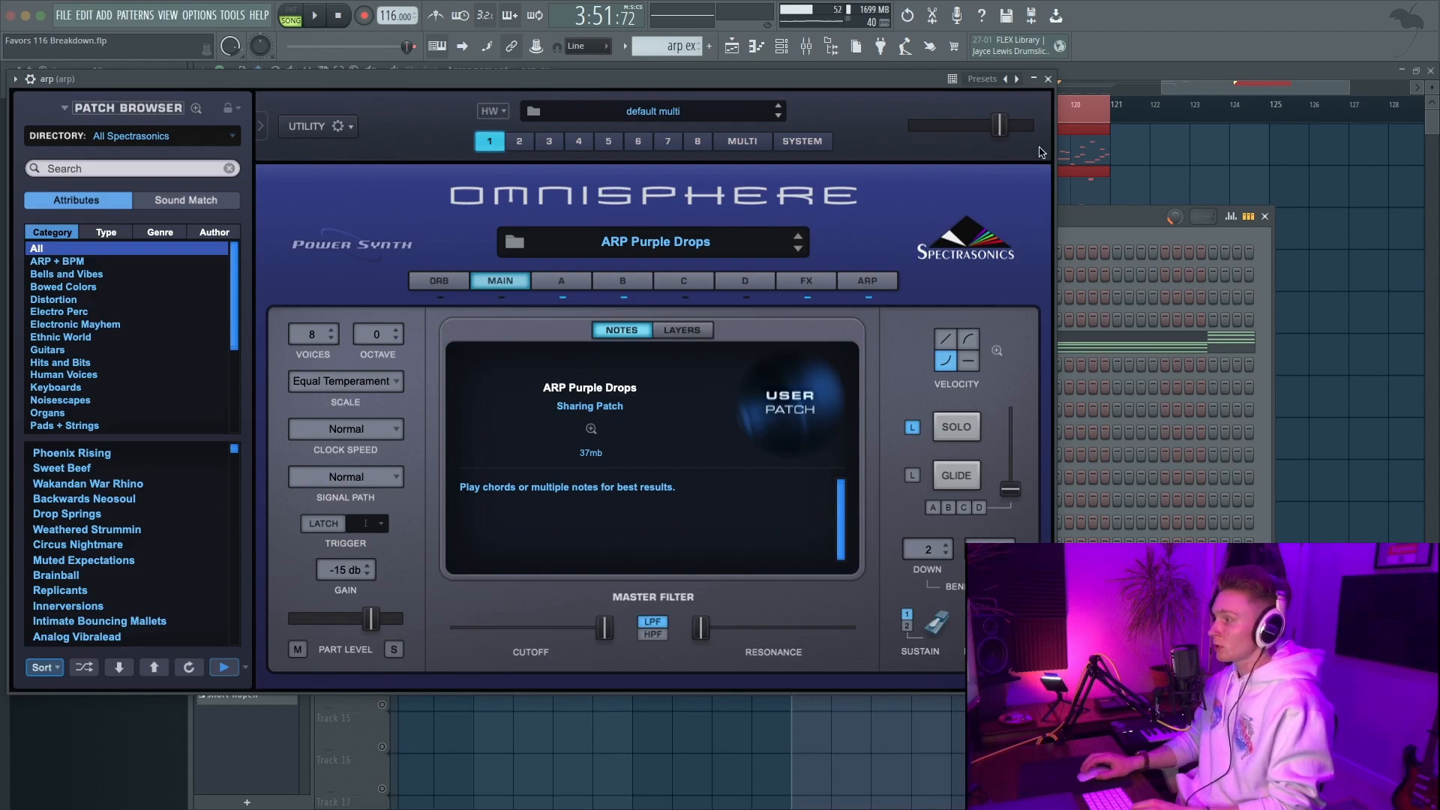
{"action": "left_click", "coordinate": [1049, 79]}
{"action": "key", "text": "space"}
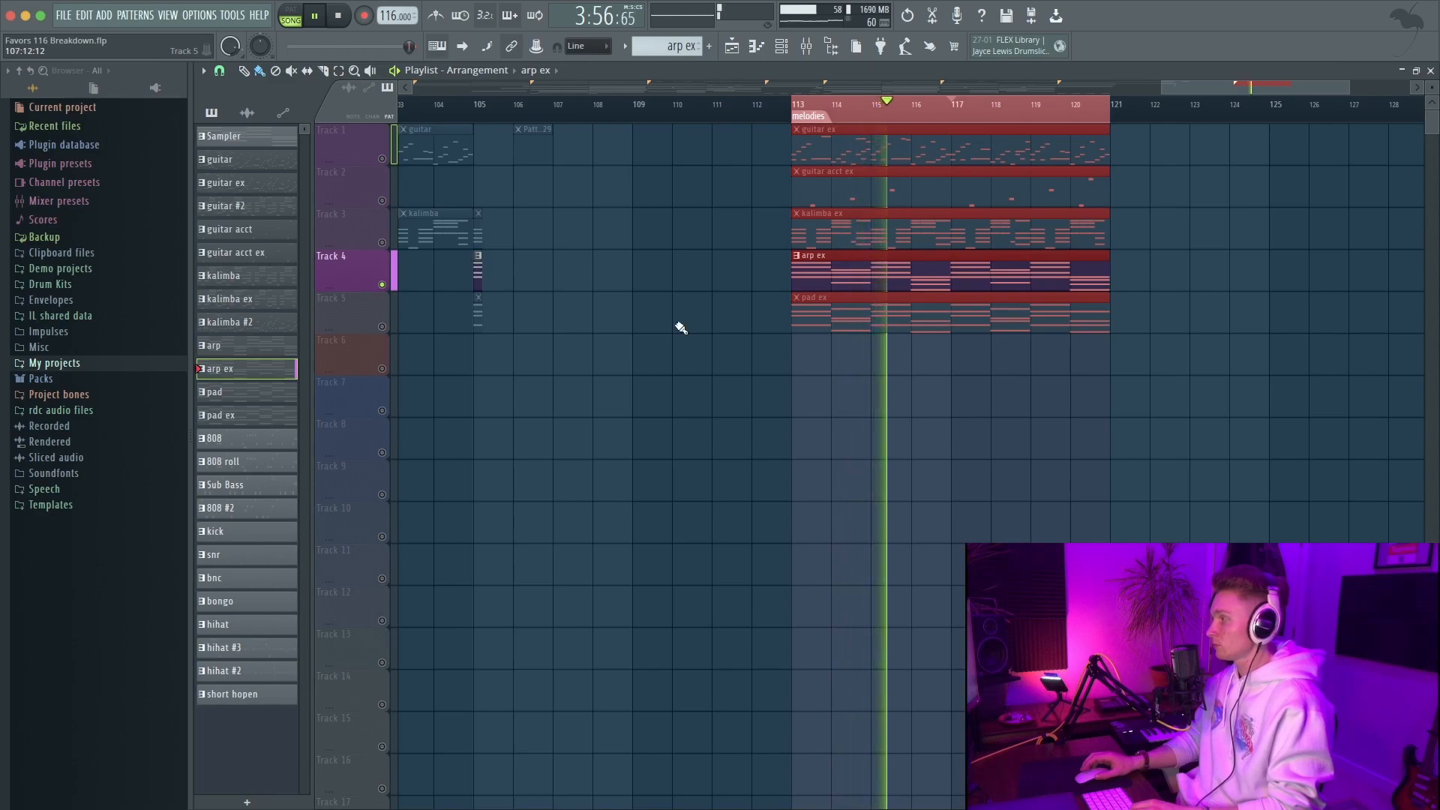
{"action": "double_click", "coordinate": [958, 263]}
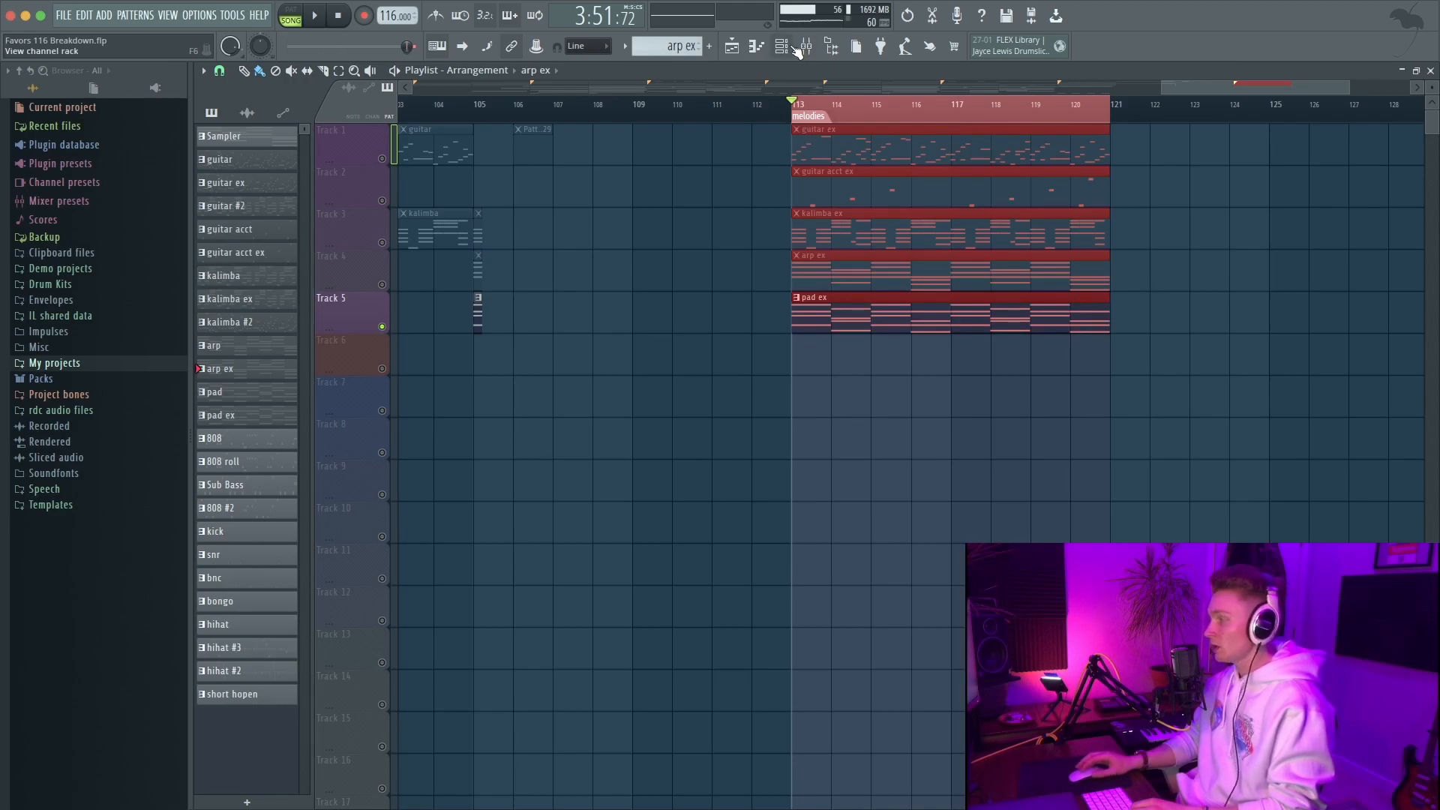
Check the Omnisphere pad channel's patch, and play the soloed pad ex pattern with its notes open
{"action": "left_click", "coordinate": [796, 48]}
{"action": "left_click", "coordinate": [383, 367]}
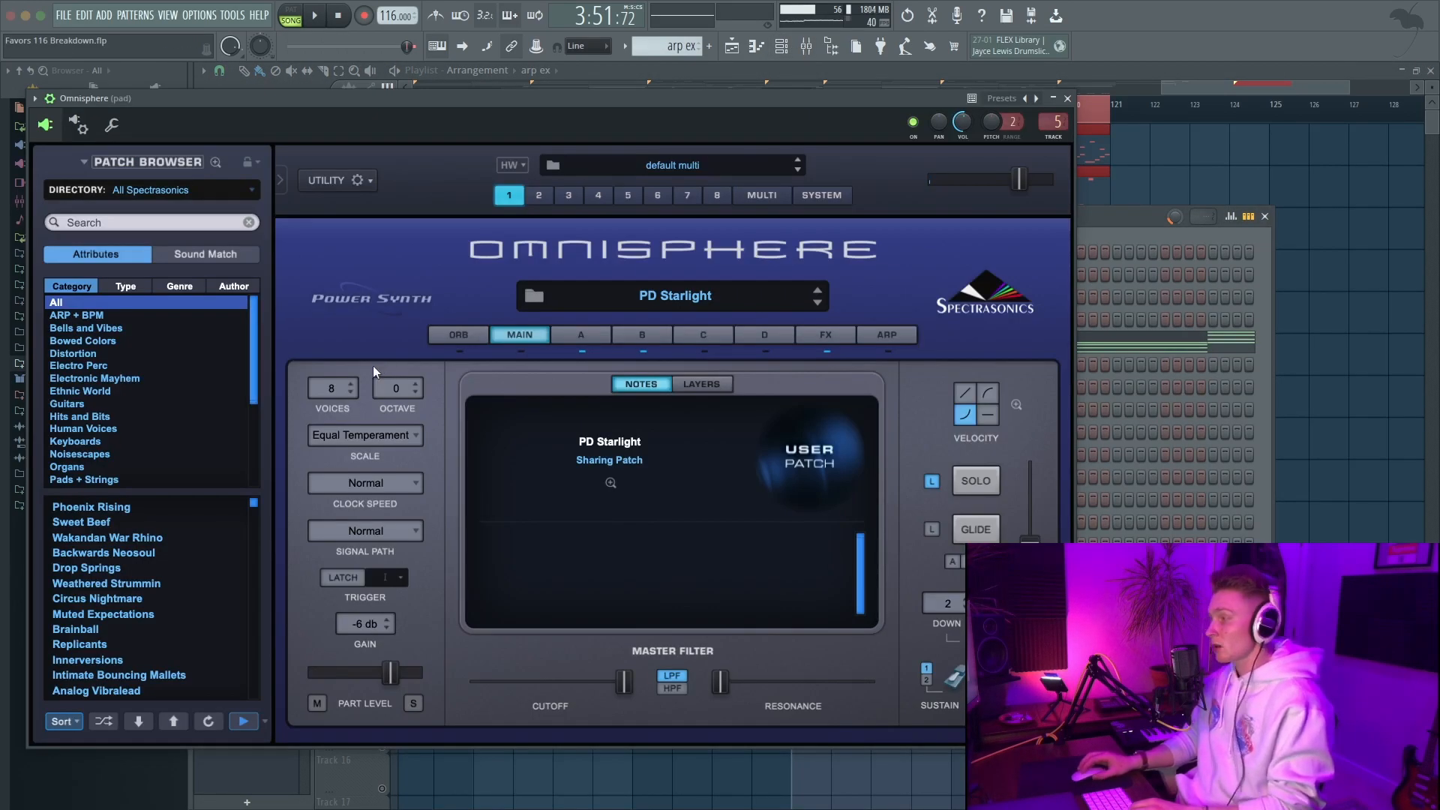
{"action": "left_click", "coordinate": [1067, 99]}
{"action": "key", "text": "Escape"}
{"action": "key", "text": "space"}
{"action": "double_click", "coordinate": [863, 306]}
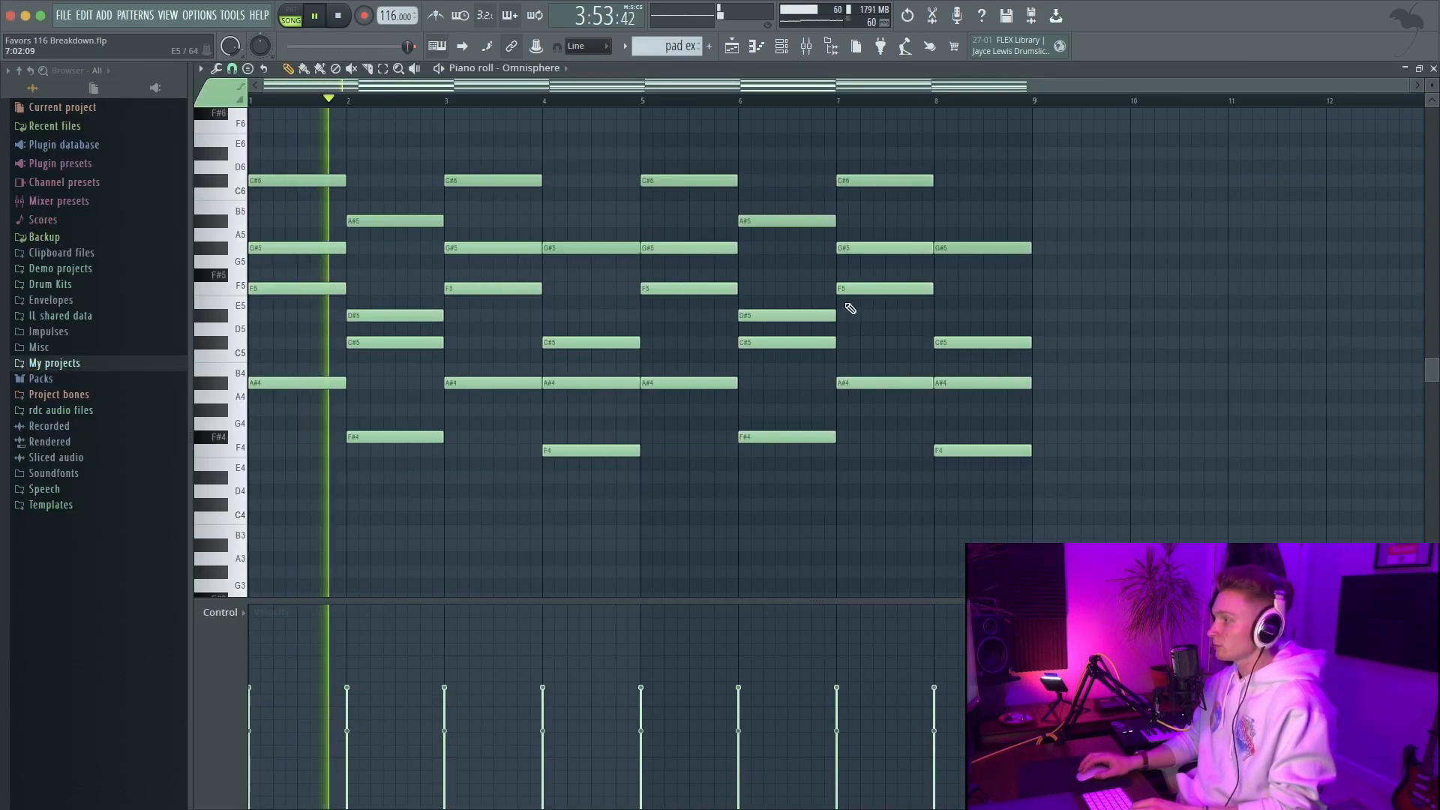
Close the pad's piano roll, stop playback and bring up the mixer
{"action": "left_click", "coordinate": [1434, 69]}
{"action": "key", "text": "space"}
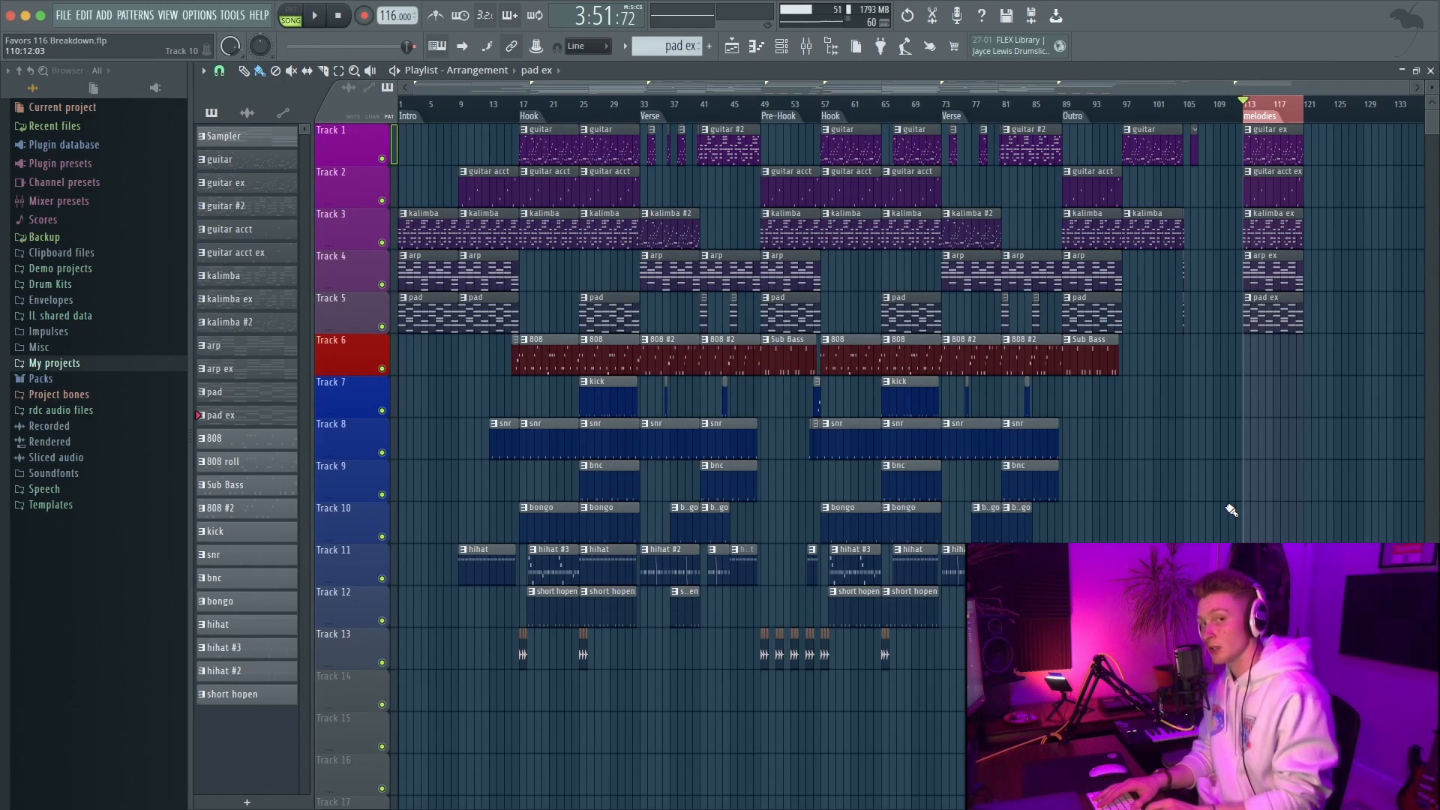
{"action": "key", "text": "F9"}
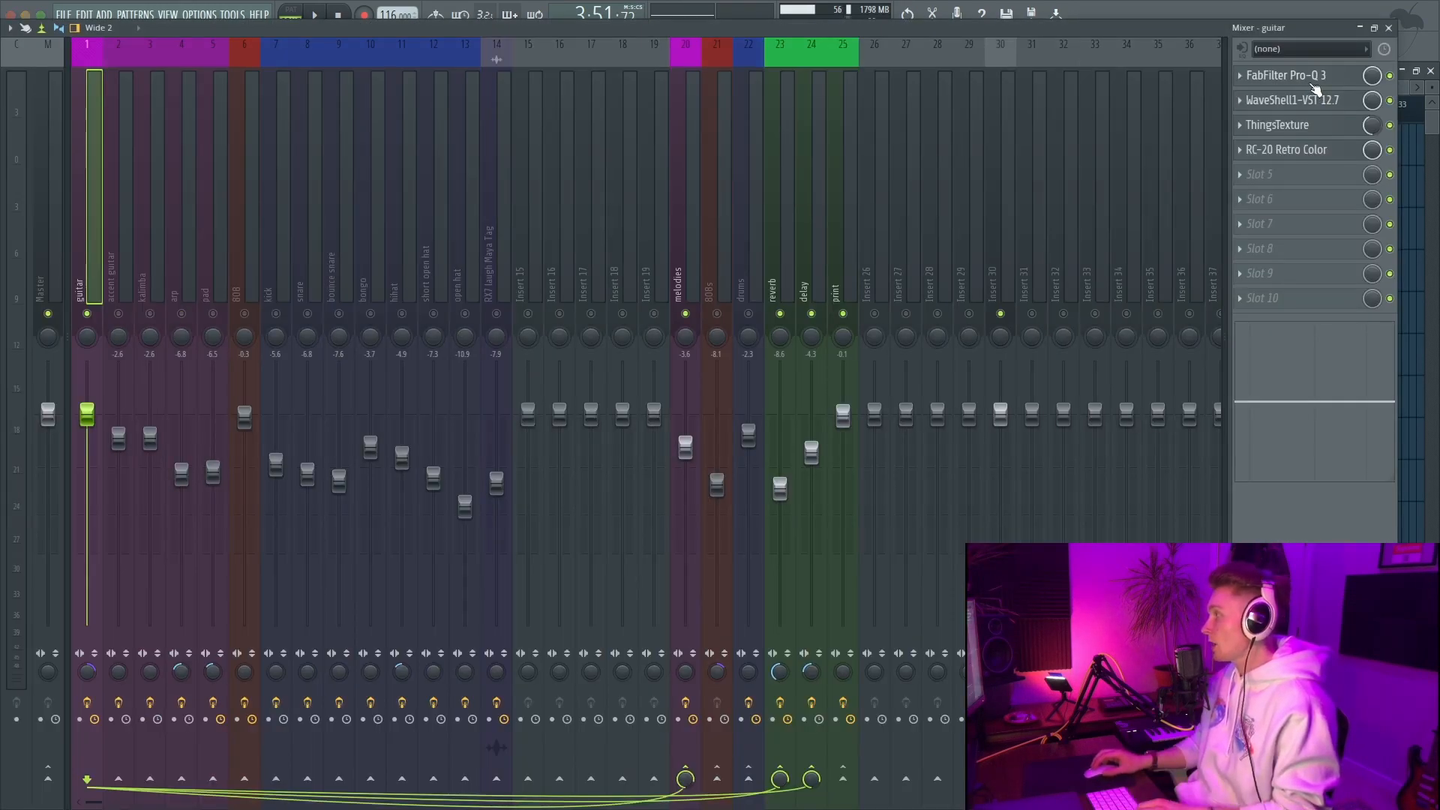
Inspect the guitar track's FabFilter Pro-Q 3, OneKnob Wetter, Neoverb and RC-20 Retro Color effects, closing the last one
{"action": "left_click", "coordinate": [1309, 77]}
{"action": "left_click", "coordinate": [1305, 100]}
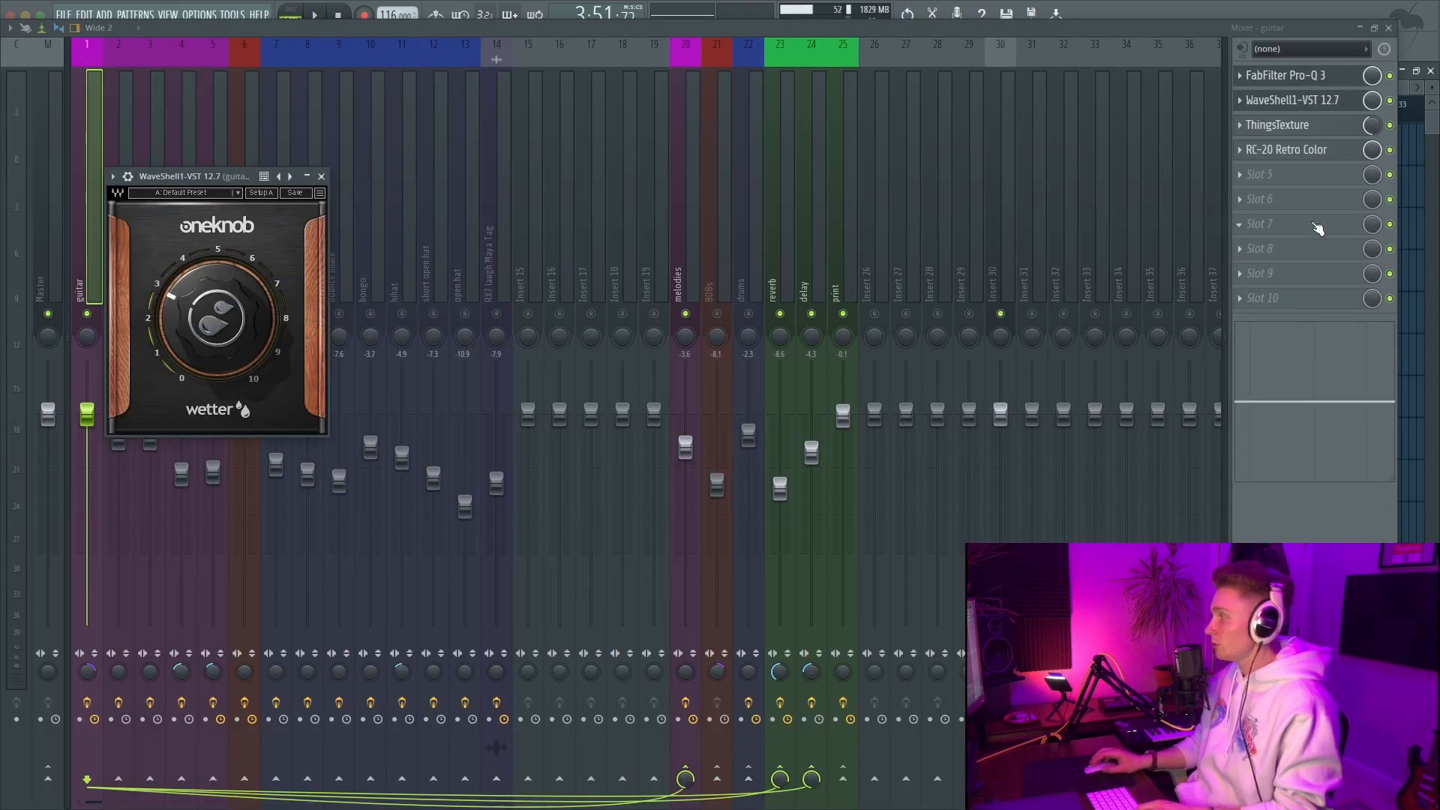
{"action": "left_click", "coordinate": [1301, 126]}
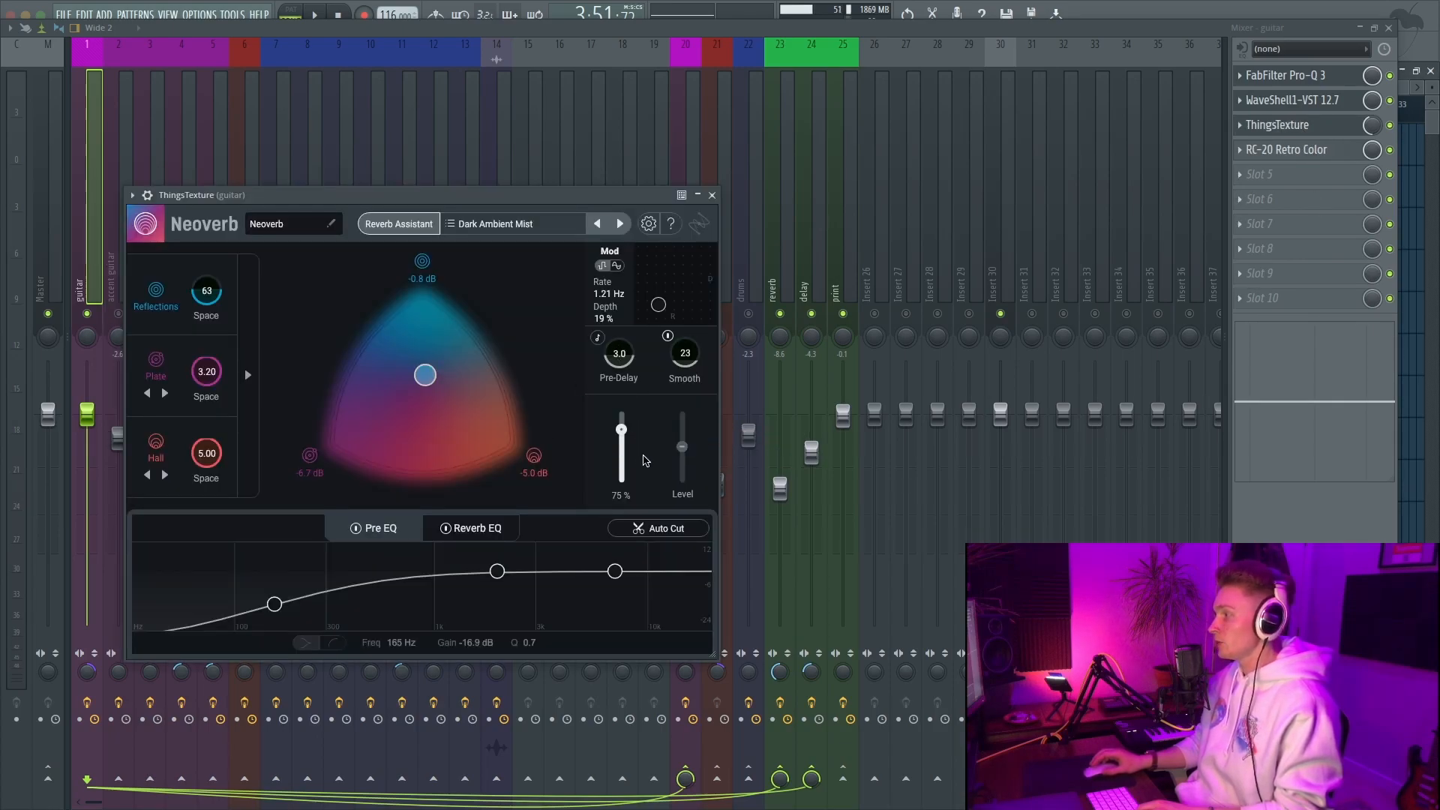
{"action": "left_click", "coordinate": [1299, 150]}
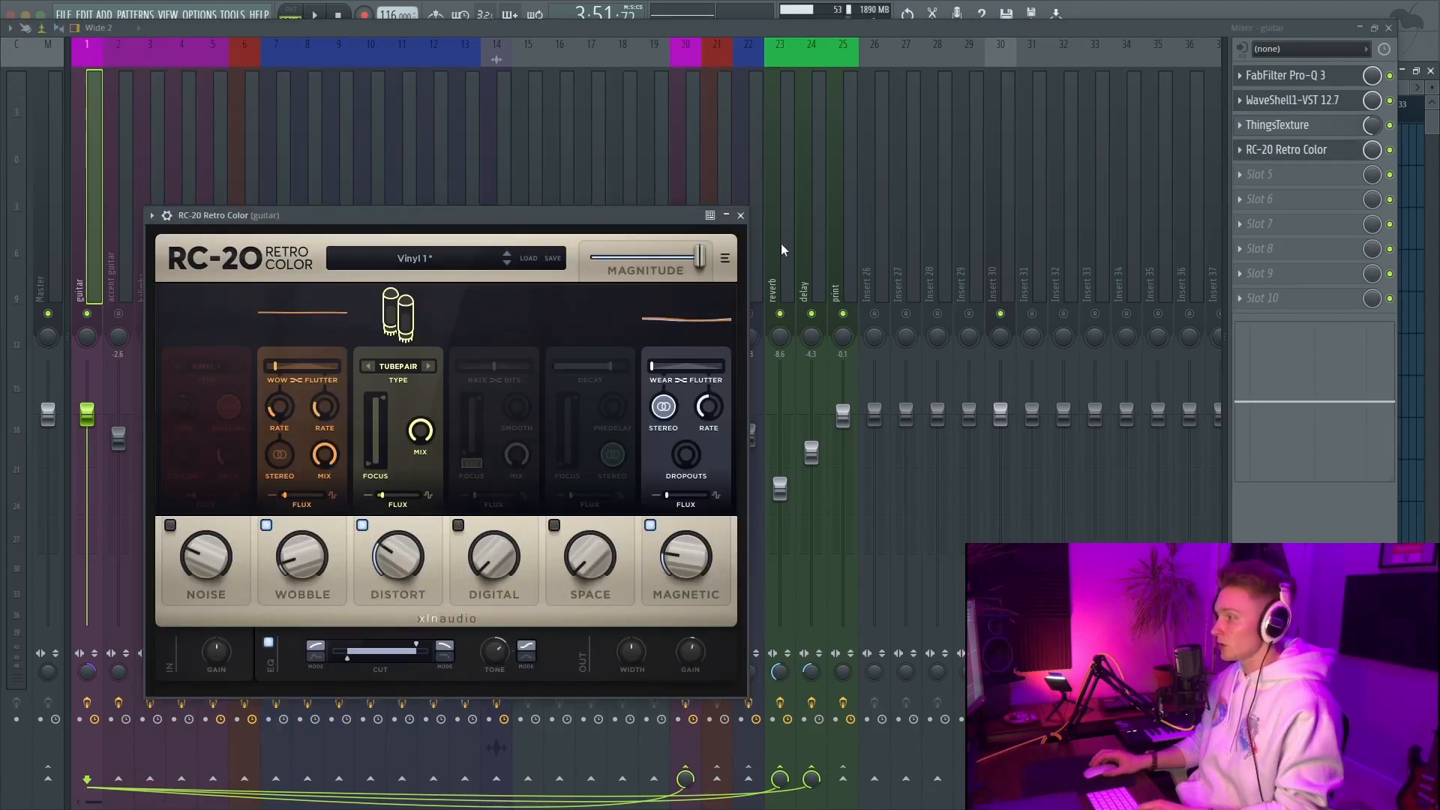
{"action": "left_click", "coordinate": [741, 216]}
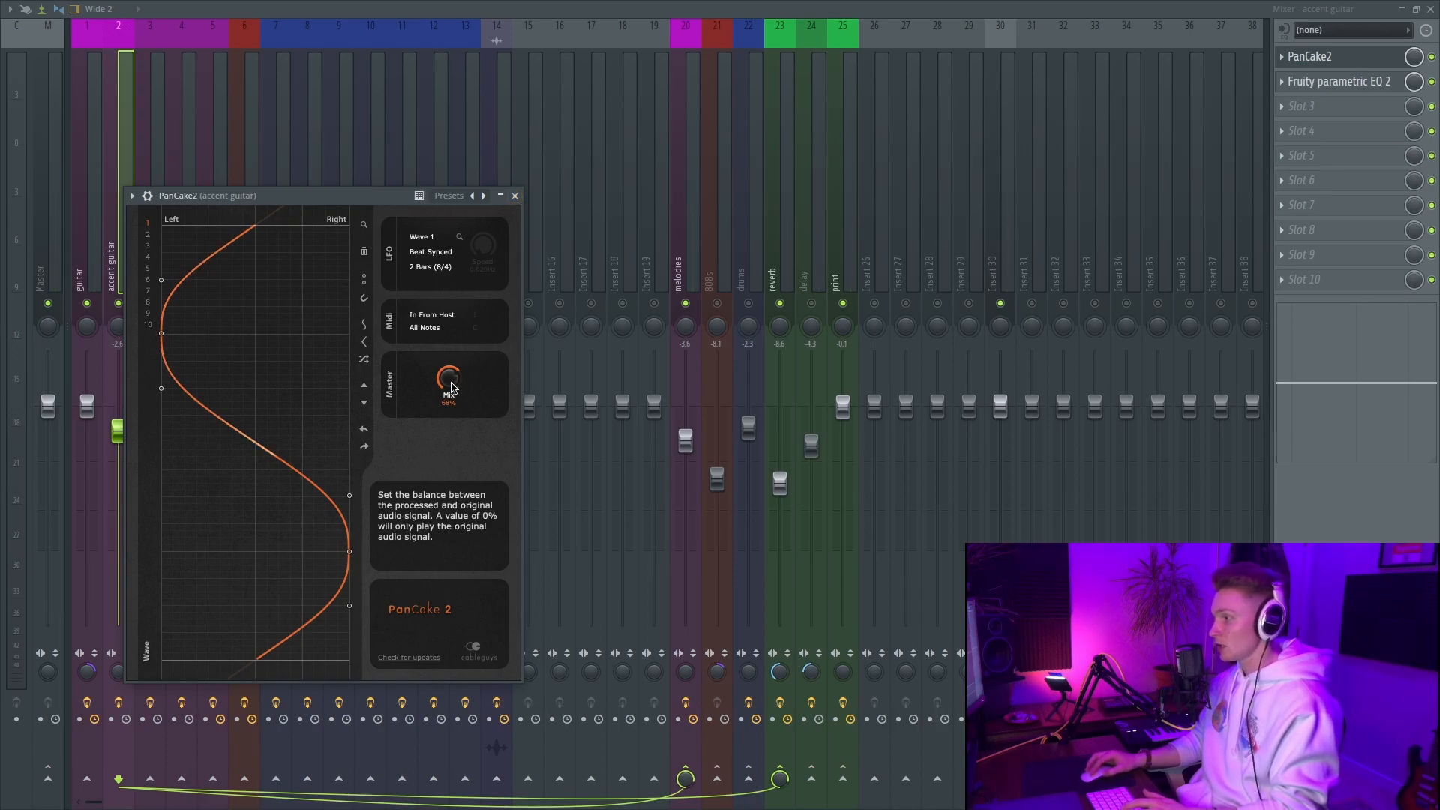
Check the accent guitar's Fruity parametric EQ 2, and the kalimba track's FabFilter Pro-Q 3 and ComebackKid effects
{"action": "left_click", "coordinate": [1343, 82]}
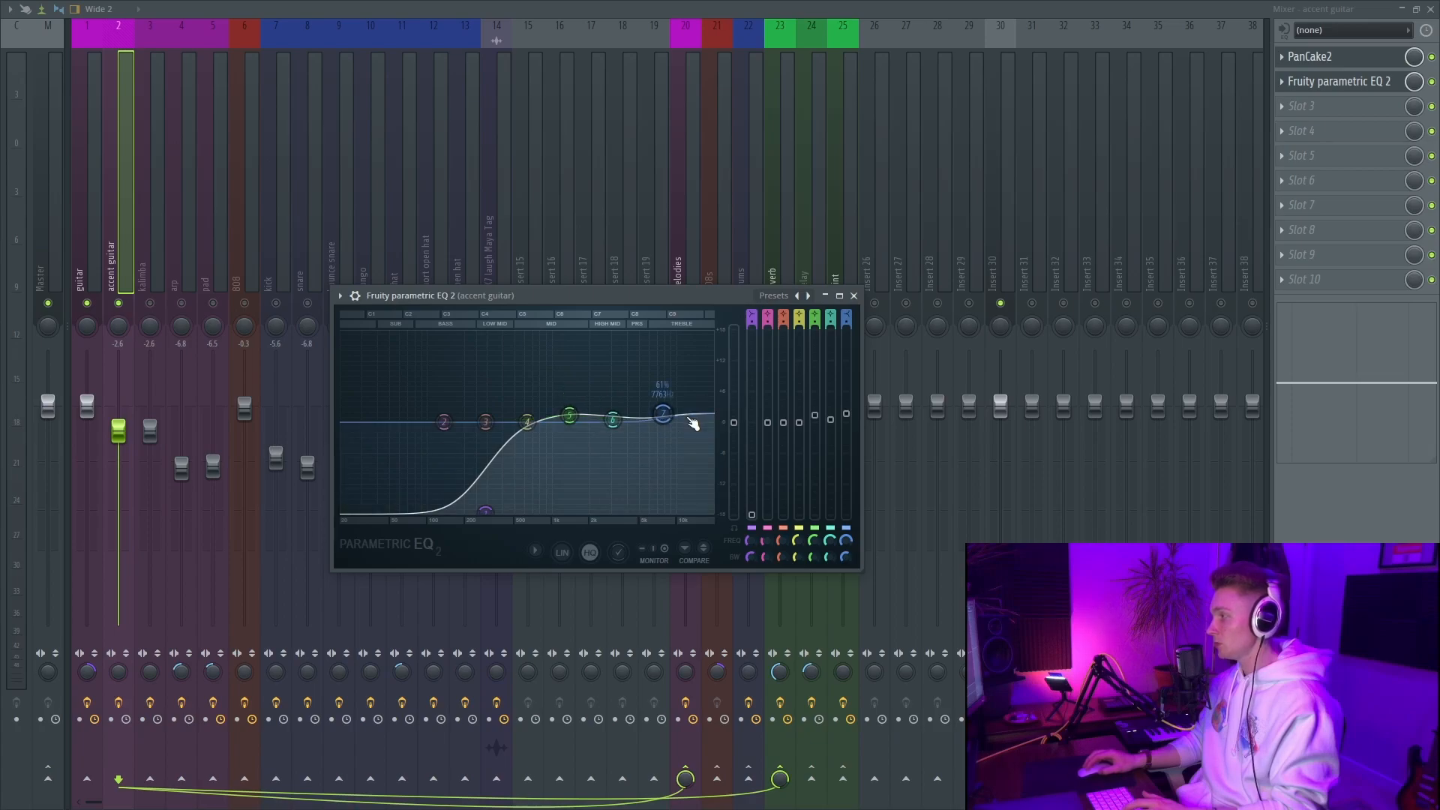
{"action": "left_click", "coordinate": [854, 296]}
{"action": "left_click", "coordinate": [144, 250]}
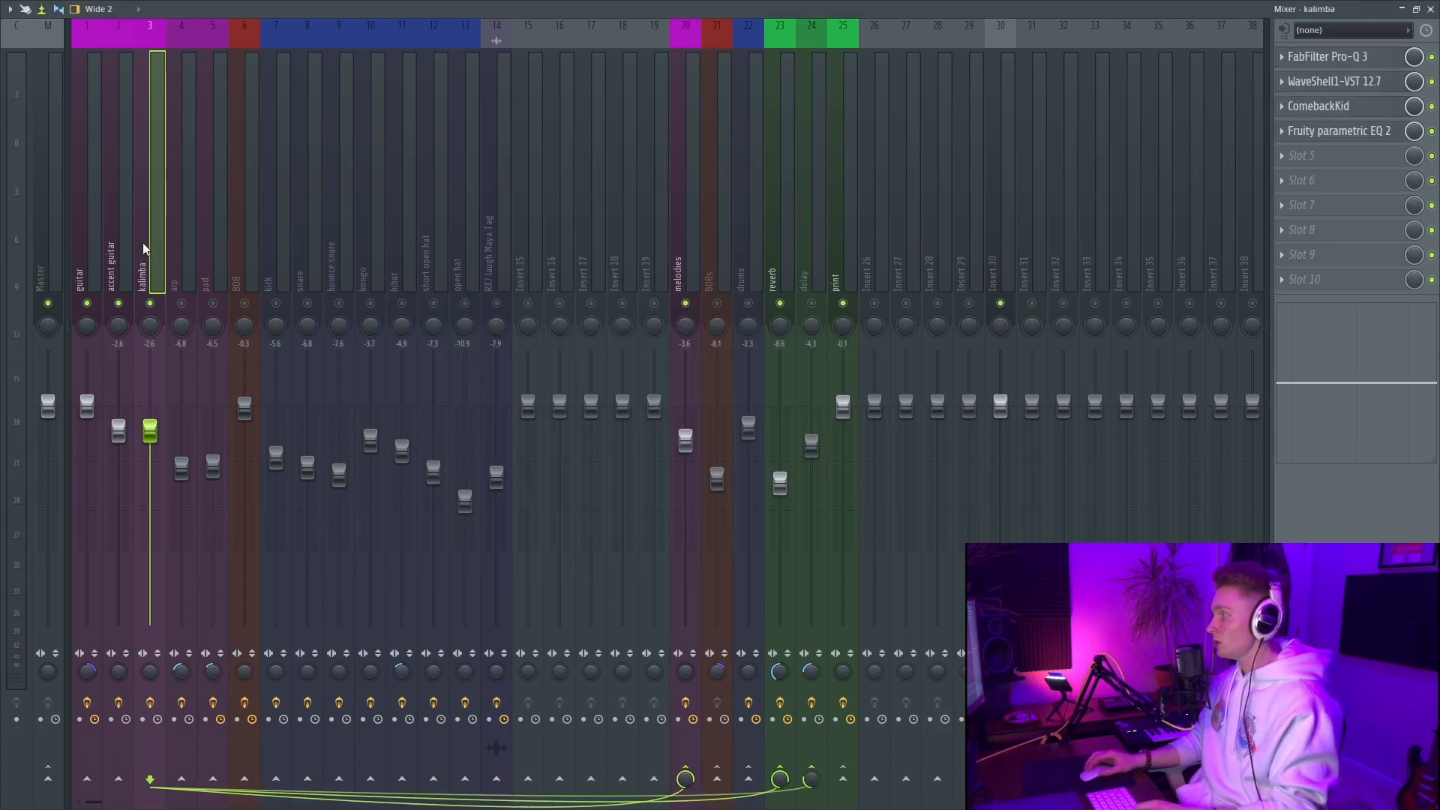
{"action": "left_click", "coordinate": [1313, 57]}
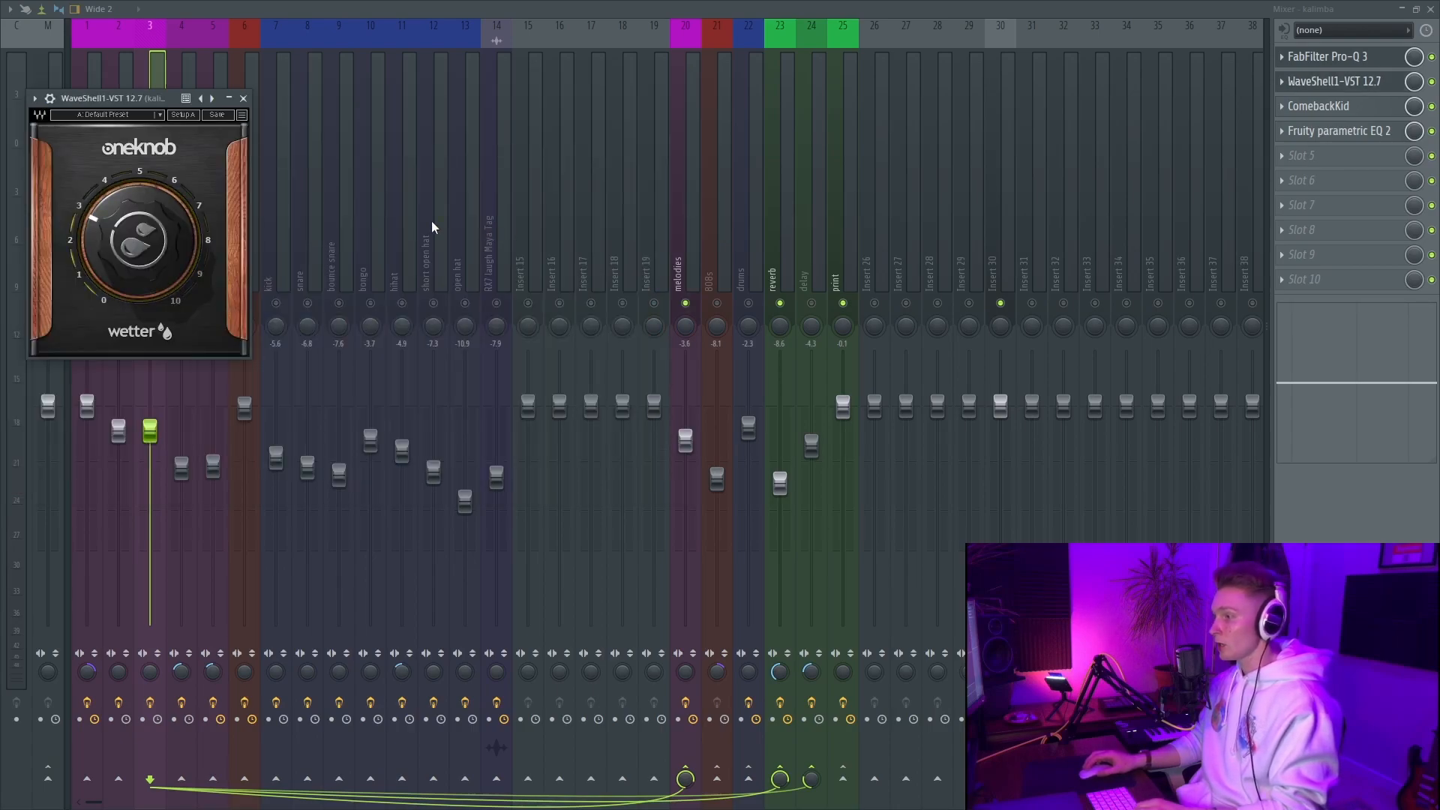
{"action": "left_click", "coordinate": [1319, 105]}
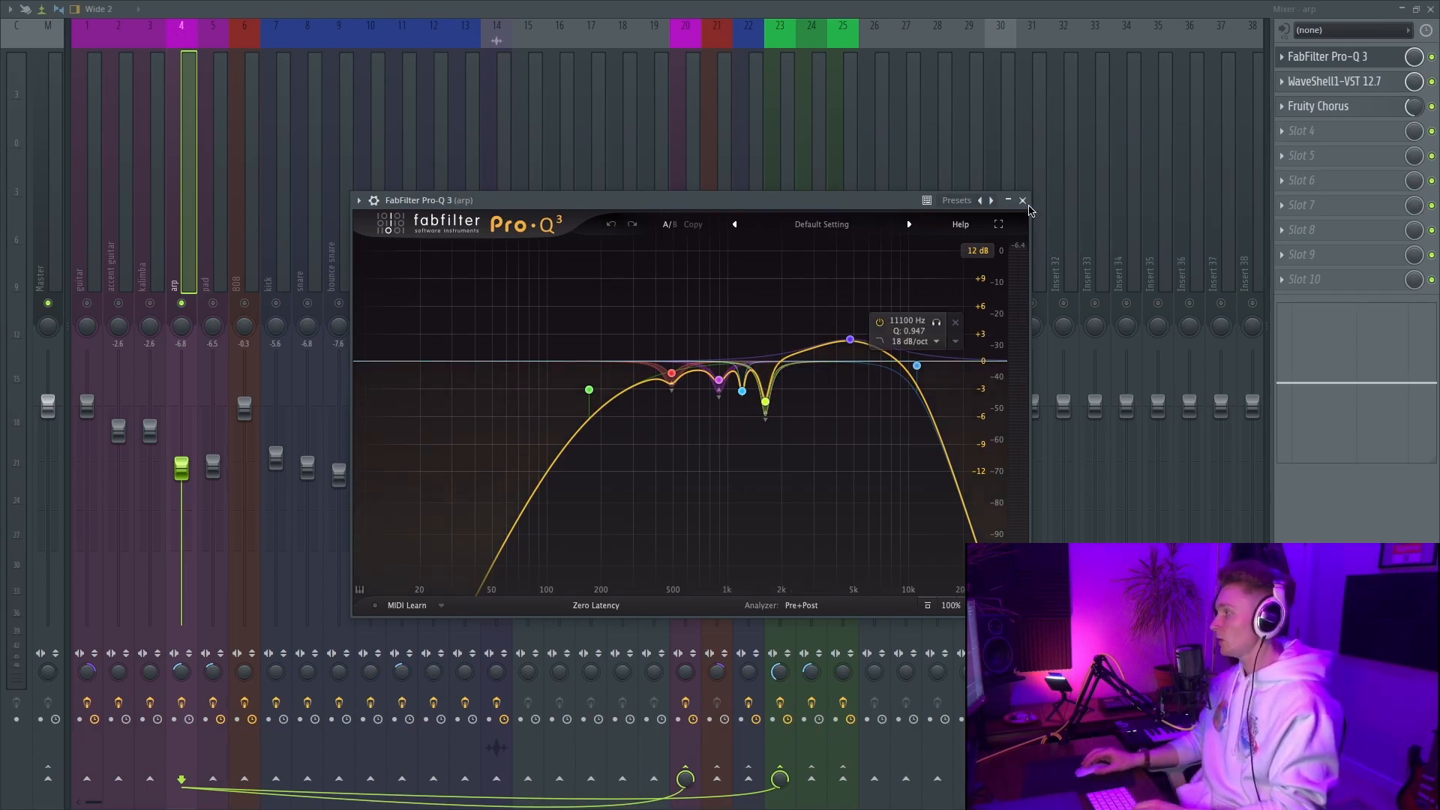
Inspect the arp track's effects after its Pro-Q 3, viewing OneKnob Wetter and the Fruity Chorus settings and preset list
{"action": "left_click", "coordinate": [1023, 200]}
{"action": "left_click", "coordinate": [1336, 81]}
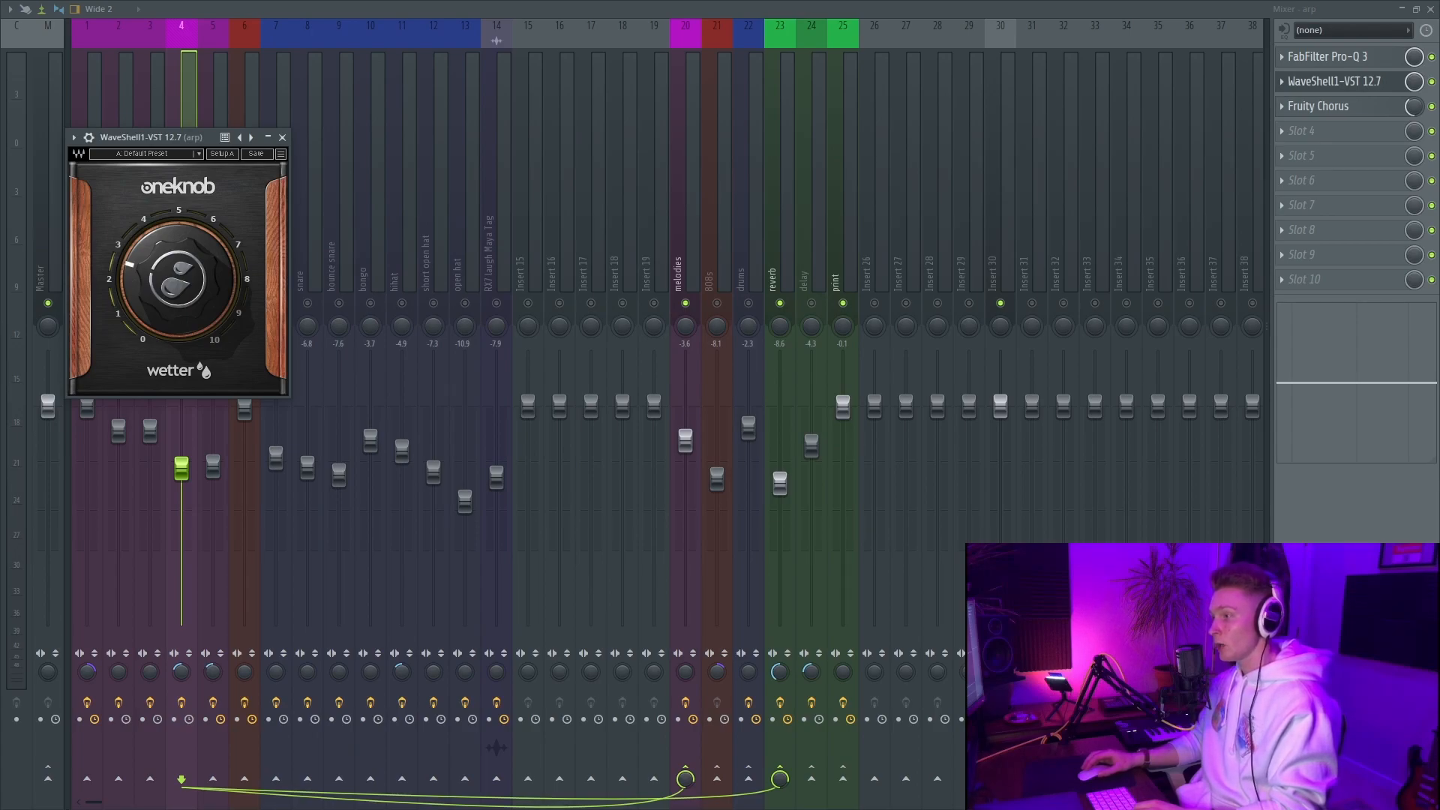
{"action": "left_click", "coordinate": [1379, 111]}
{"action": "left_click", "coordinate": [575, 218]}
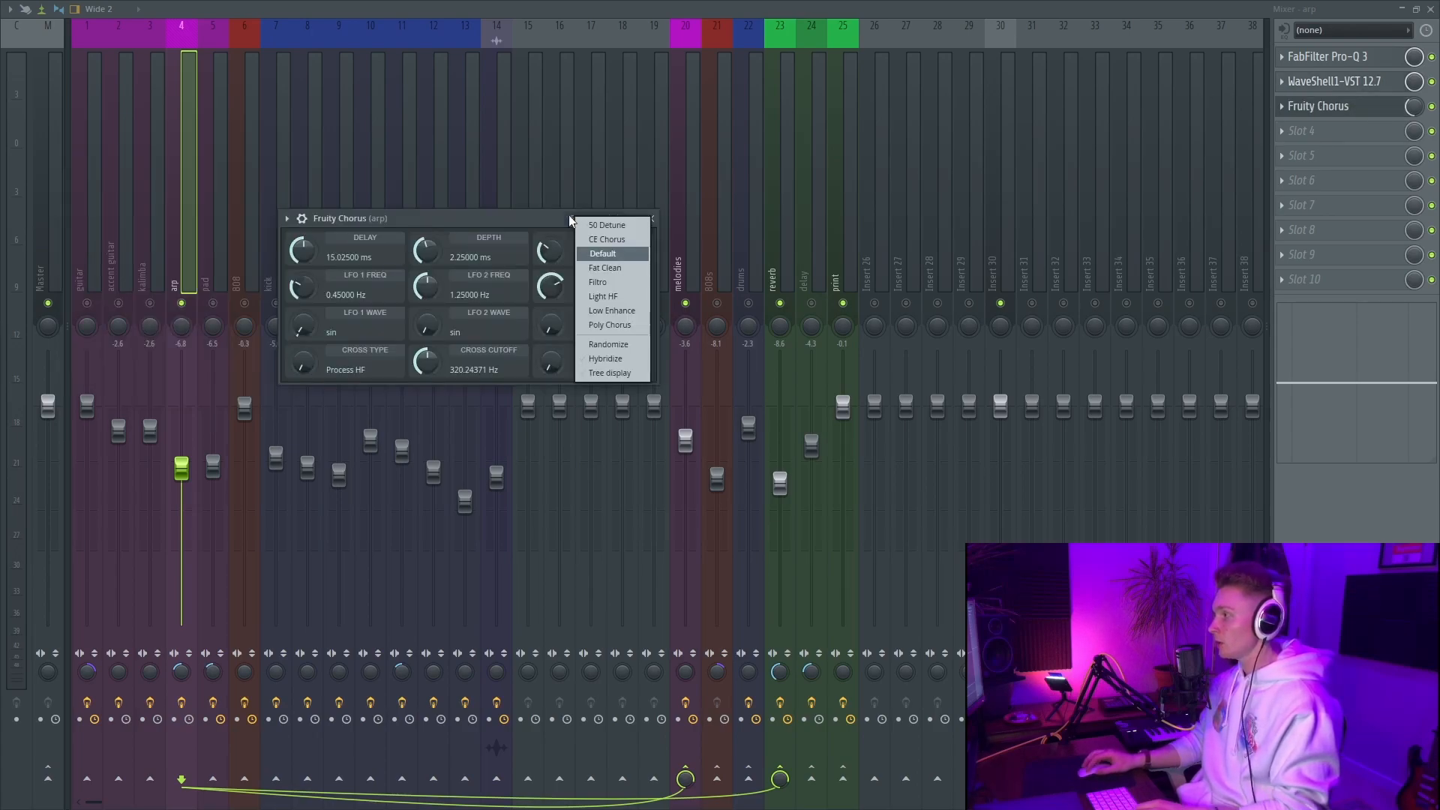
{"action": "left_click", "coordinate": [444, 223]}
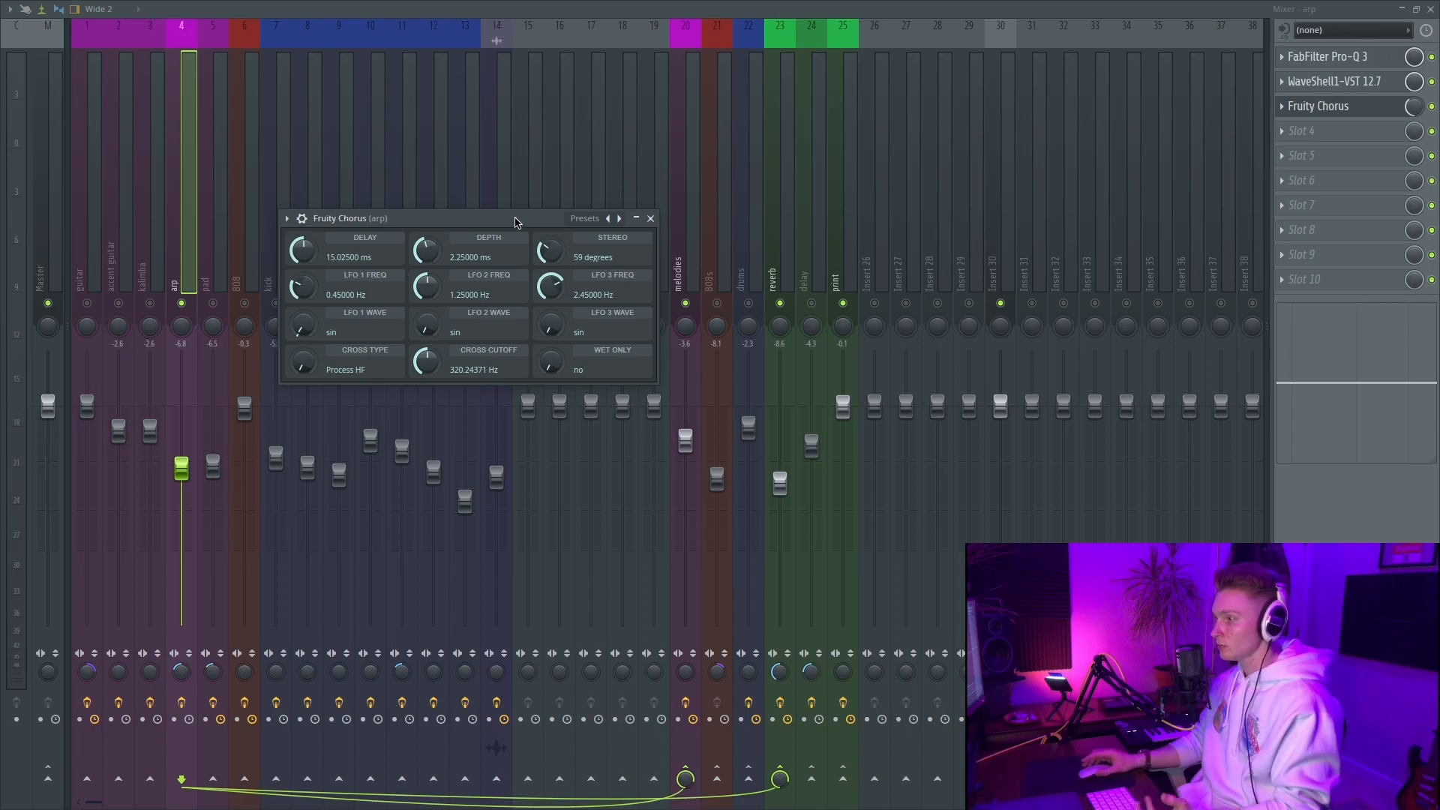
{"action": "left_click", "coordinate": [1423, 108]}
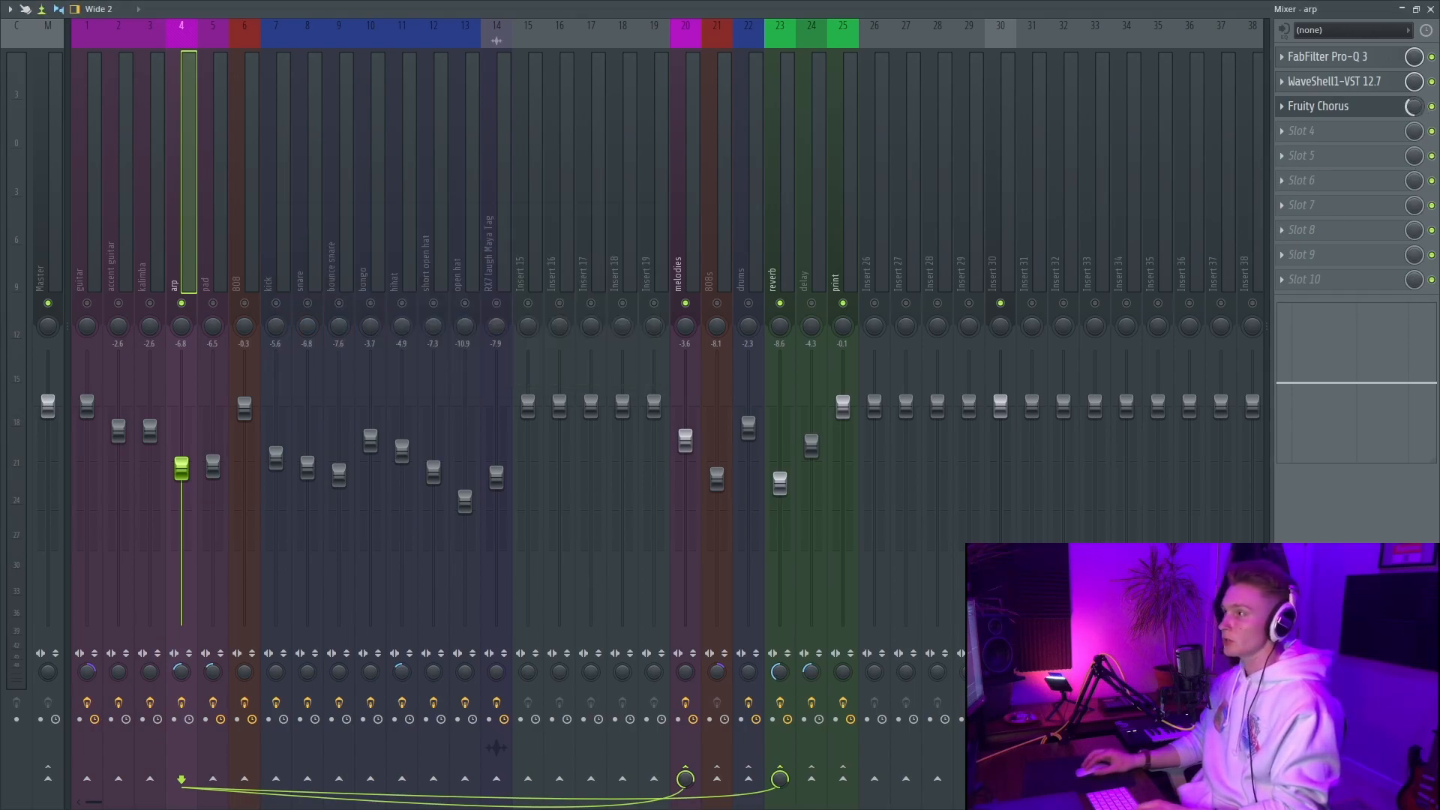
Inspect the pad track's SuperVHS and Fruity parametric EQ 2 effects
{"action": "left_click", "coordinate": [222, 229]}
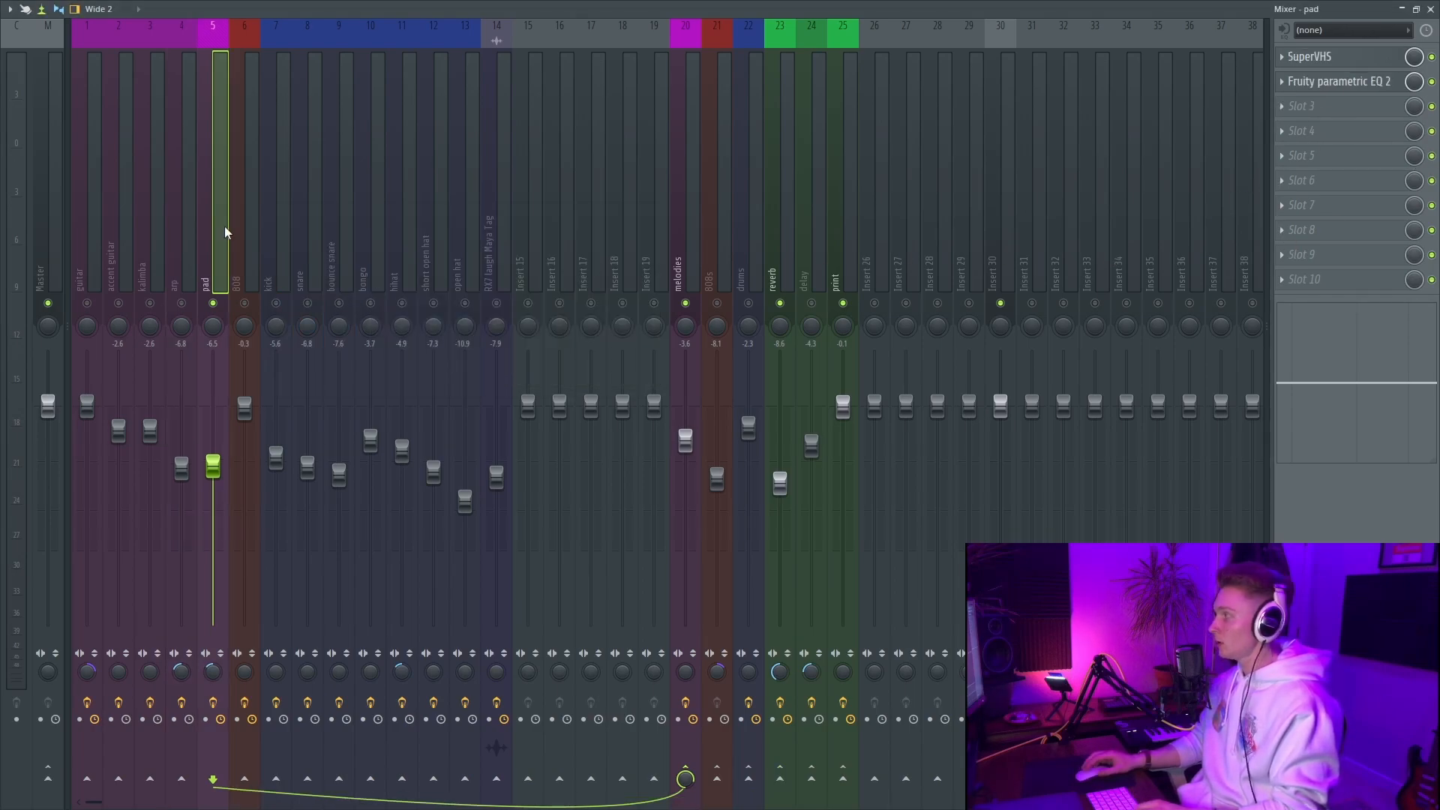
{"action": "left_click", "coordinate": [1319, 59]}
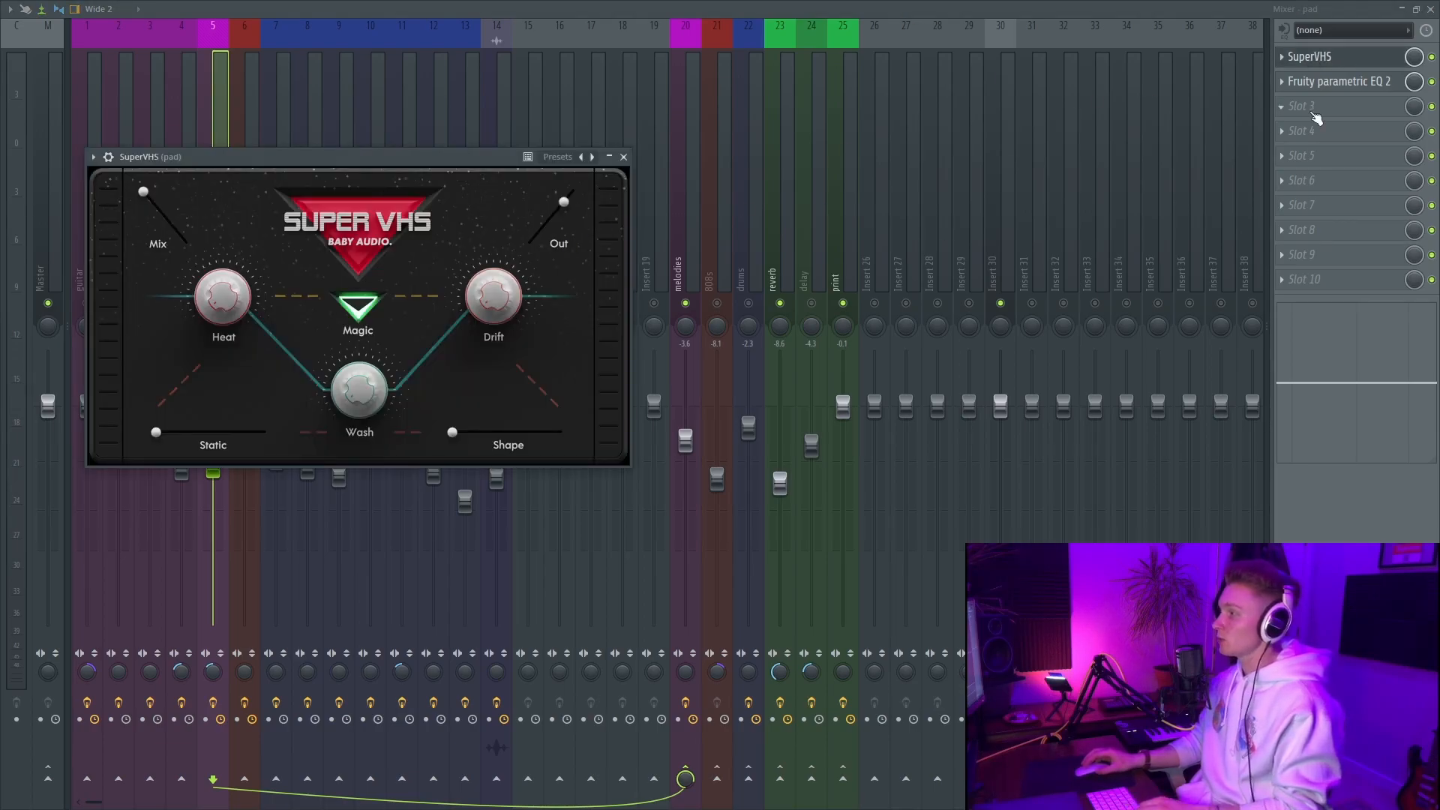
{"action": "left_click", "coordinate": [1331, 92]}
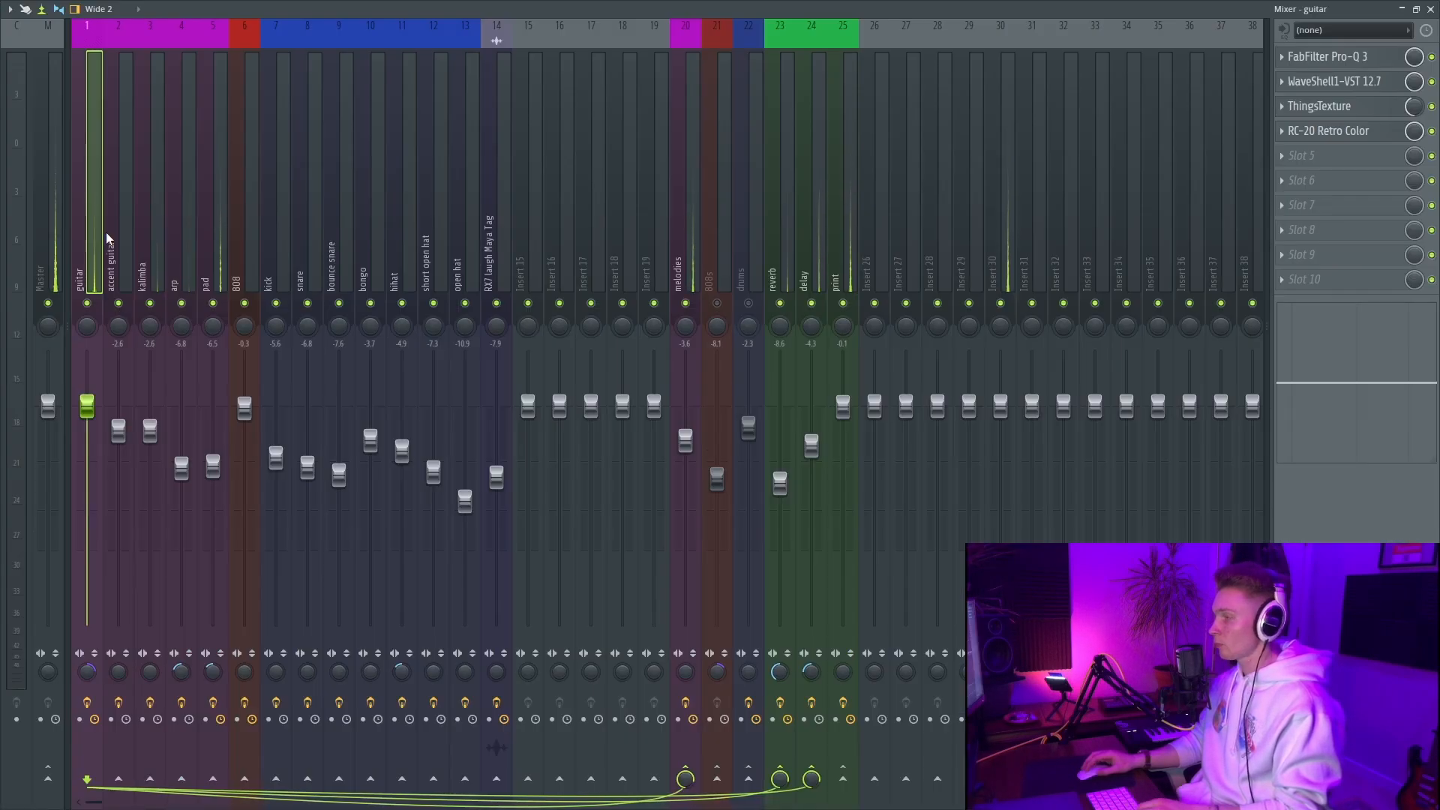
Review the melodies bus effects, checking Neutron 3's equalizer and compressor and the OneKnob Wetter
{"action": "left_click", "coordinate": [685, 179]}
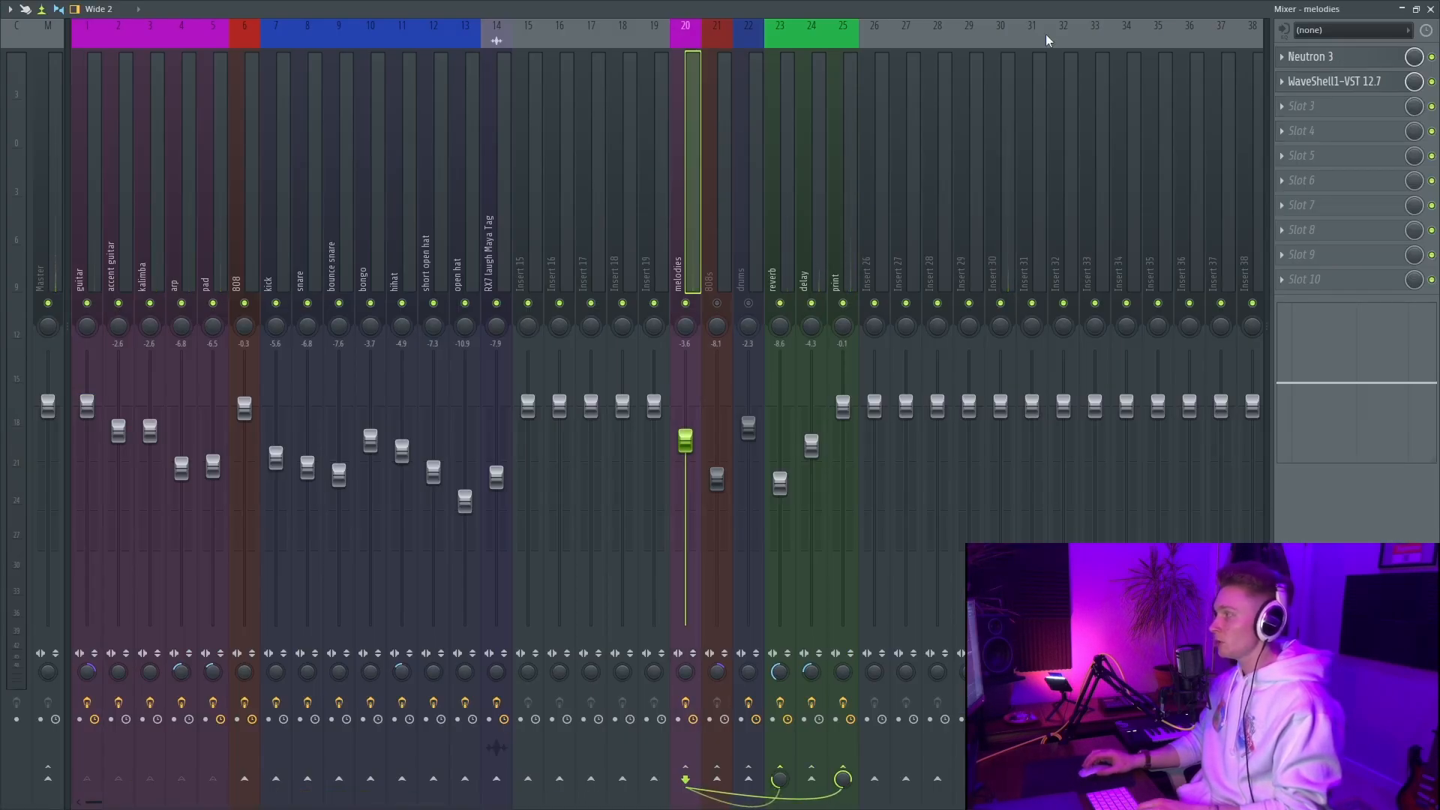
{"action": "left_click", "coordinate": [1307, 63]}
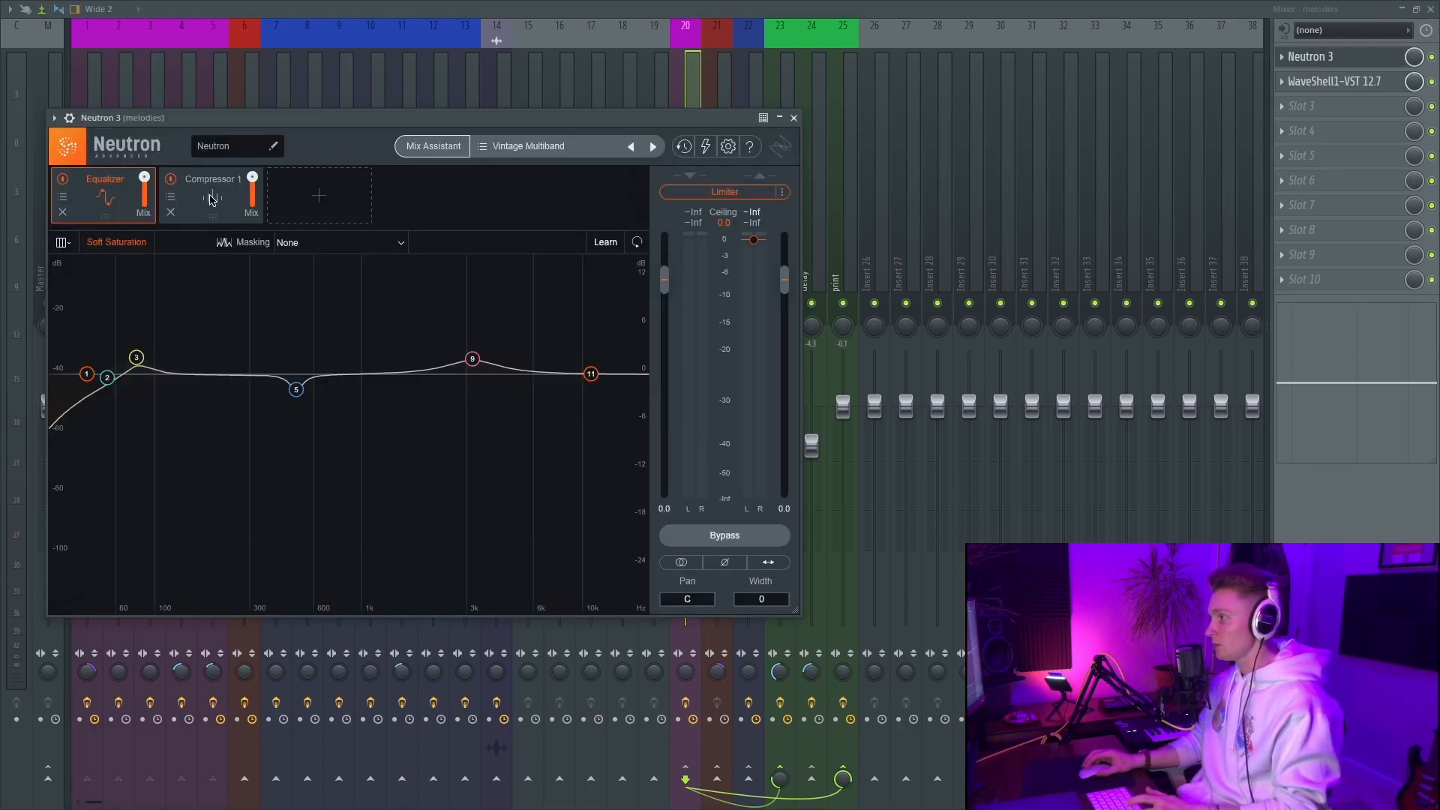
{"action": "left_click", "coordinate": [210, 177]}
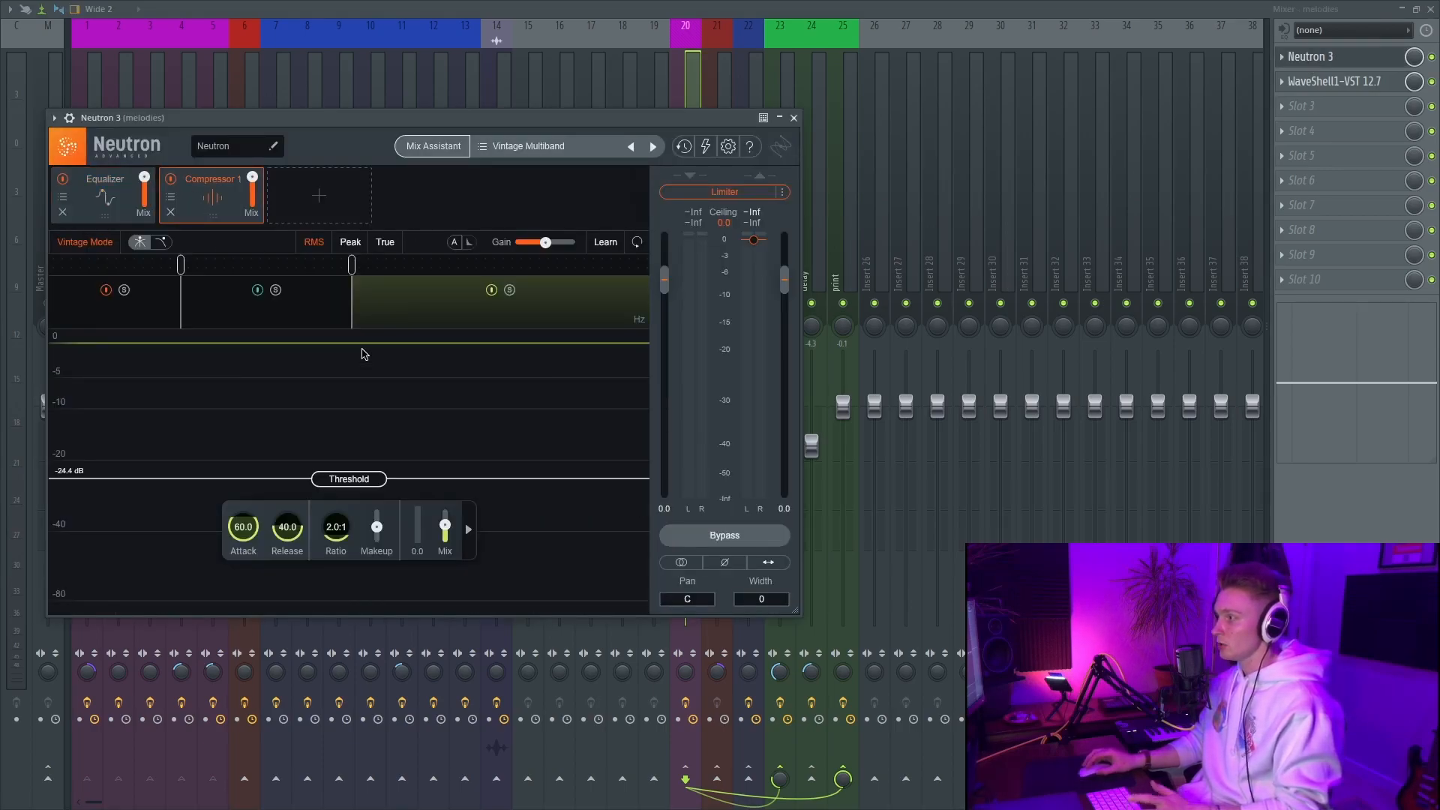
{"action": "left_click", "coordinate": [1302, 89]}
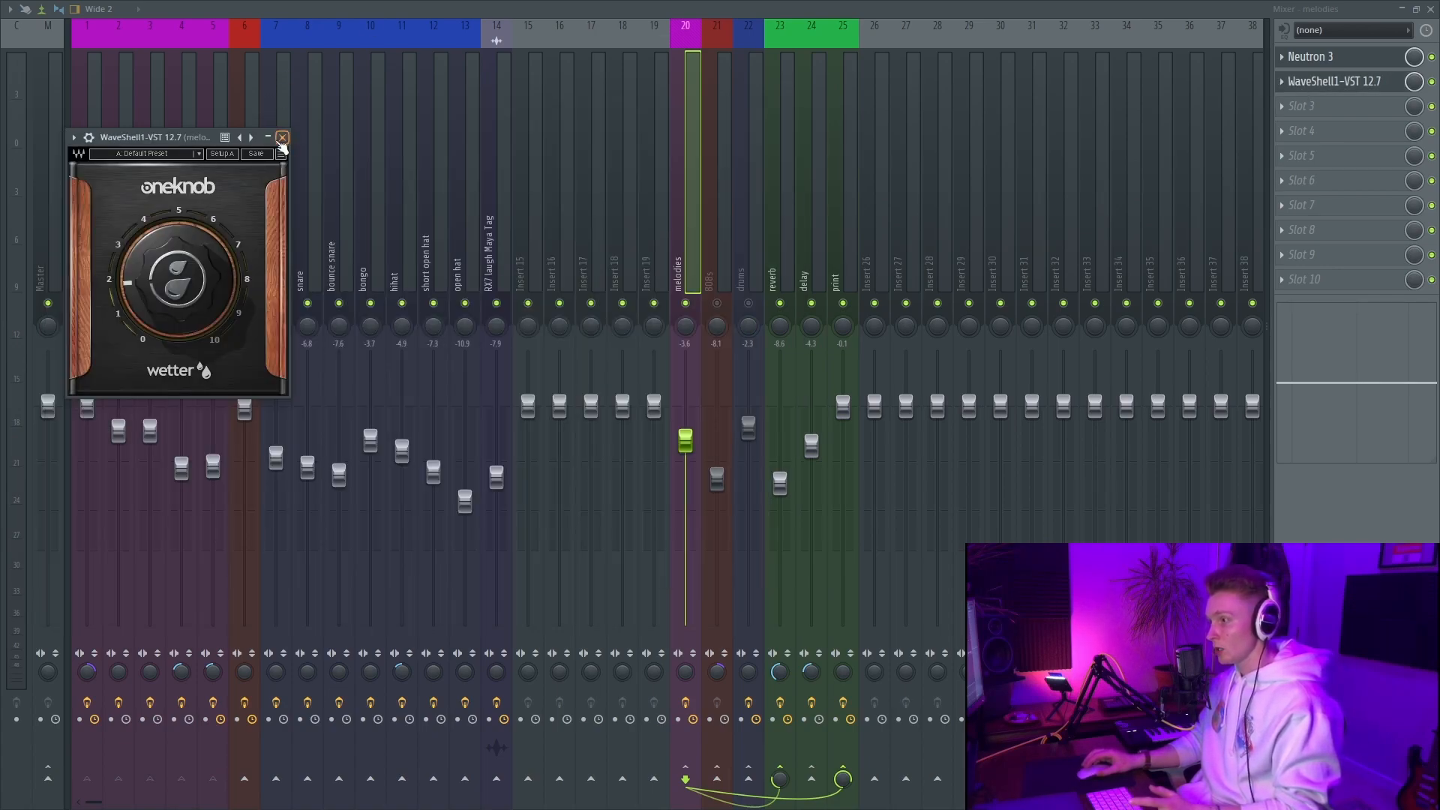
{"action": "left_click", "coordinate": [282, 138]}
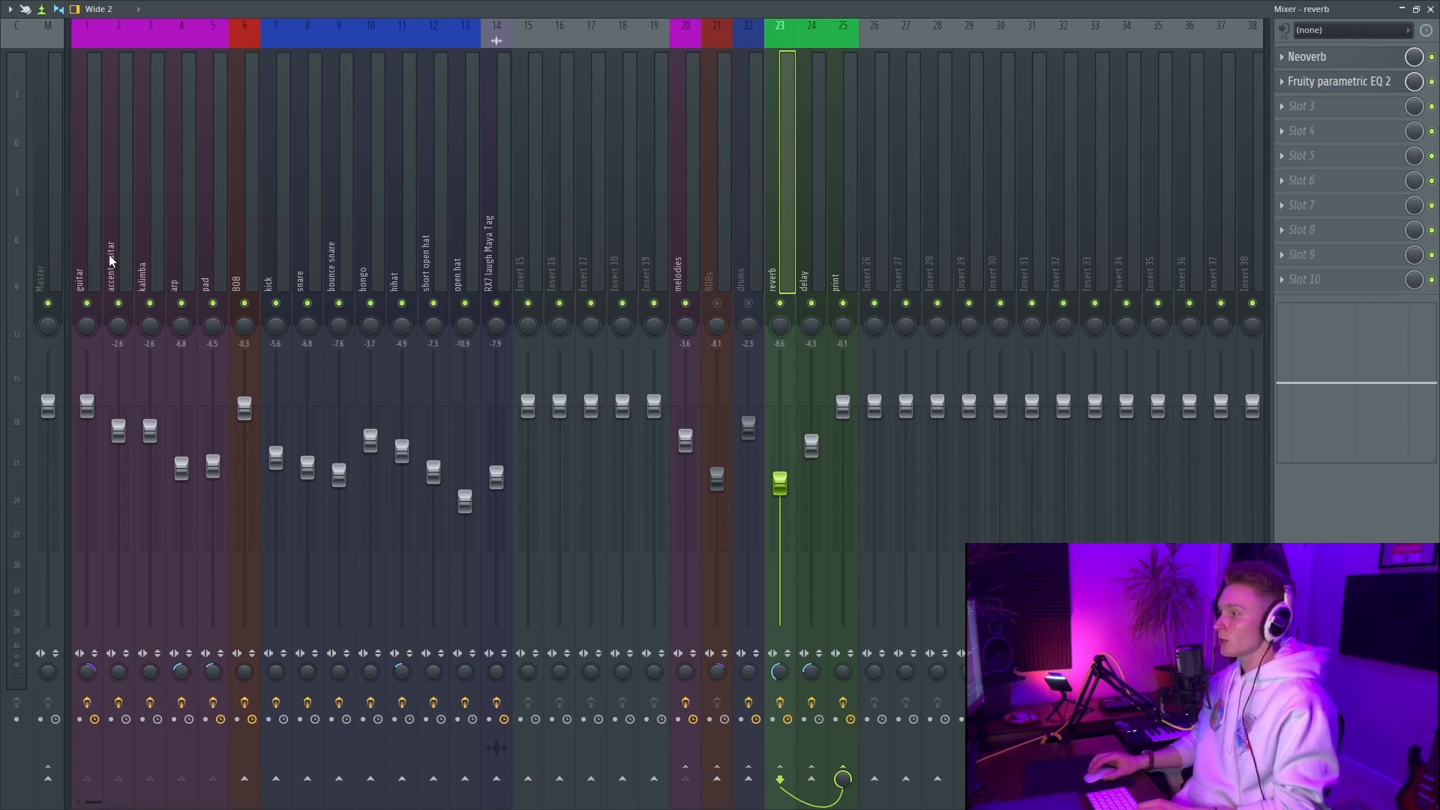
Check the guitar track's sends, and inspect the reverb track's Neoverb and Fruity parametric EQ 2
{"action": "left_click", "coordinate": [101, 260]}
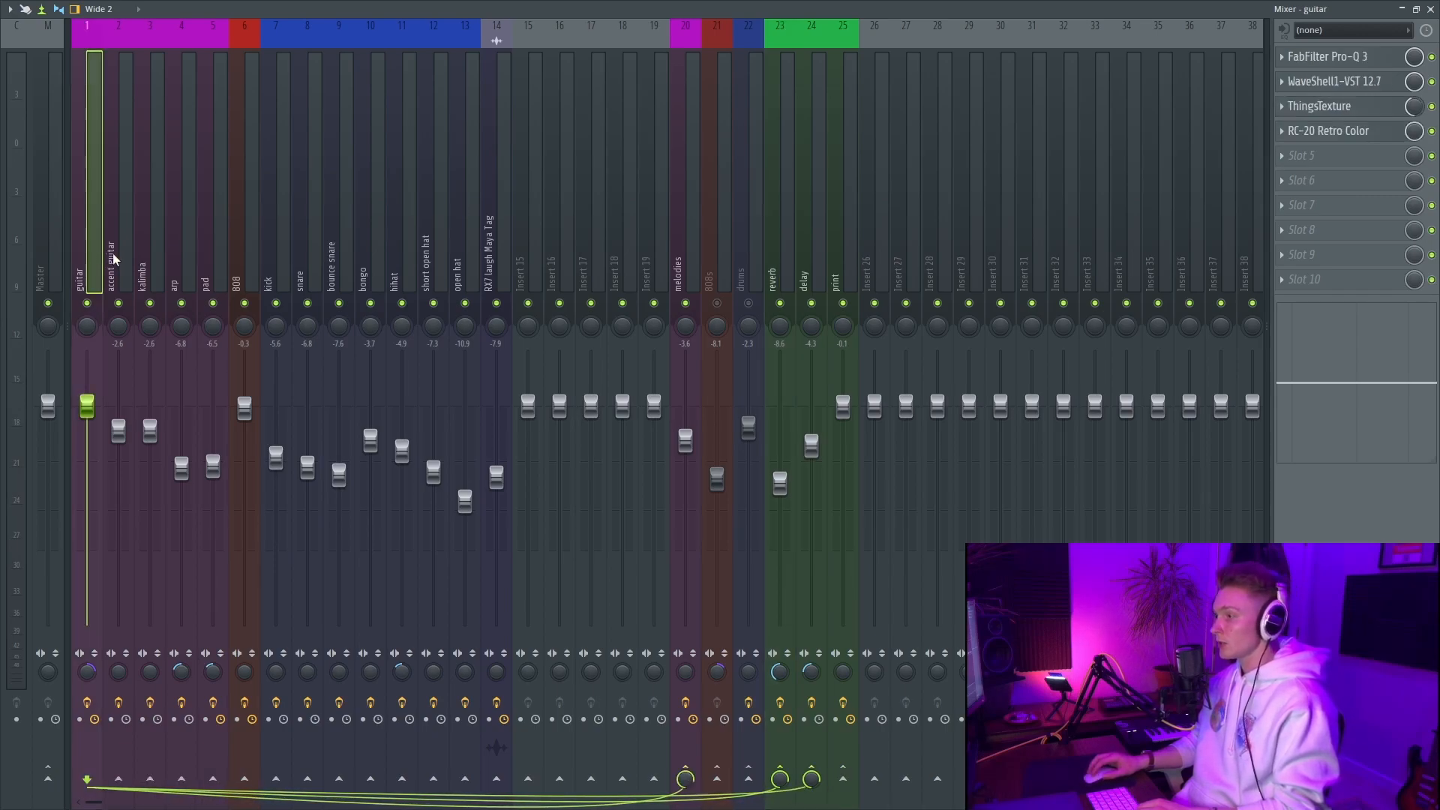
{"action": "left_click", "coordinate": [780, 238]}
{"action": "left_click", "coordinate": [1320, 57]}
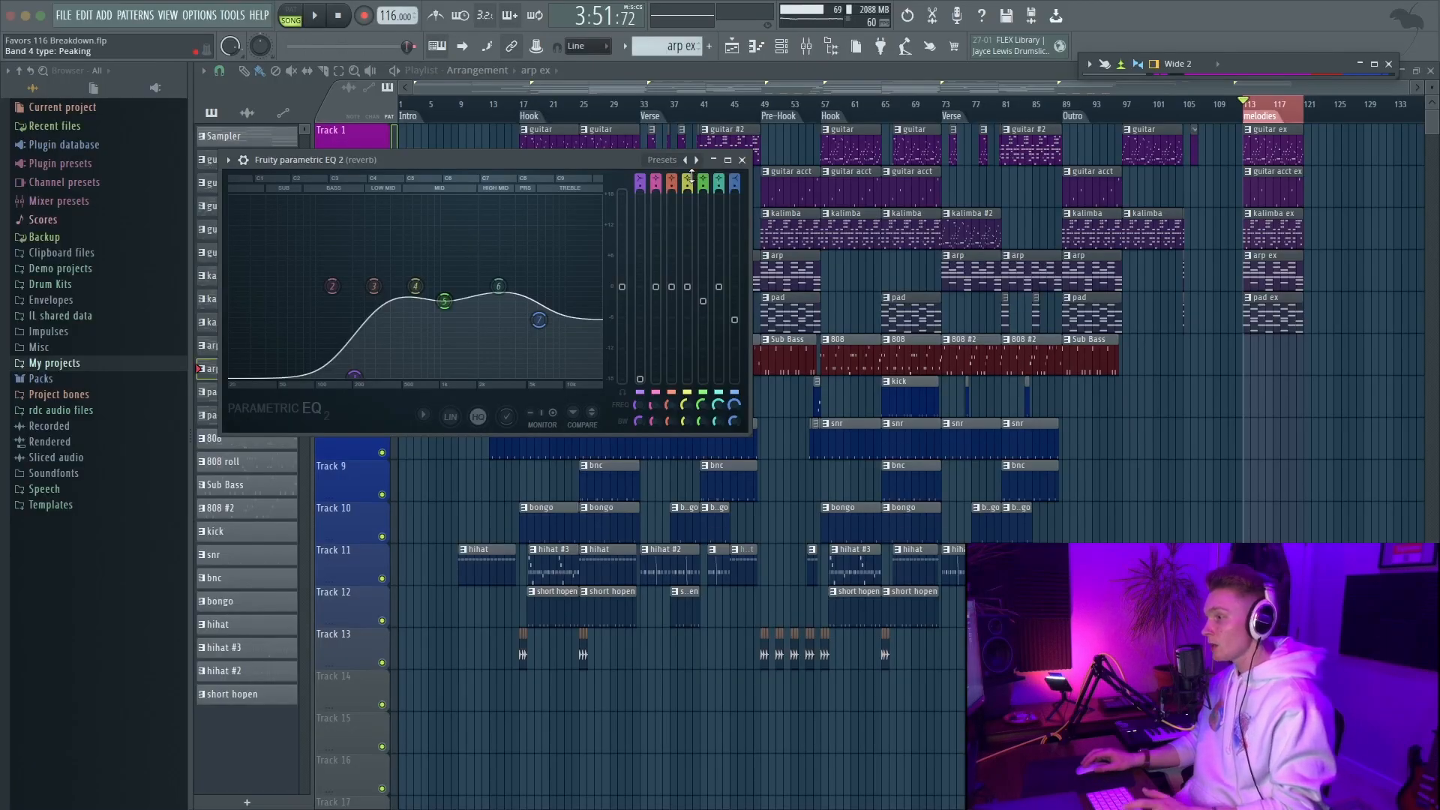
{"action": "left_click_drag", "start_coordinate": [614, 163], "coordinate": [635, 159]}
{"action": "left_click_drag", "start_coordinate": [767, 430], "coordinate": [1020, 616]}
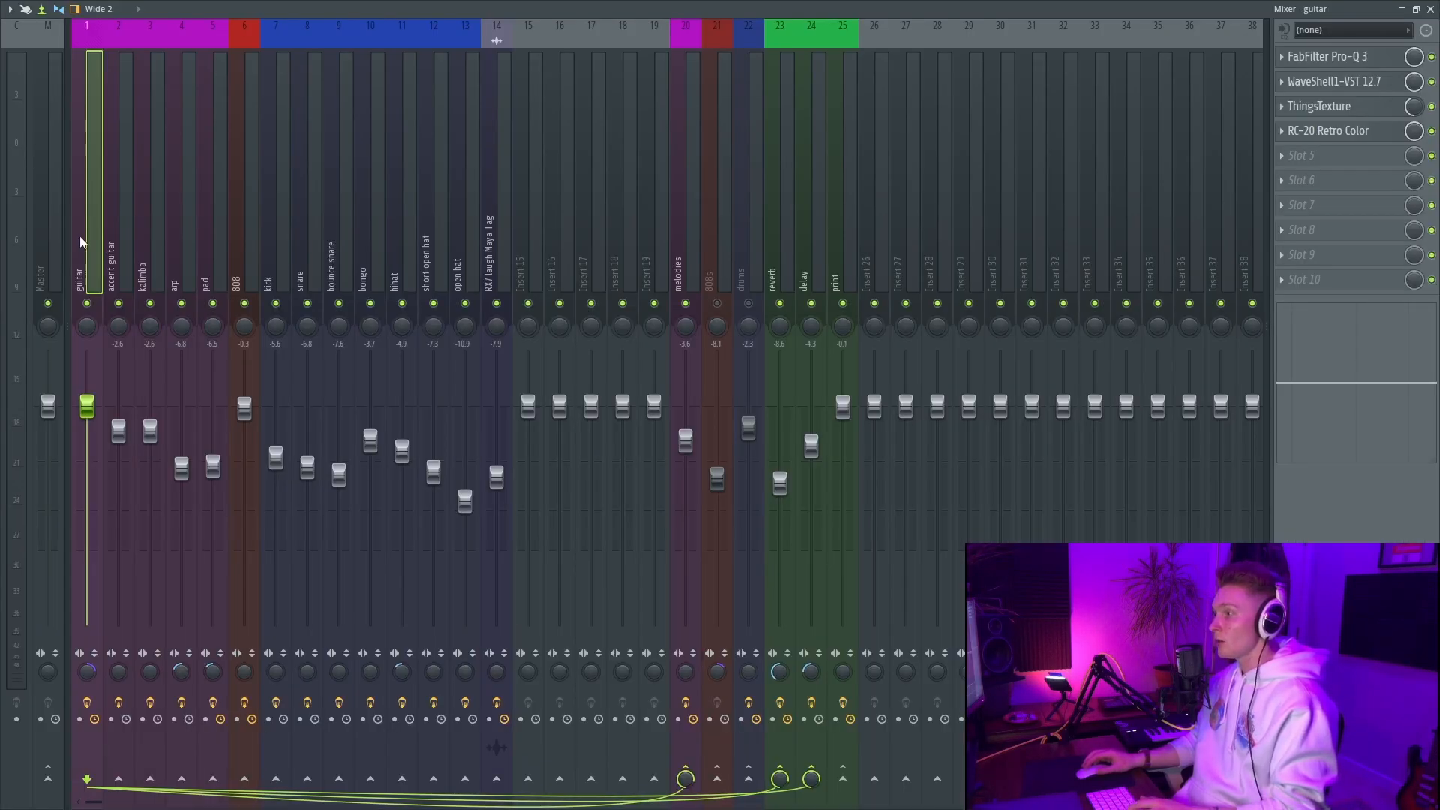
Inspect the delay track's effect chain, and toggle solo on the reverb track
{"action": "left_click", "coordinate": [136, 247]}
{"action": "left_click", "coordinate": [816, 266]}
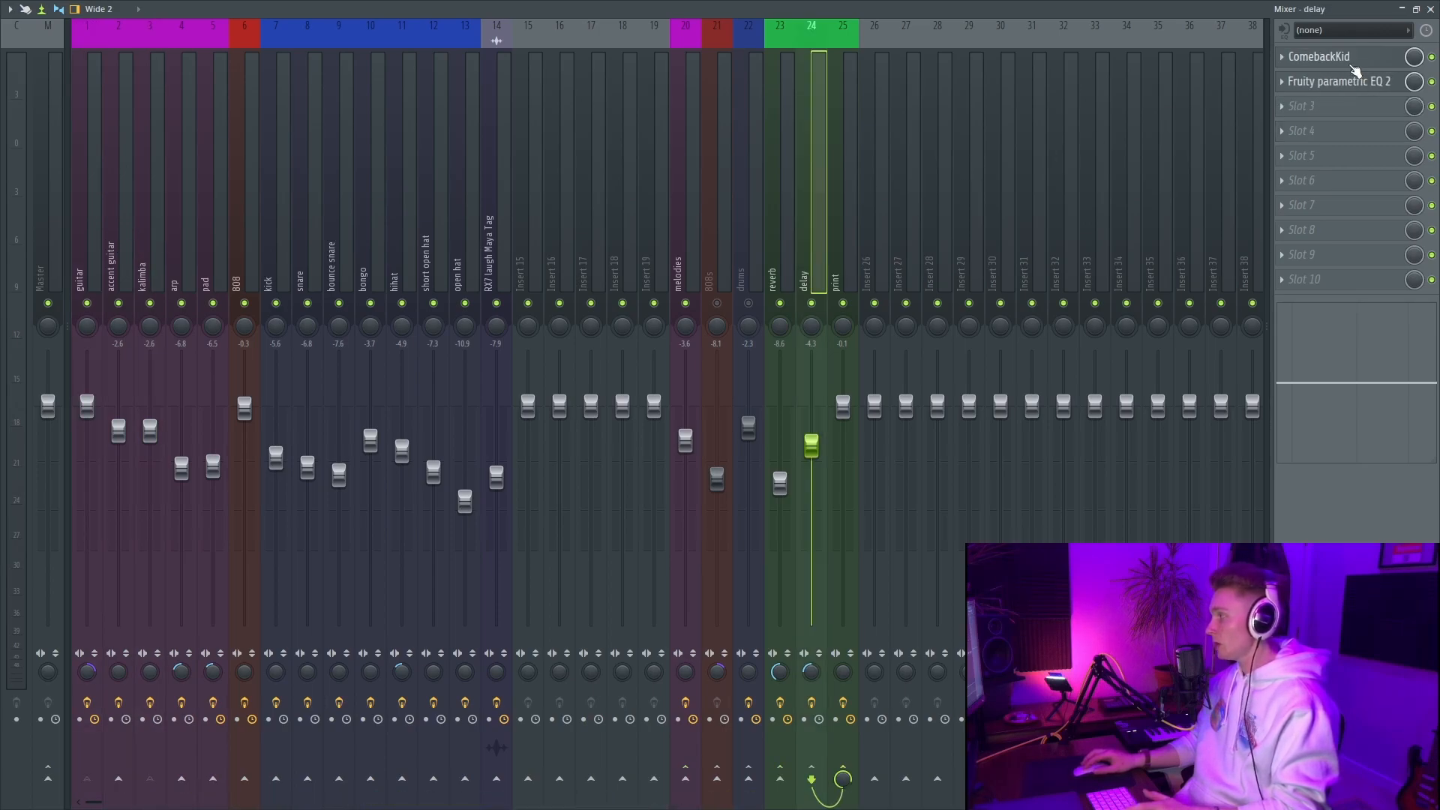
{"action": "left_click", "coordinate": [1342, 109]}
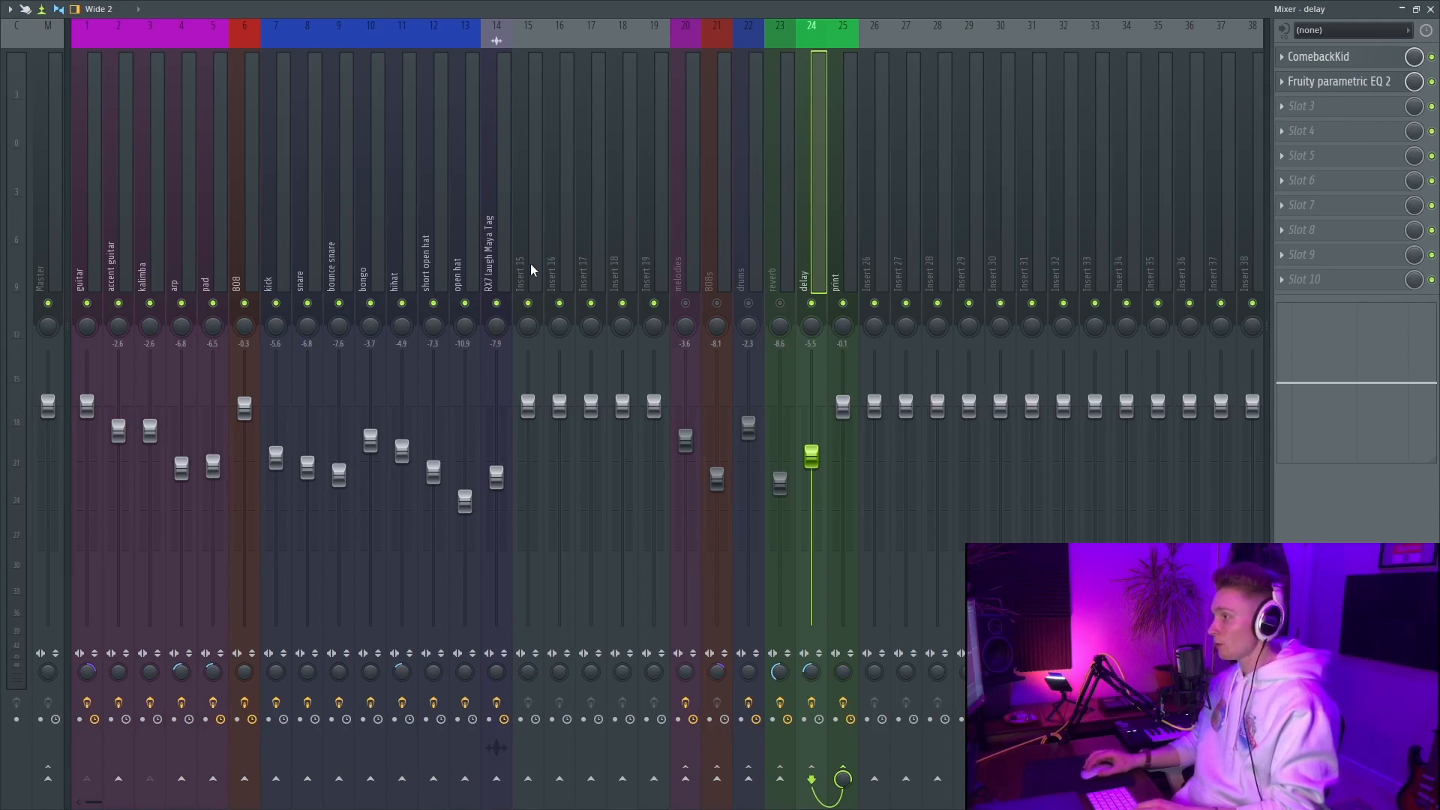
{"action": "right_click", "coordinate": [780, 303]}
{"action": "right_click", "coordinate": [780, 303]}
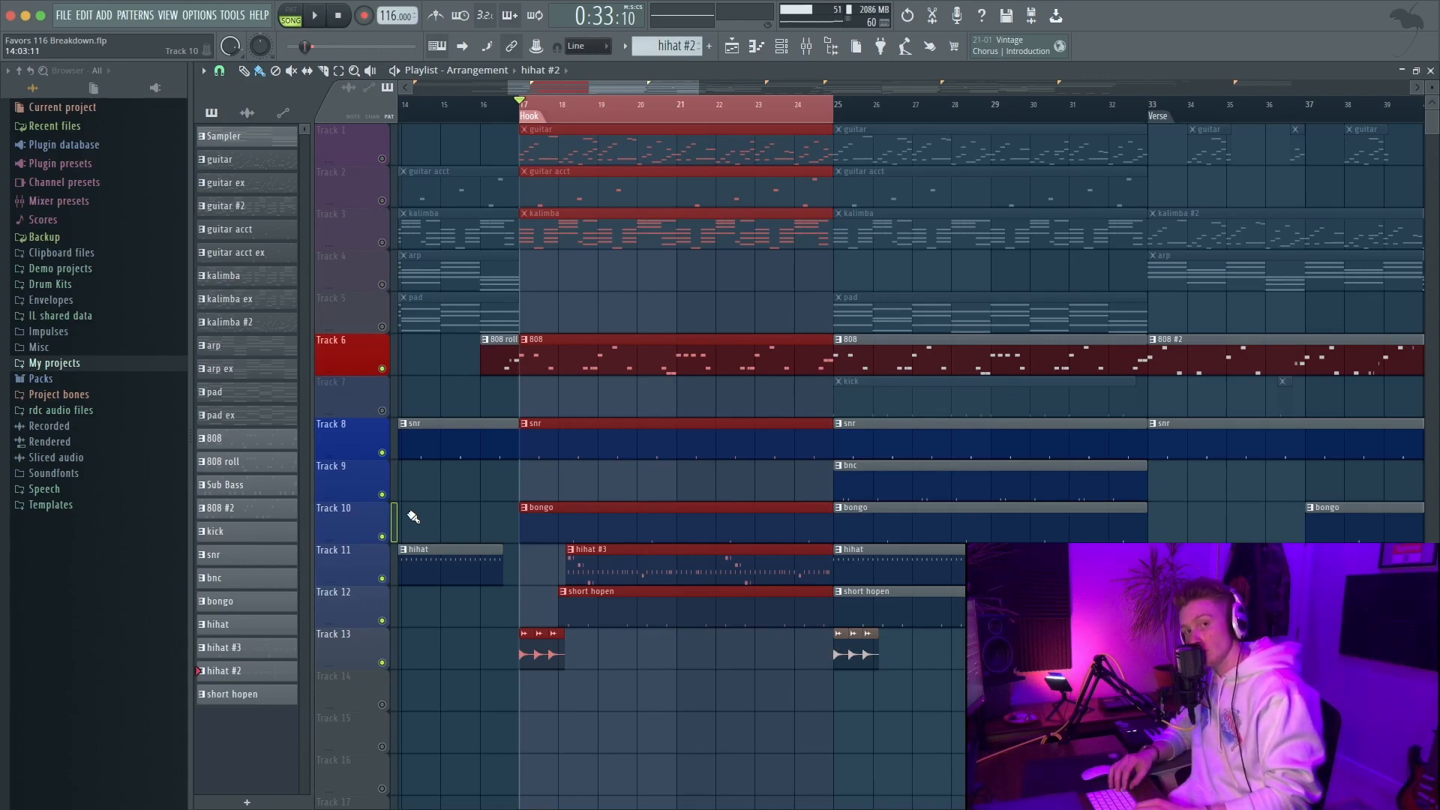
Play the hook from bar 17 to 25 with the melody tracks muted to hear the drums and 808
{"action": "key", "text": "space"}
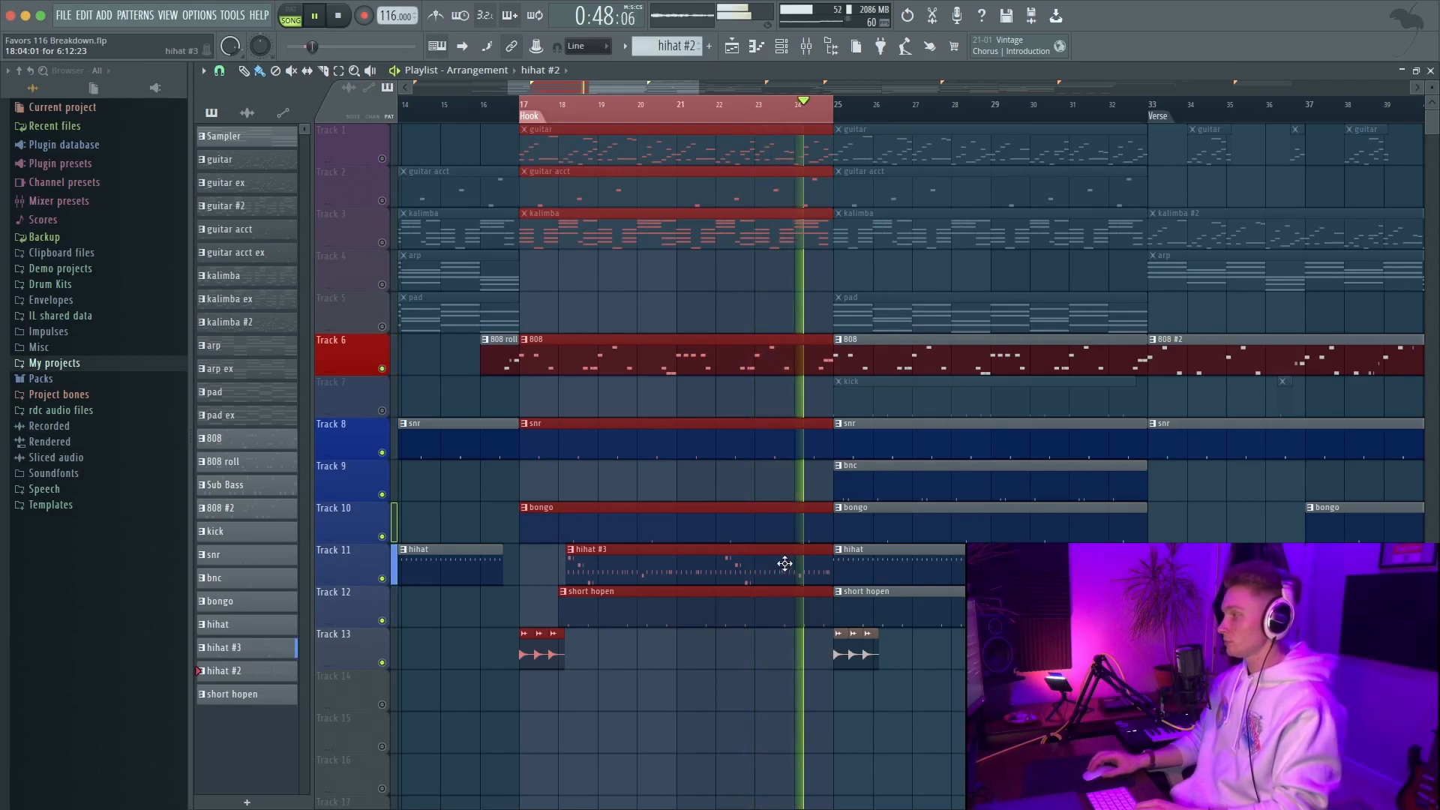
{"action": "key", "text": "space"}
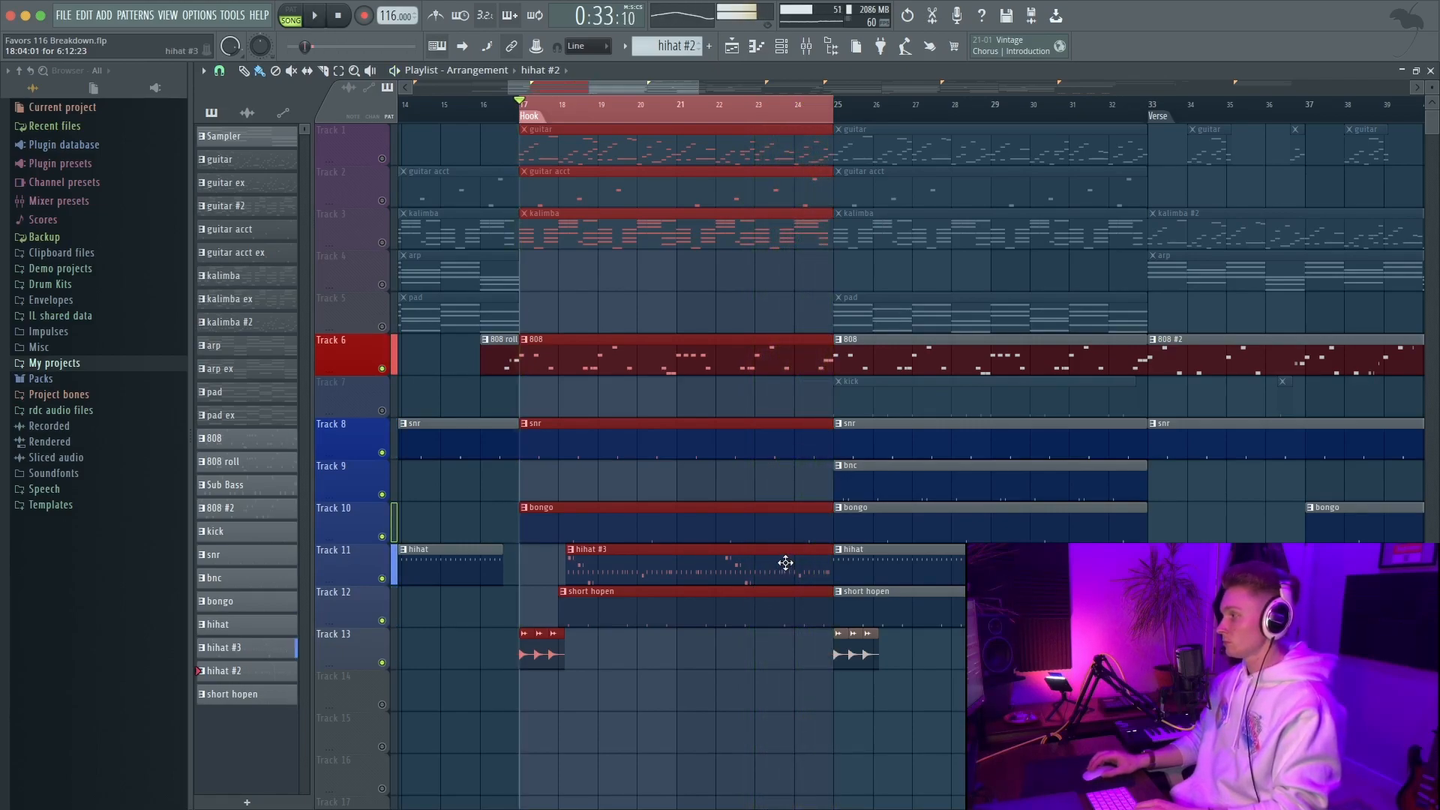
Open the hook's 808 pattern in the piano roll and play it with its notes in view
{"action": "double_click", "coordinate": [605, 372]}
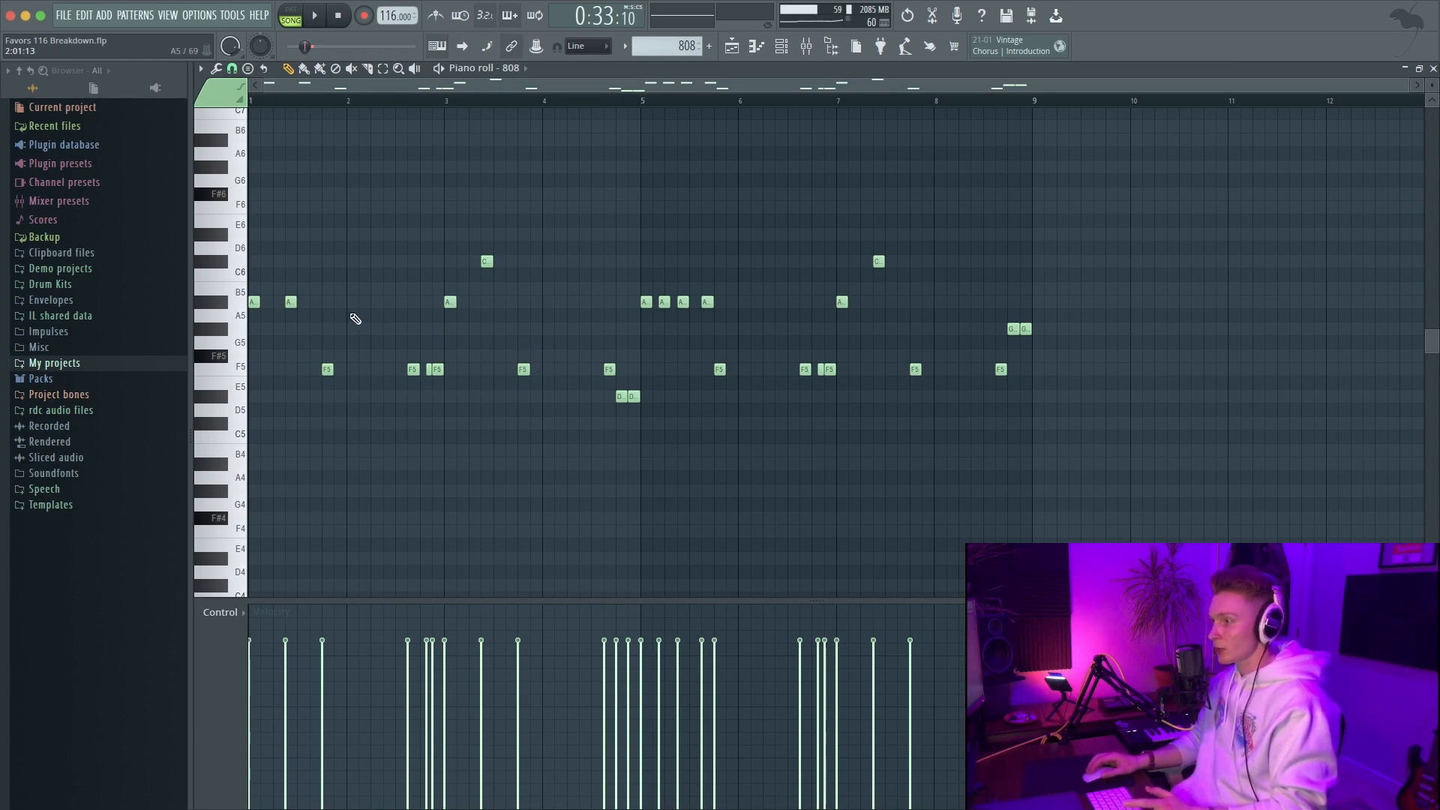
{"action": "key", "text": "space"}
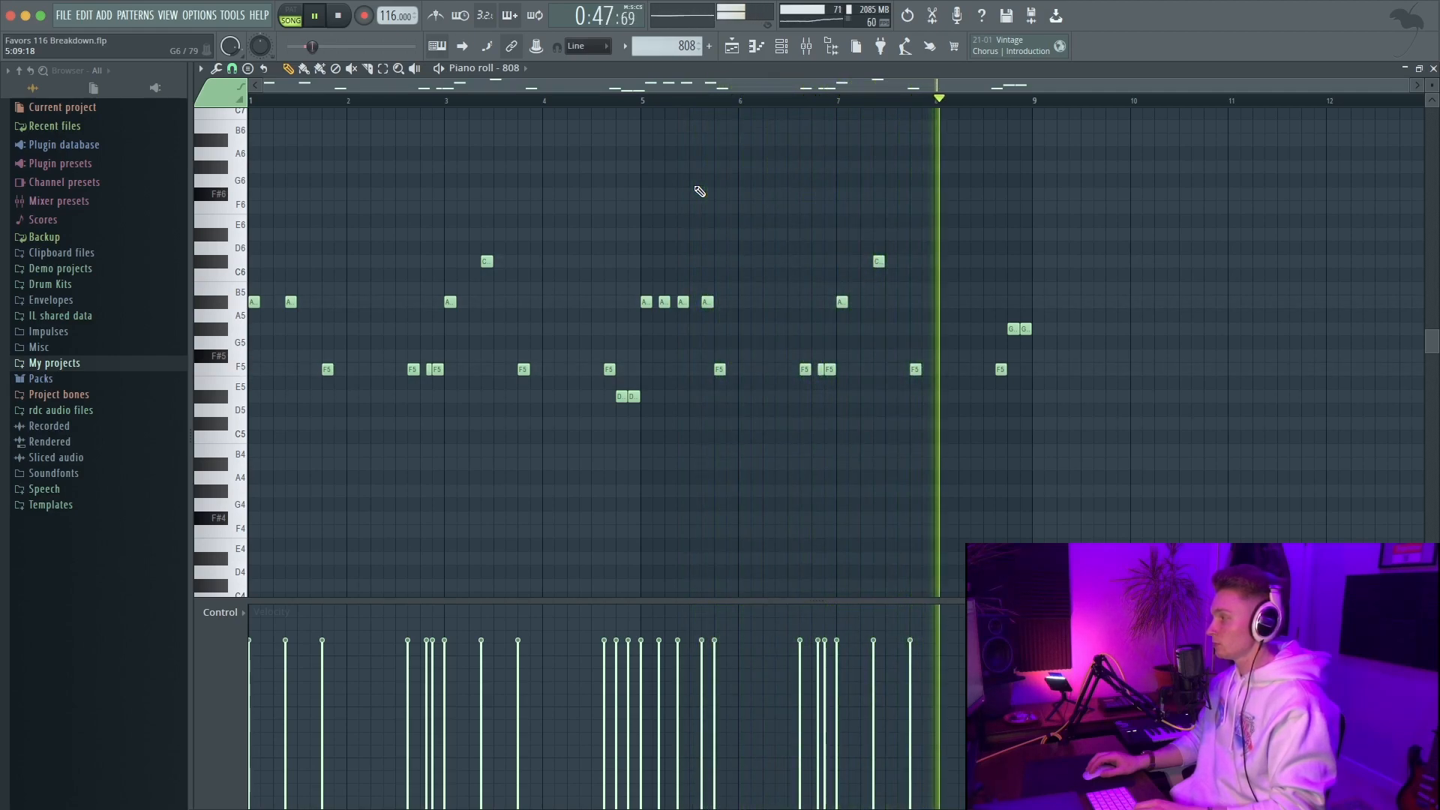
{"action": "key", "text": "space"}
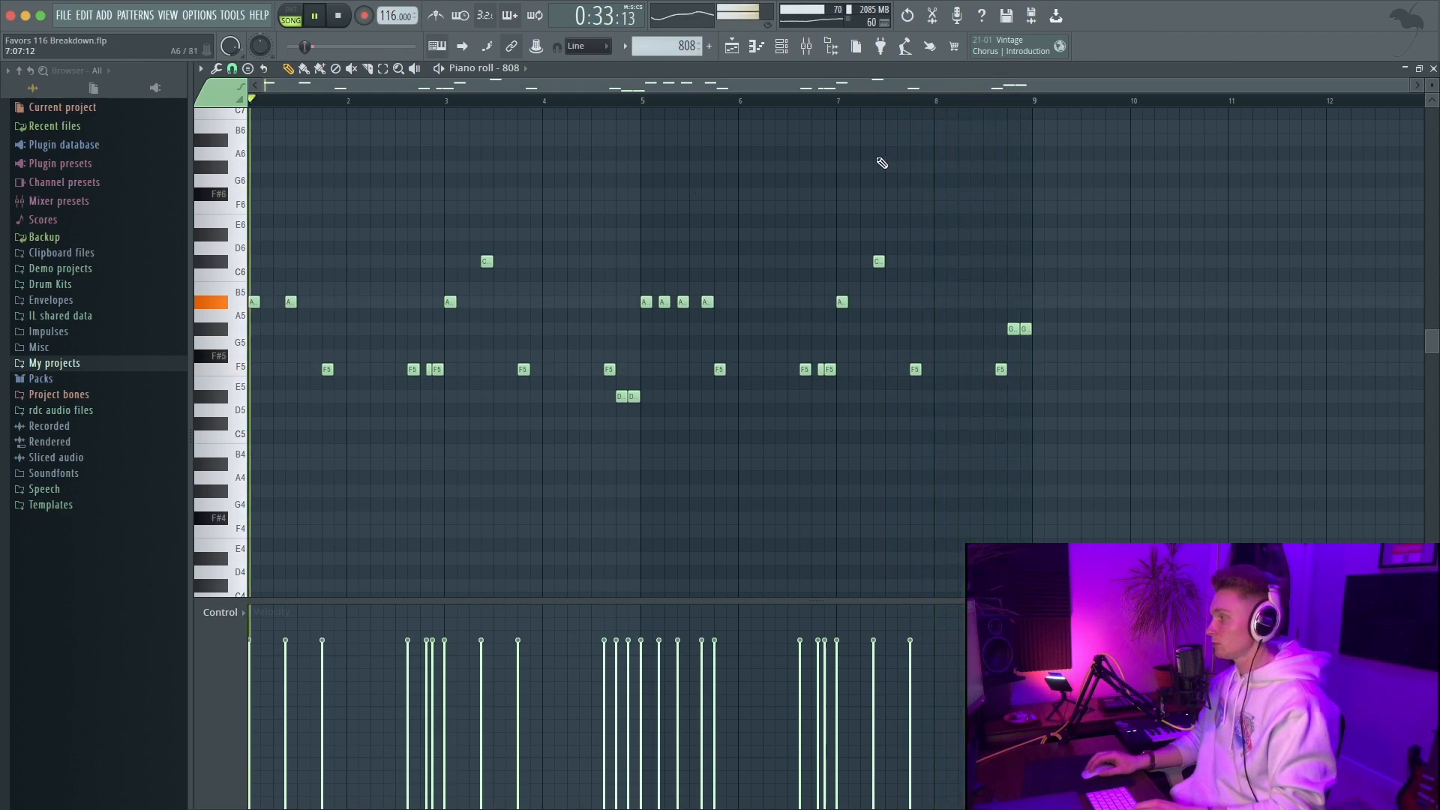
Return to the playlist and open the second hook half's kick pattern to examine its notes
{"action": "key", "text": "F5"}
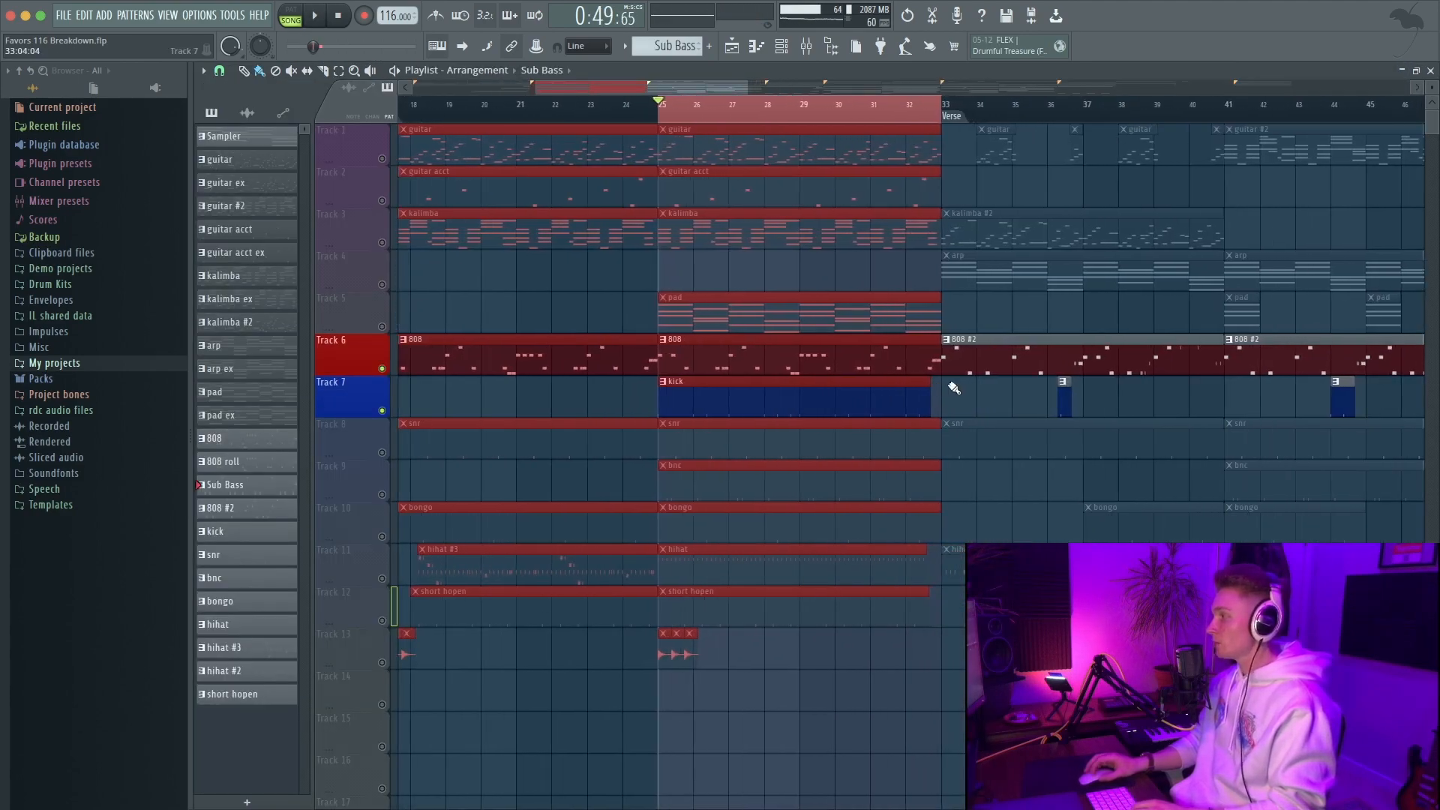
{"action": "double_click", "coordinate": [683, 409]}
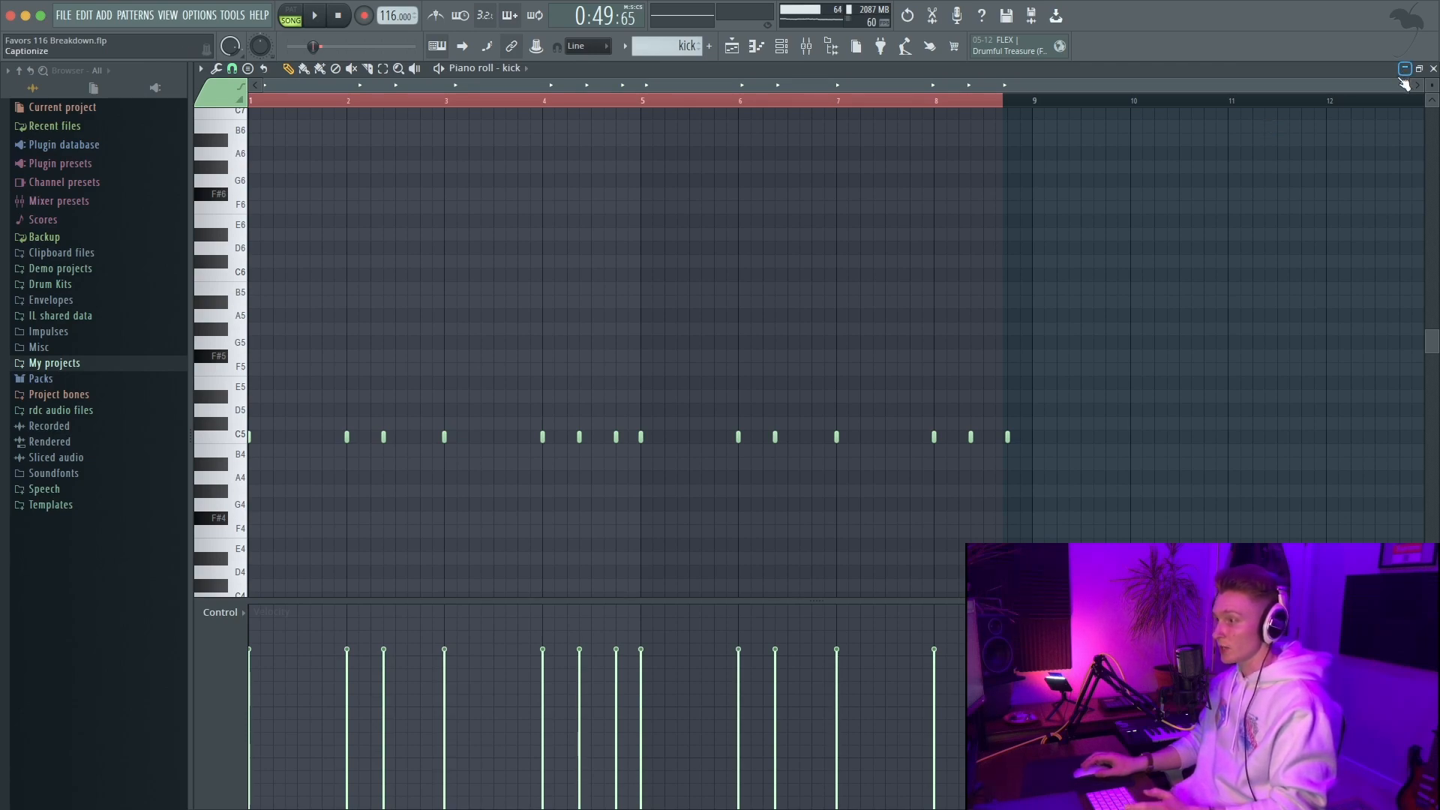
Play the kick pattern in the piano roll, highlight its two kicks in bar 2, and return to the playlist
{"action": "key", "text": "space"}
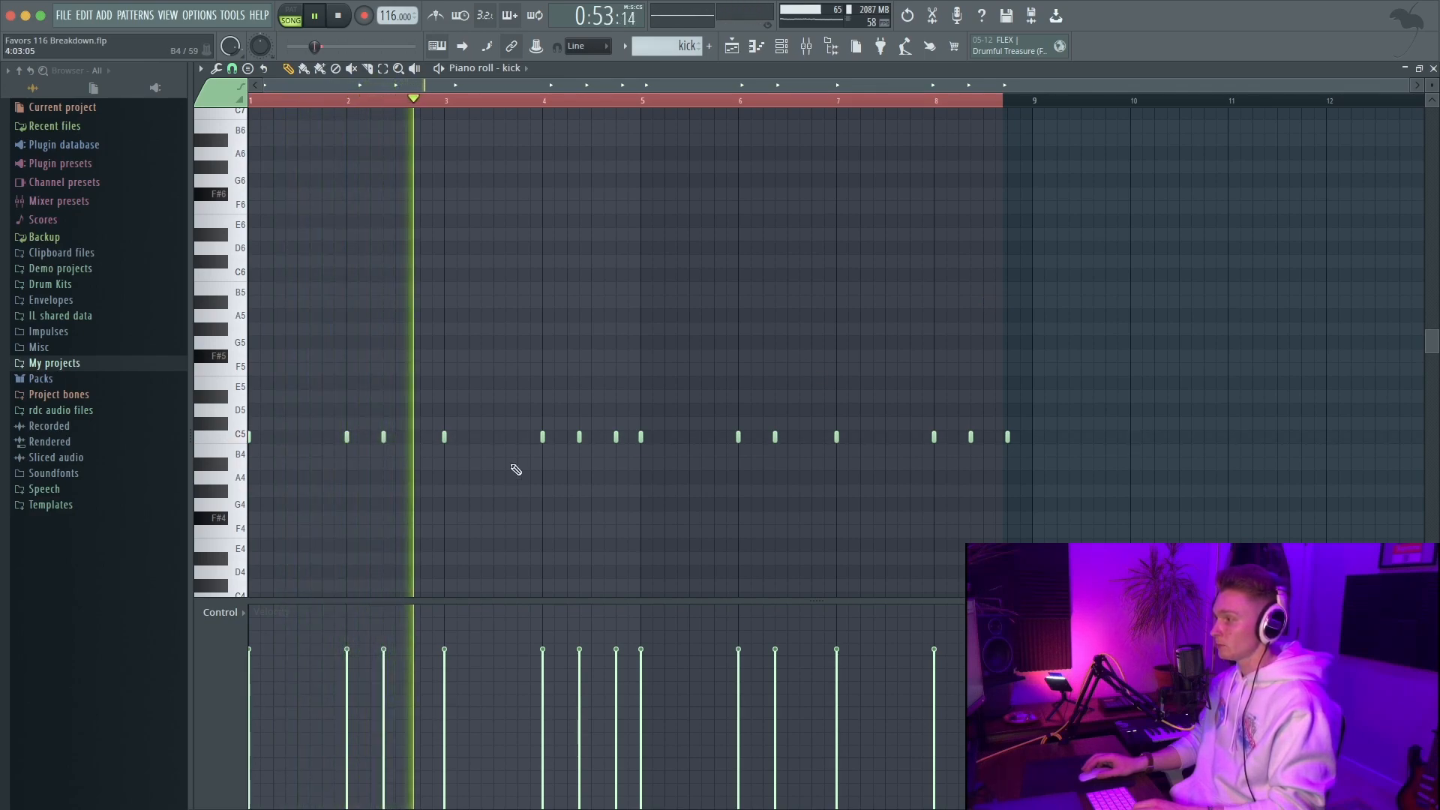
{"action": "left_click_drag", "start_coordinate": [332, 409], "coordinate": [418, 469]}
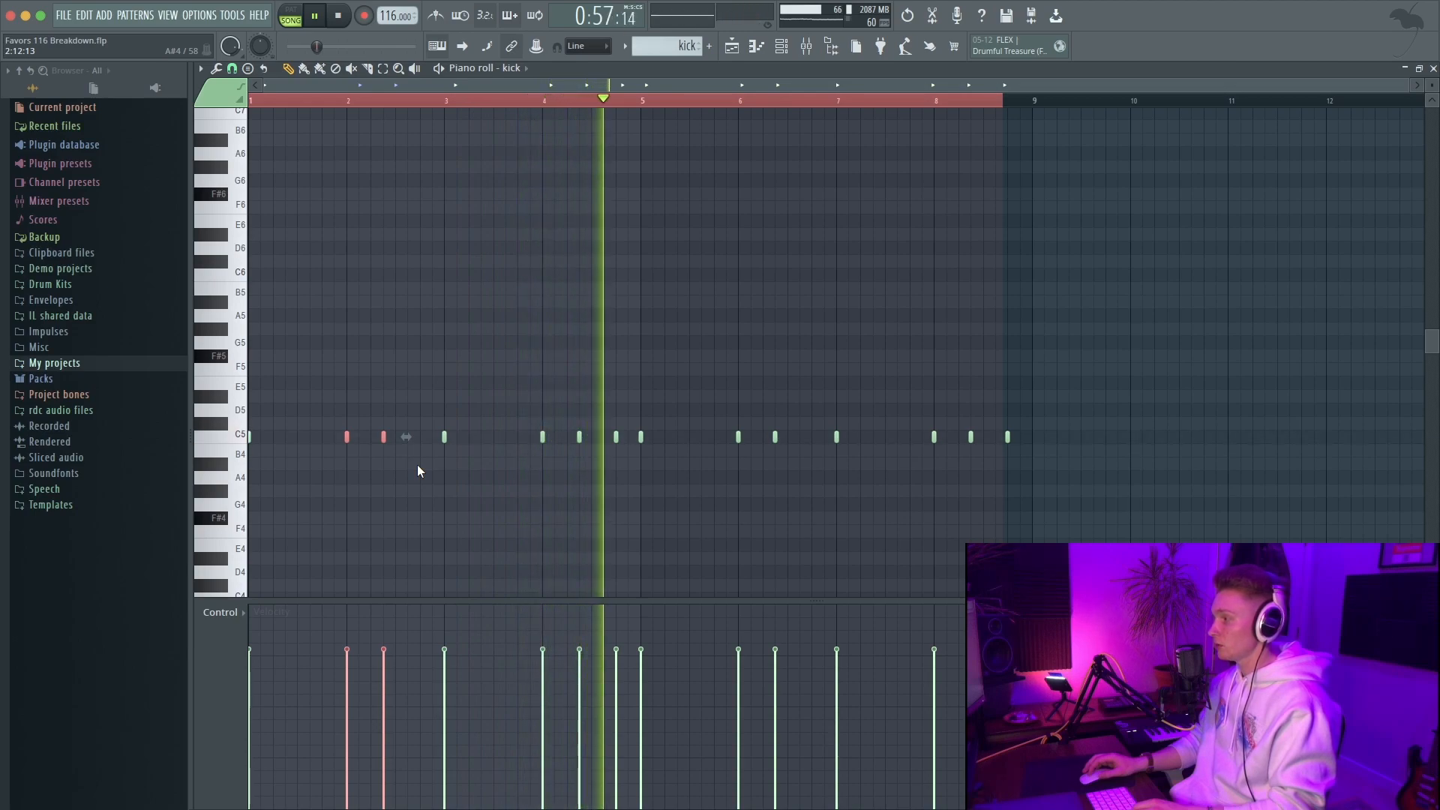
{"action": "left_click", "coordinate": [418, 393], "text": "super"}
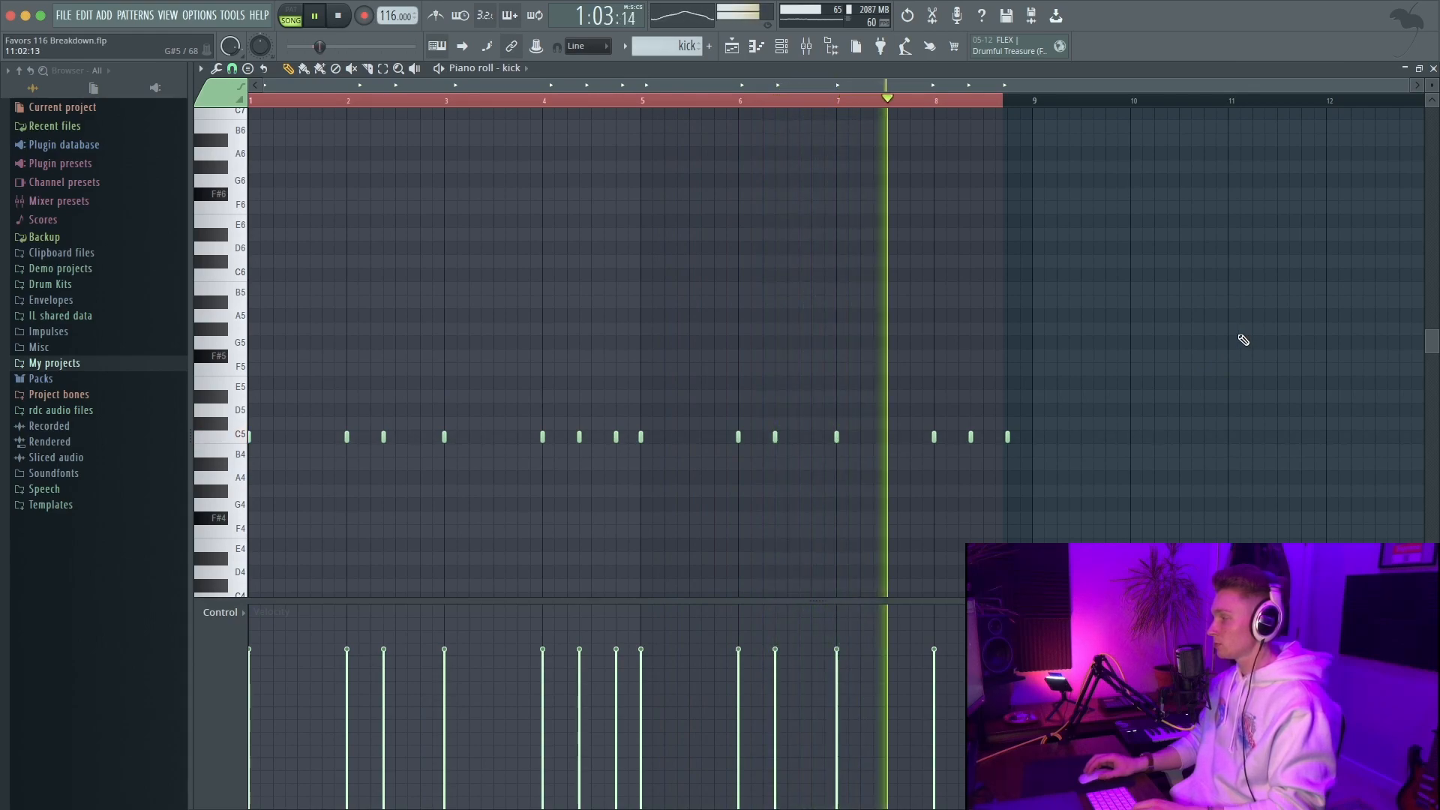
{"action": "key", "text": "space"}
{"action": "left_click", "coordinate": [1434, 67]}
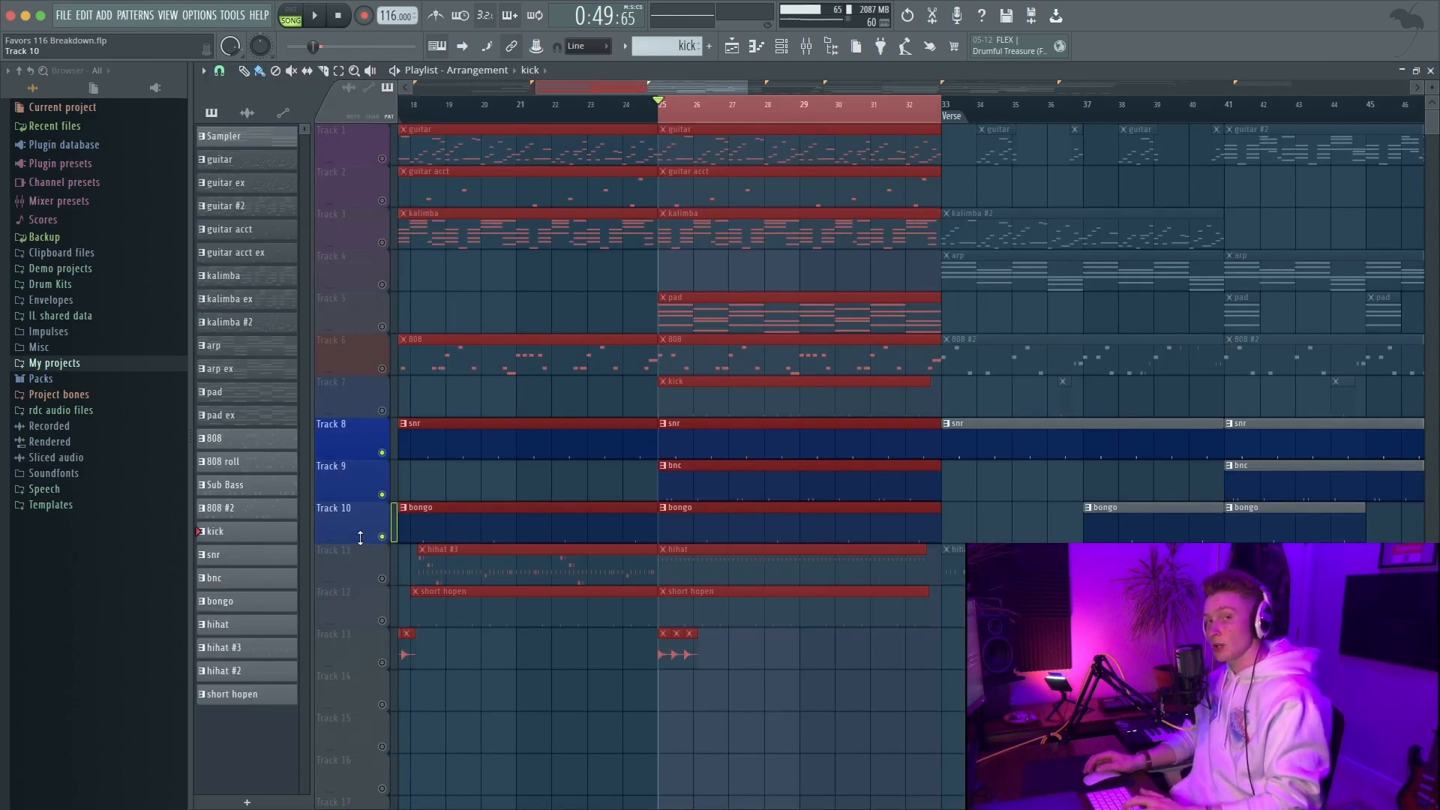
Open the second hook half's snare pattern to examine its notes, and close it again
{"action": "left_click", "coordinate": [706, 456]}
{"action": "double_click", "coordinate": [706, 456]}
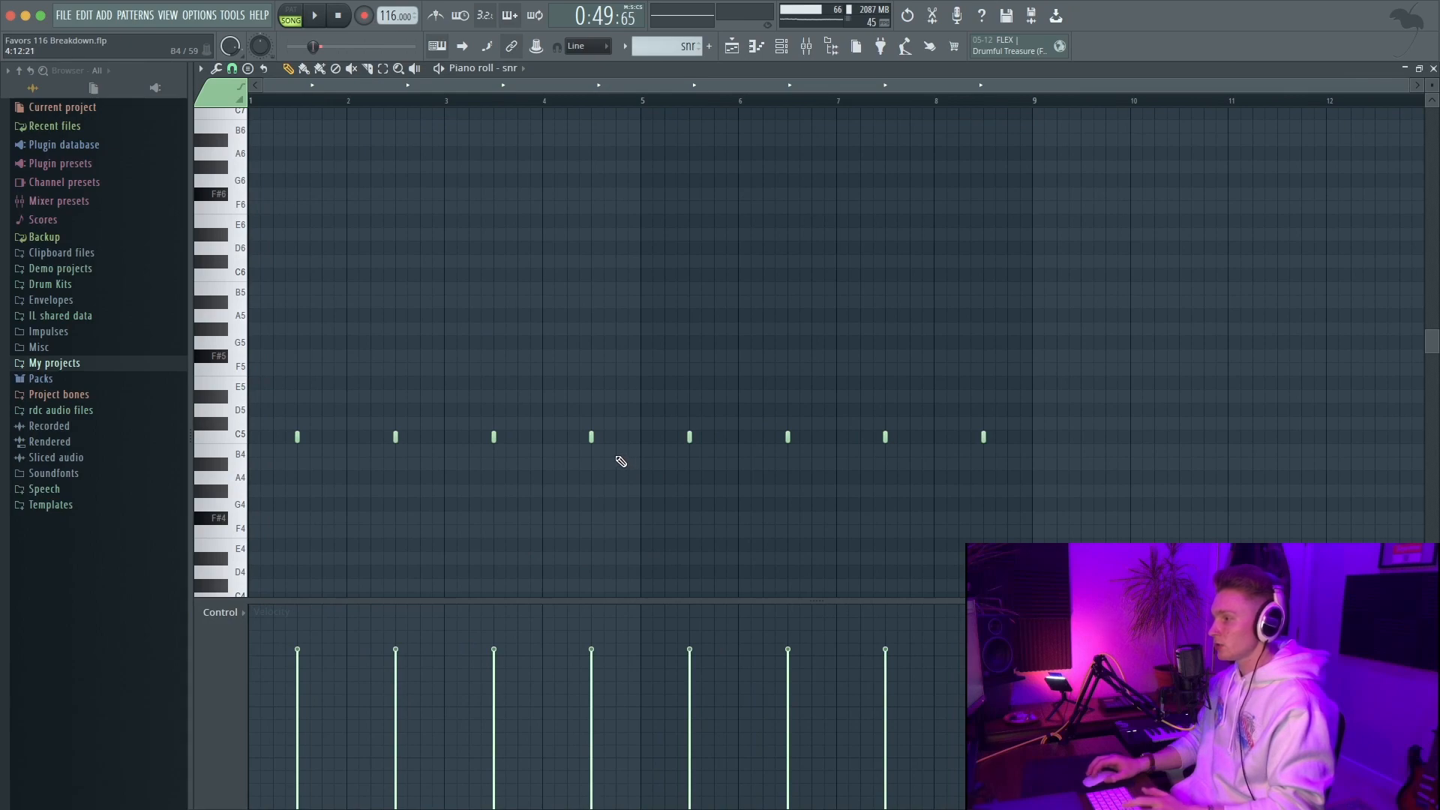
{"action": "left_click", "coordinate": [1433, 67]}
Open the second hook half's bnc pattern, play it with its notes in view, and return to the playlist
{"action": "double_click", "coordinate": [760, 469]}
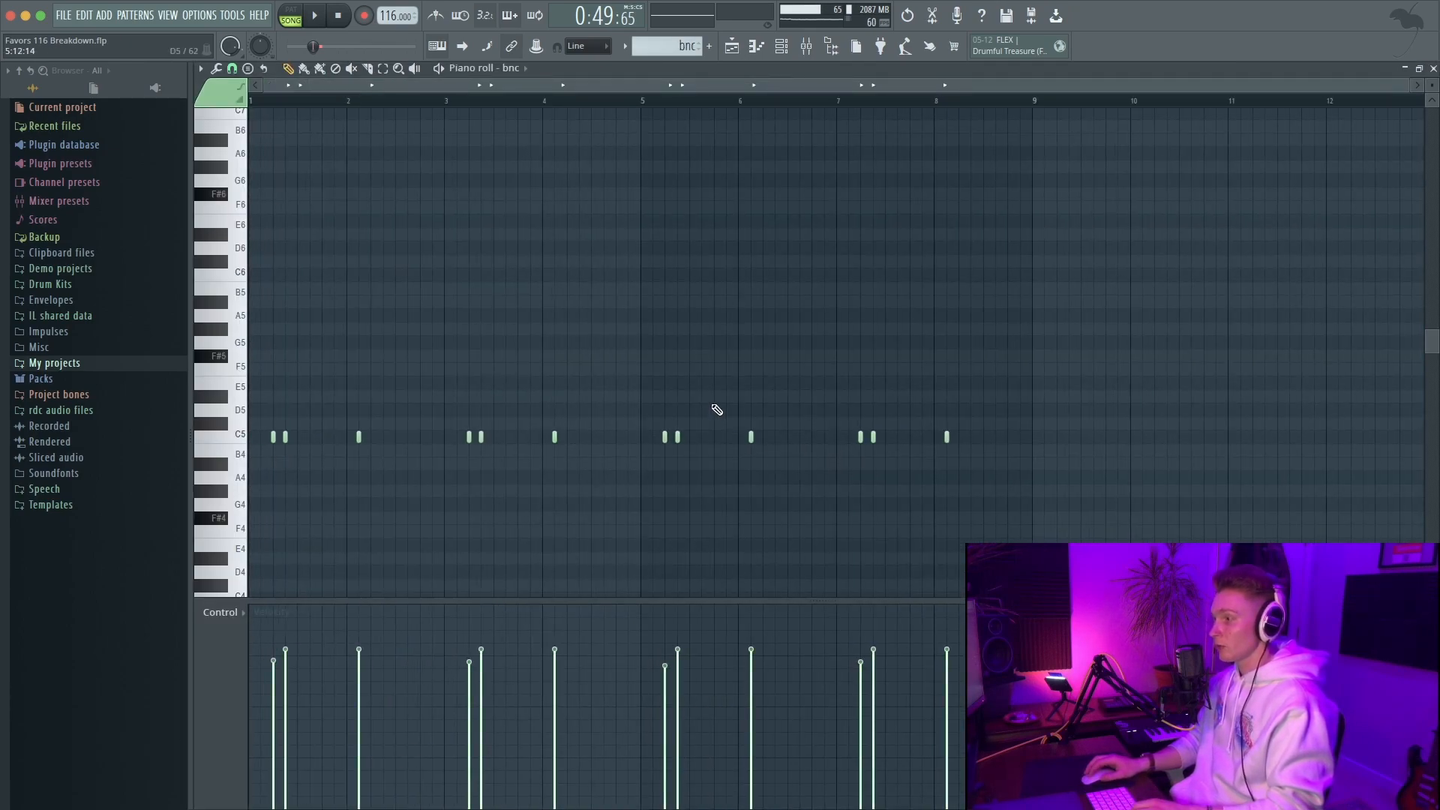
{"action": "key", "text": "space"}
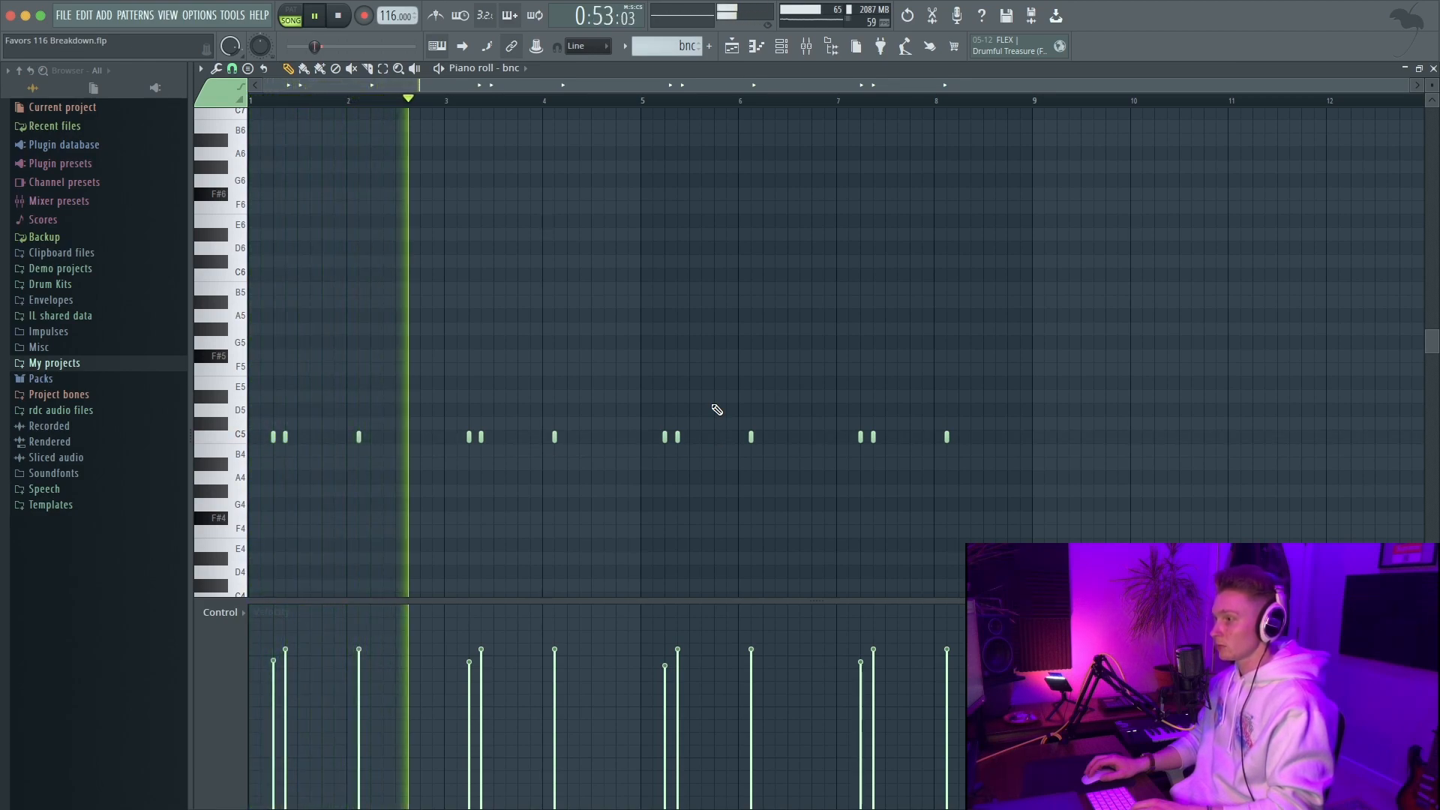
{"action": "left_click", "coordinate": [1433, 69]}
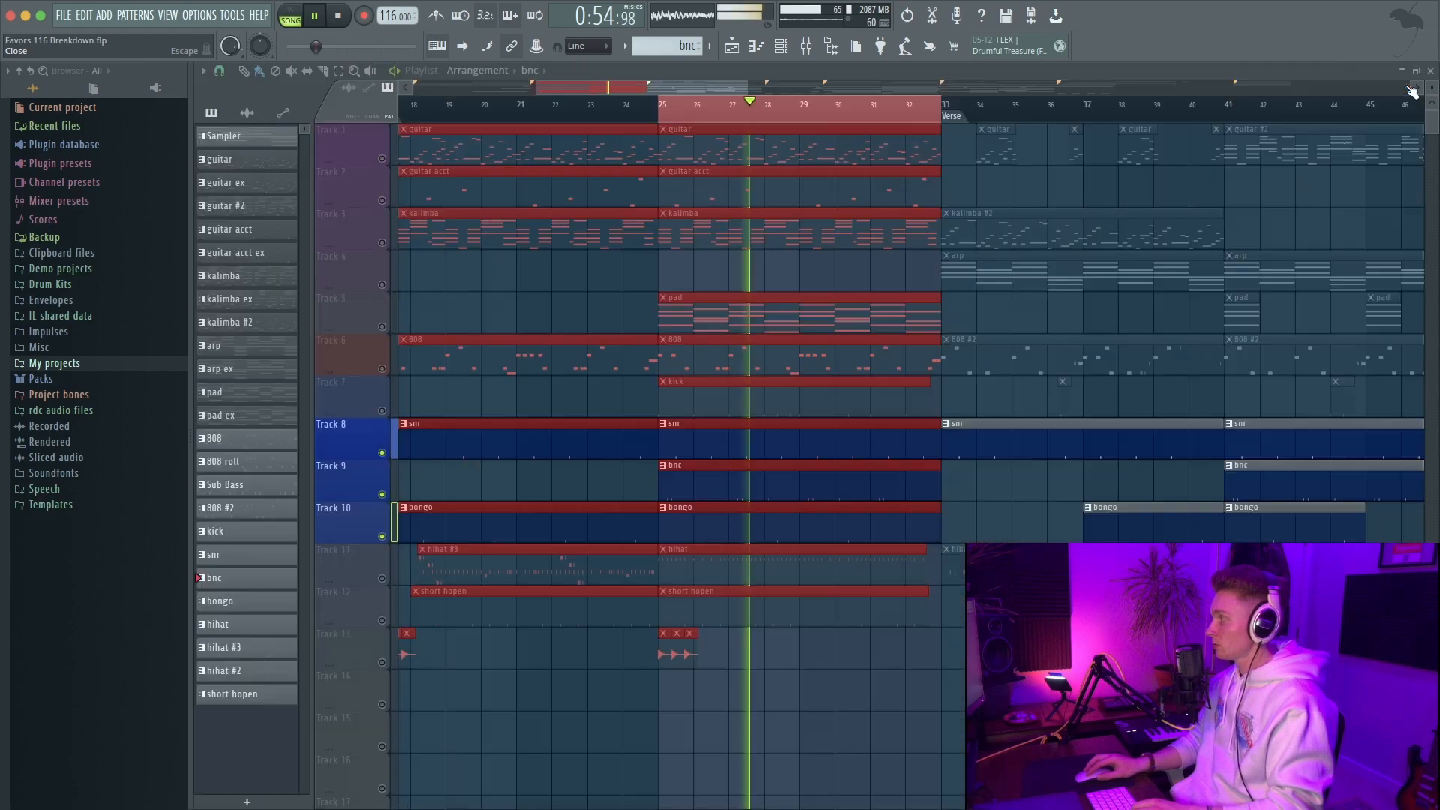
Open the second hook half's bongo pattern, examine its notes up close with the first one selected, and return to the playlist
{"action": "double_click", "coordinate": [814, 518]}
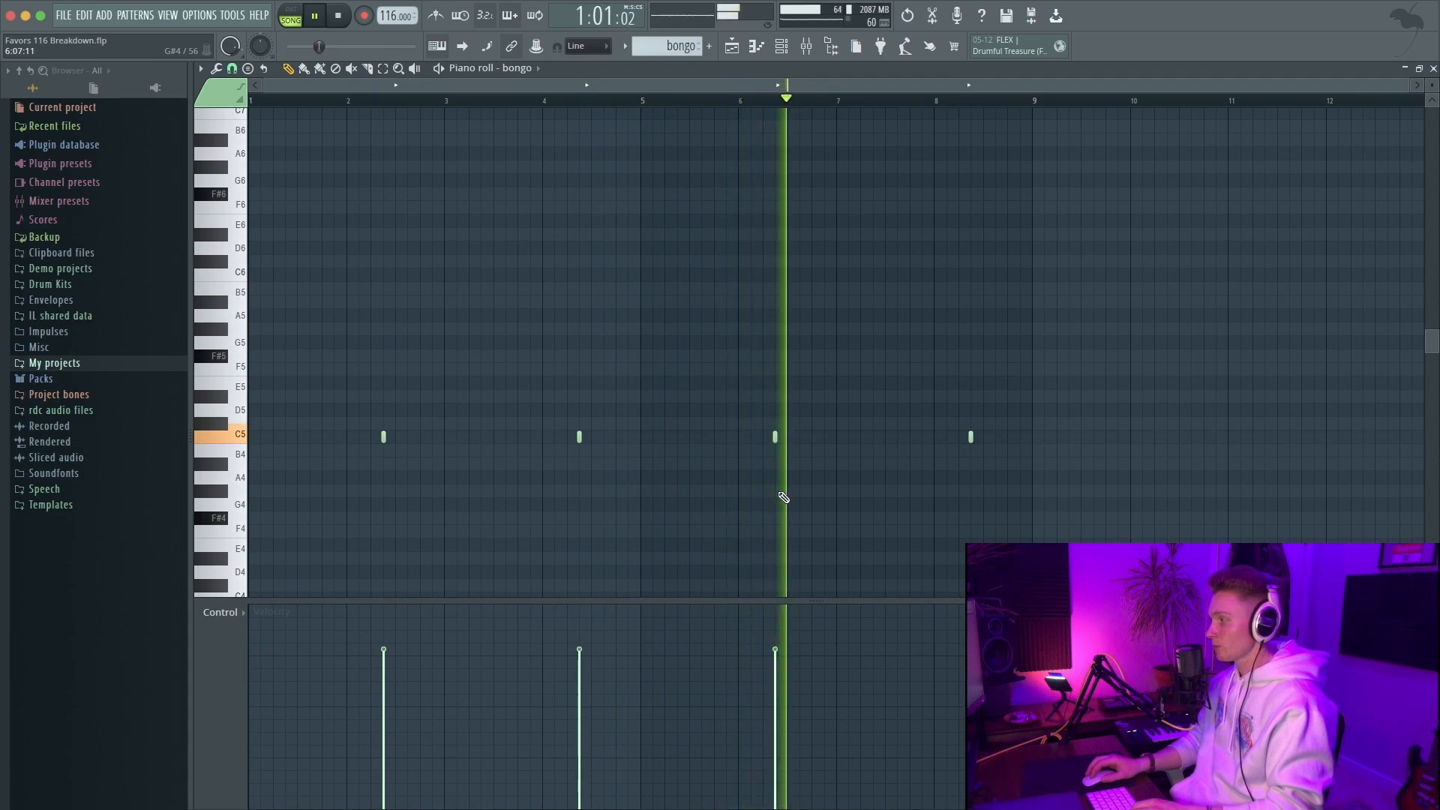
{"action": "key", "text": "space"}
{"action": "scroll", "coordinate": [382, 412], "scroll_direction": "up", "scroll_amount": 3, "text": "ctrl"}
{"action": "left_click_drag", "start_coordinate": [418, 410], "coordinate": [249, 507], "text": "ctrl"}
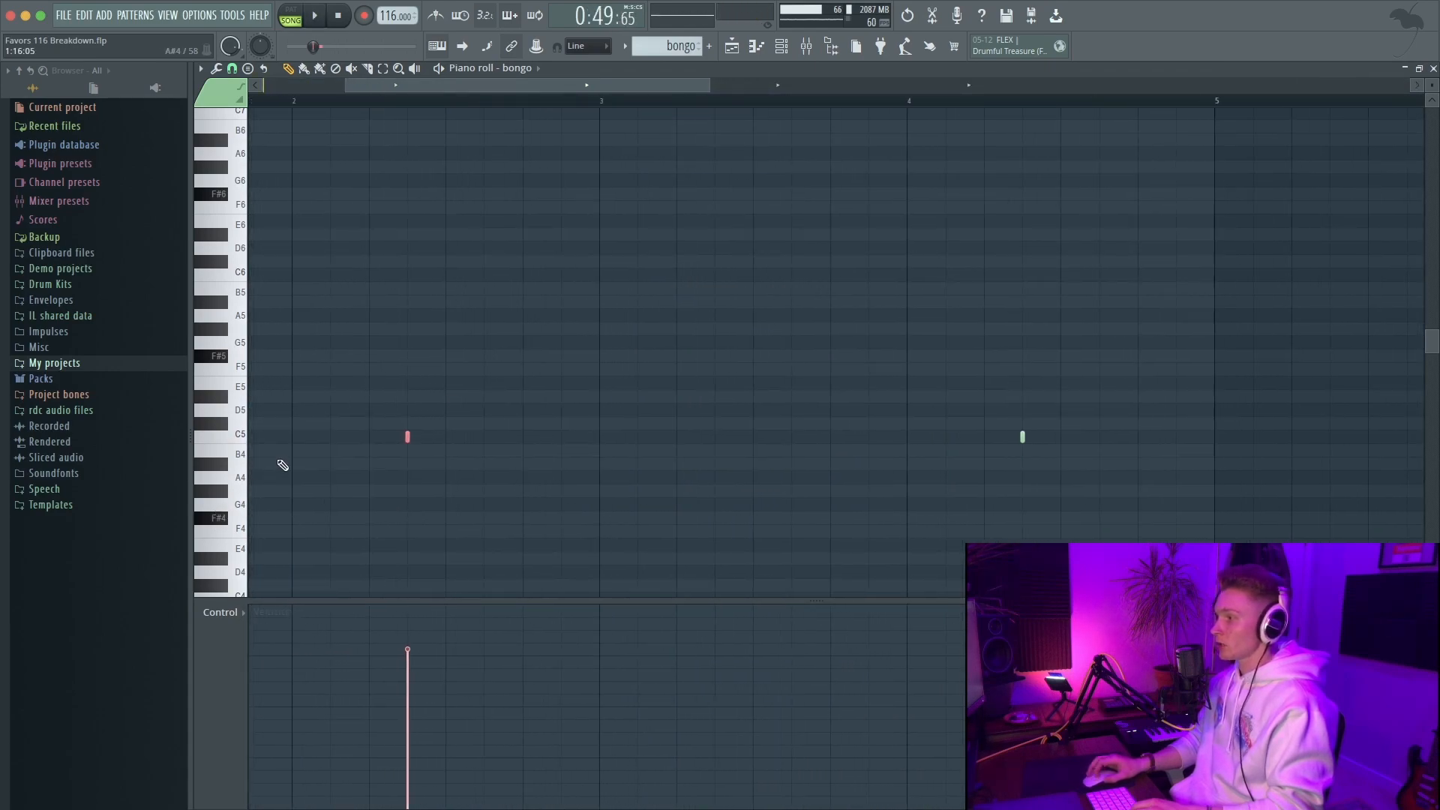
{"action": "scroll", "coordinate": [284, 461], "scroll_direction": "down", "scroll_amount": 3, "text": "ctrl"}
{"action": "scroll", "coordinate": [282, 431], "scroll_direction": "left", "scroll_amount": 2}
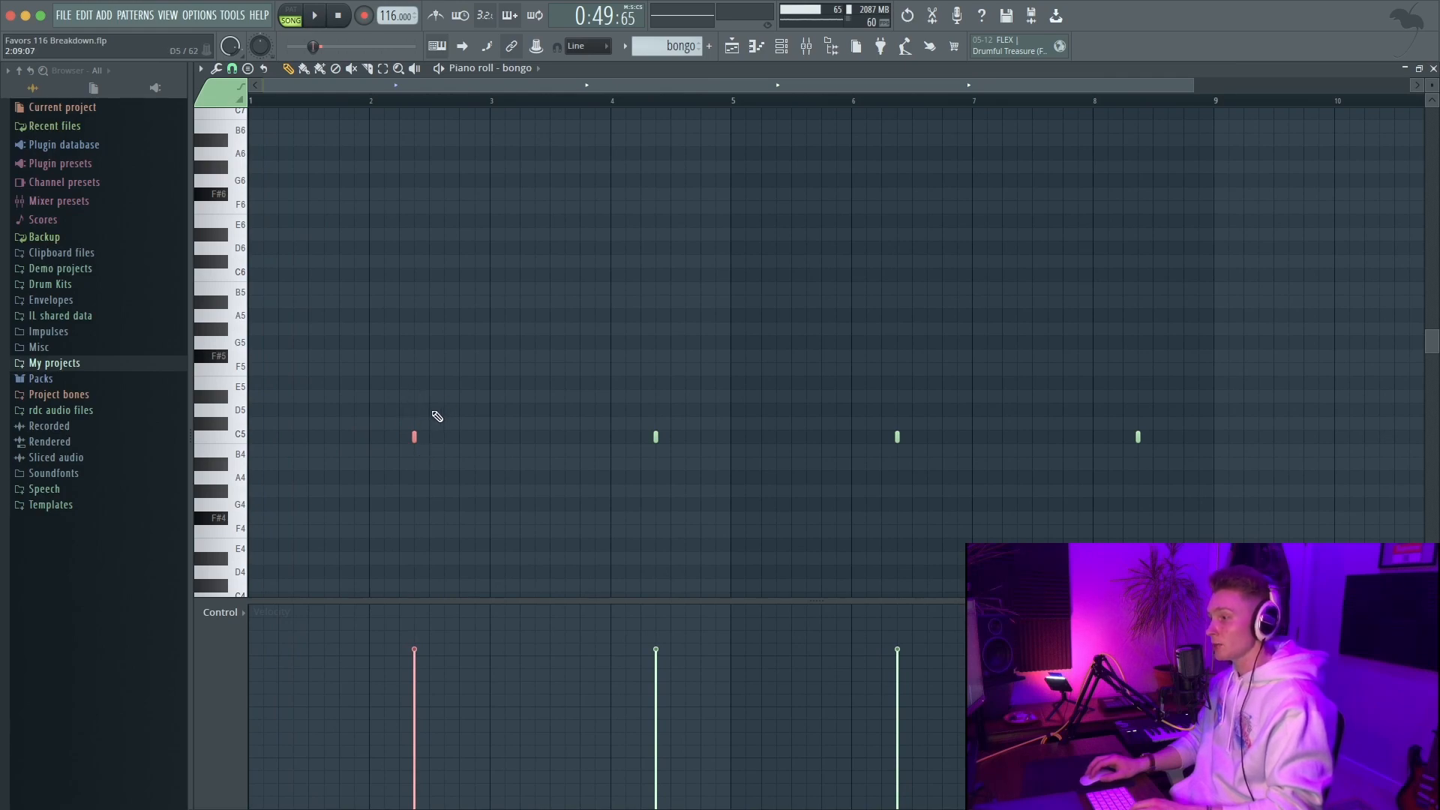
{"action": "scroll", "coordinate": [441, 416], "scroll_direction": "down", "scroll_amount": 1, "text": "ctrl"}
{"action": "left_click", "coordinate": [1311, 181], "text": "ctrl"}
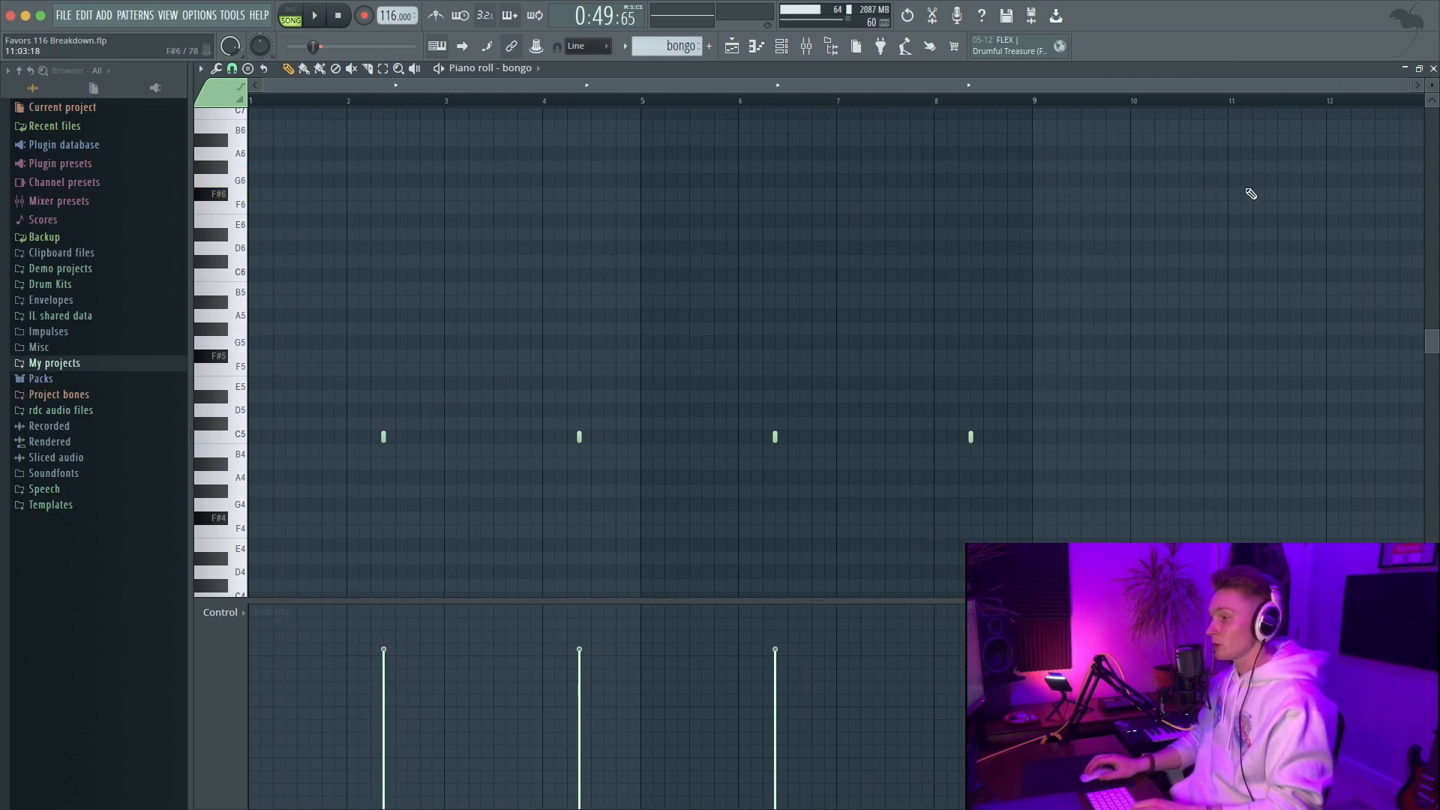
{"action": "left_click", "coordinate": [1434, 68]}
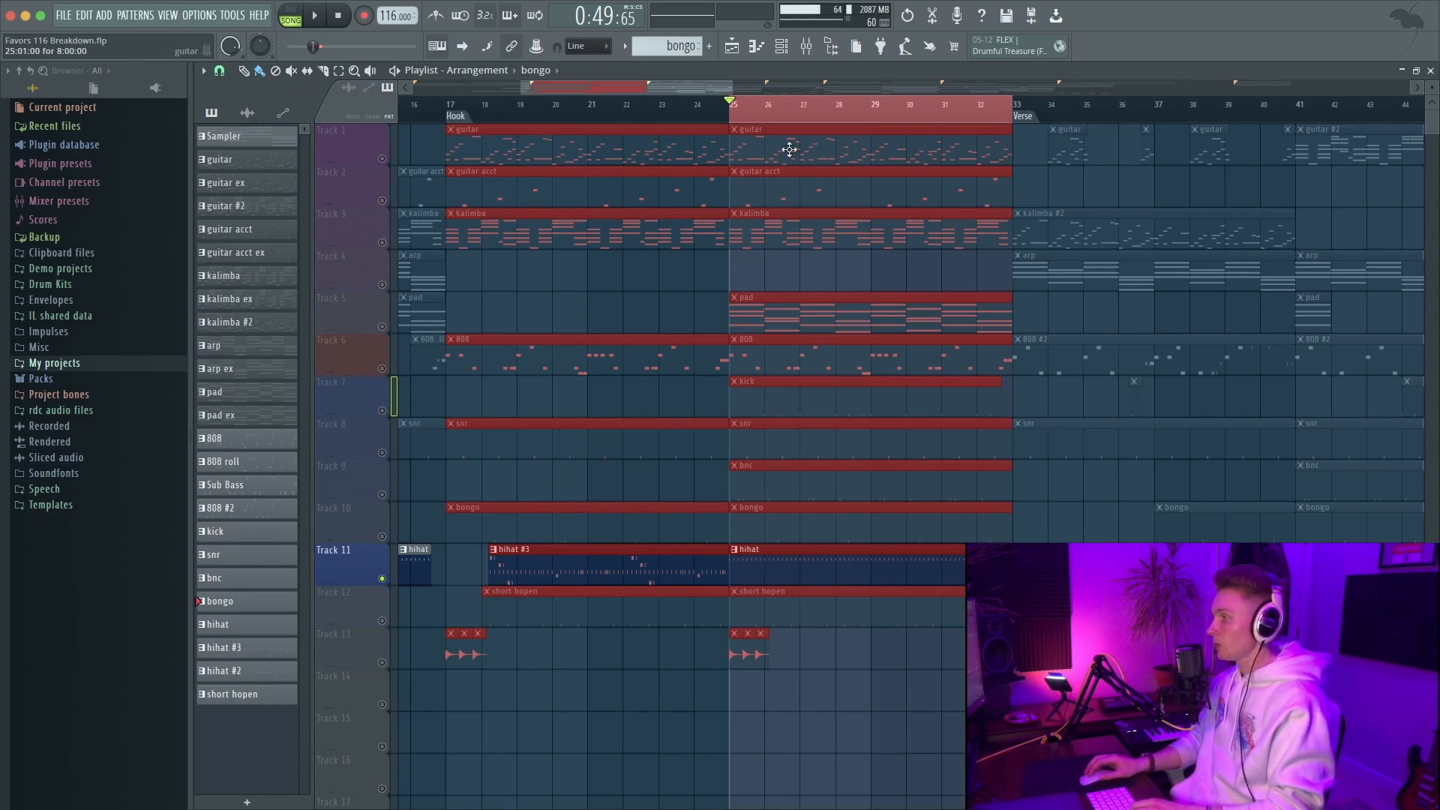
Open the hihat, hihat #2 and hihat #3 patterns in the piano roll and play them to compare their rolls
{"action": "double_click", "coordinate": [817, 553]}
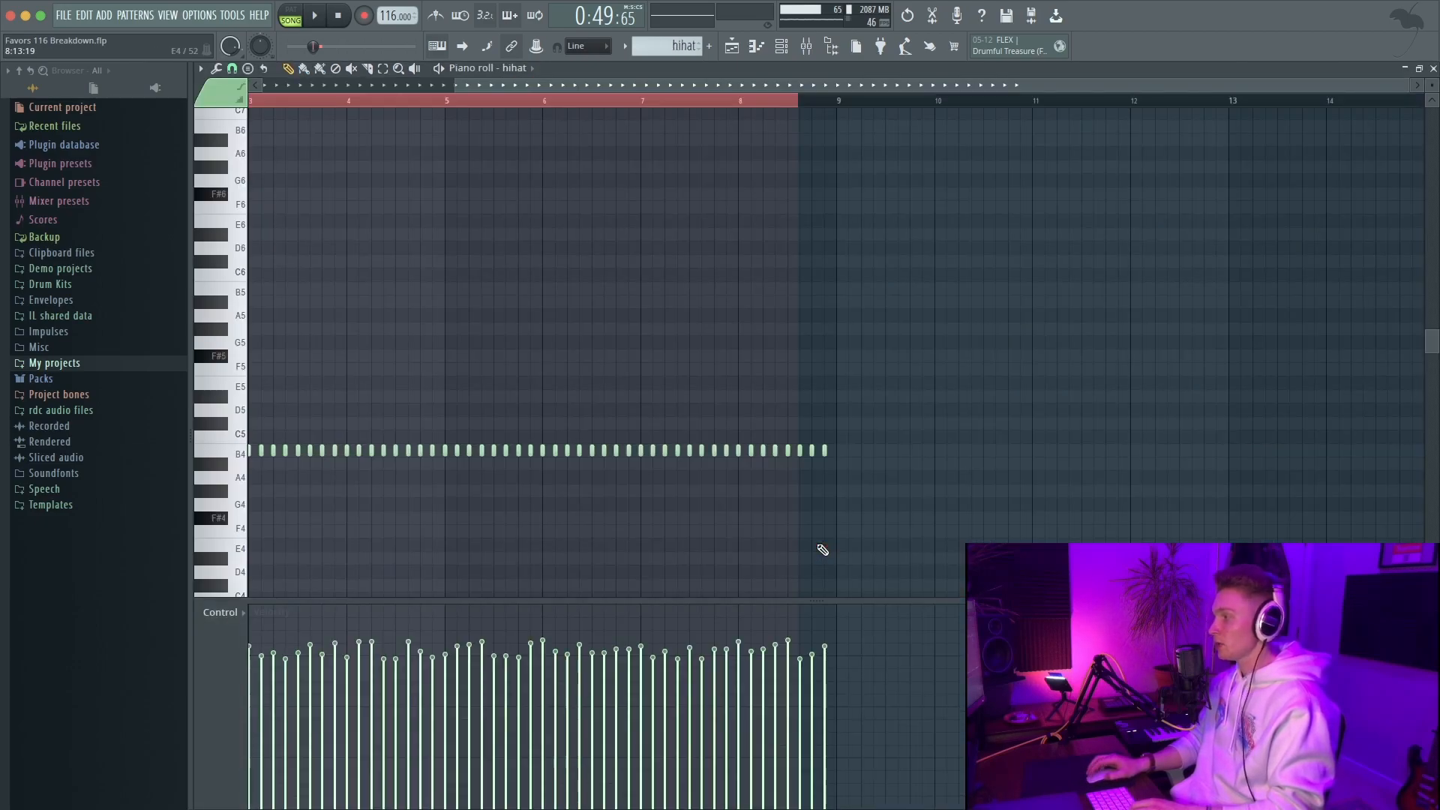
{"action": "key", "text": "space"}
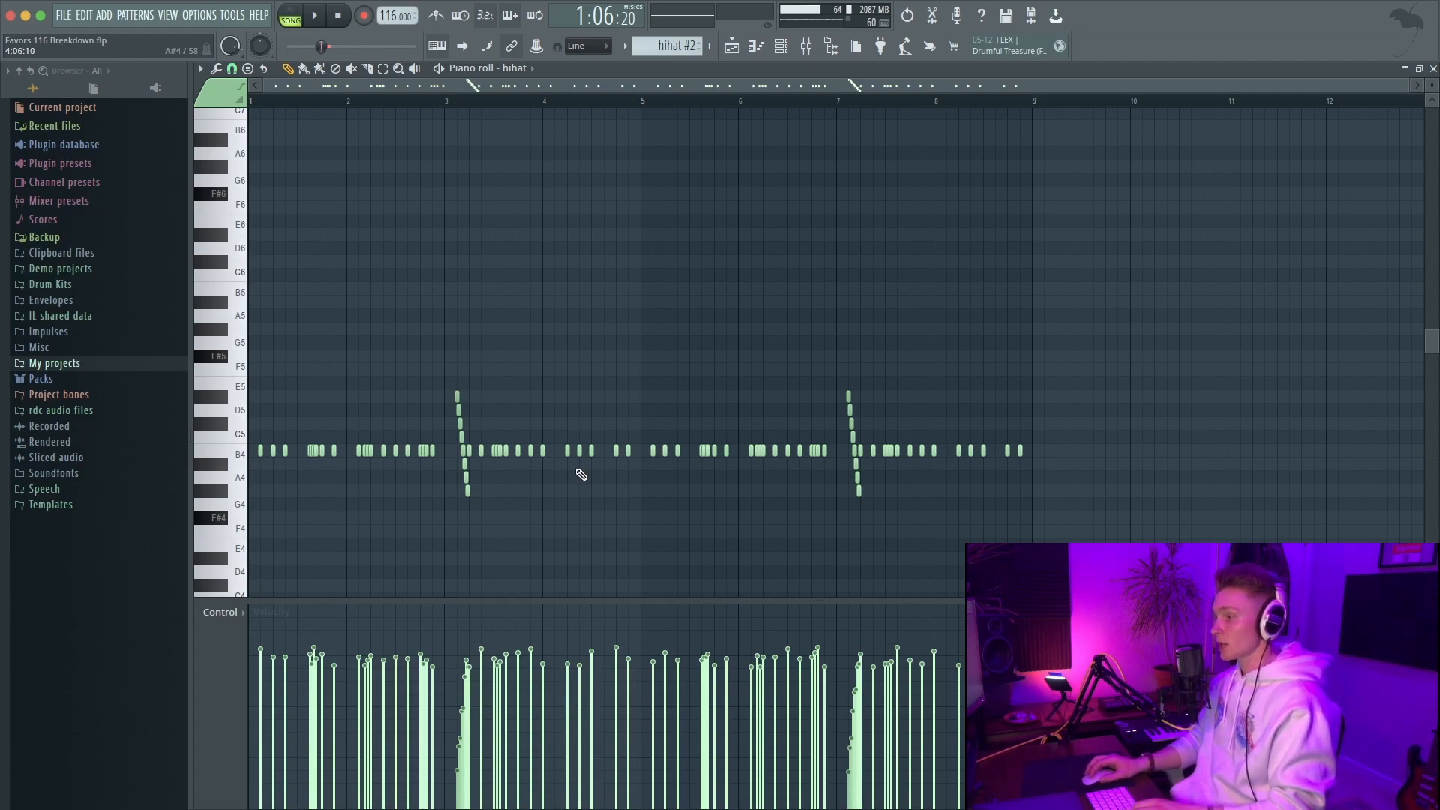
{"action": "key", "text": "space"}
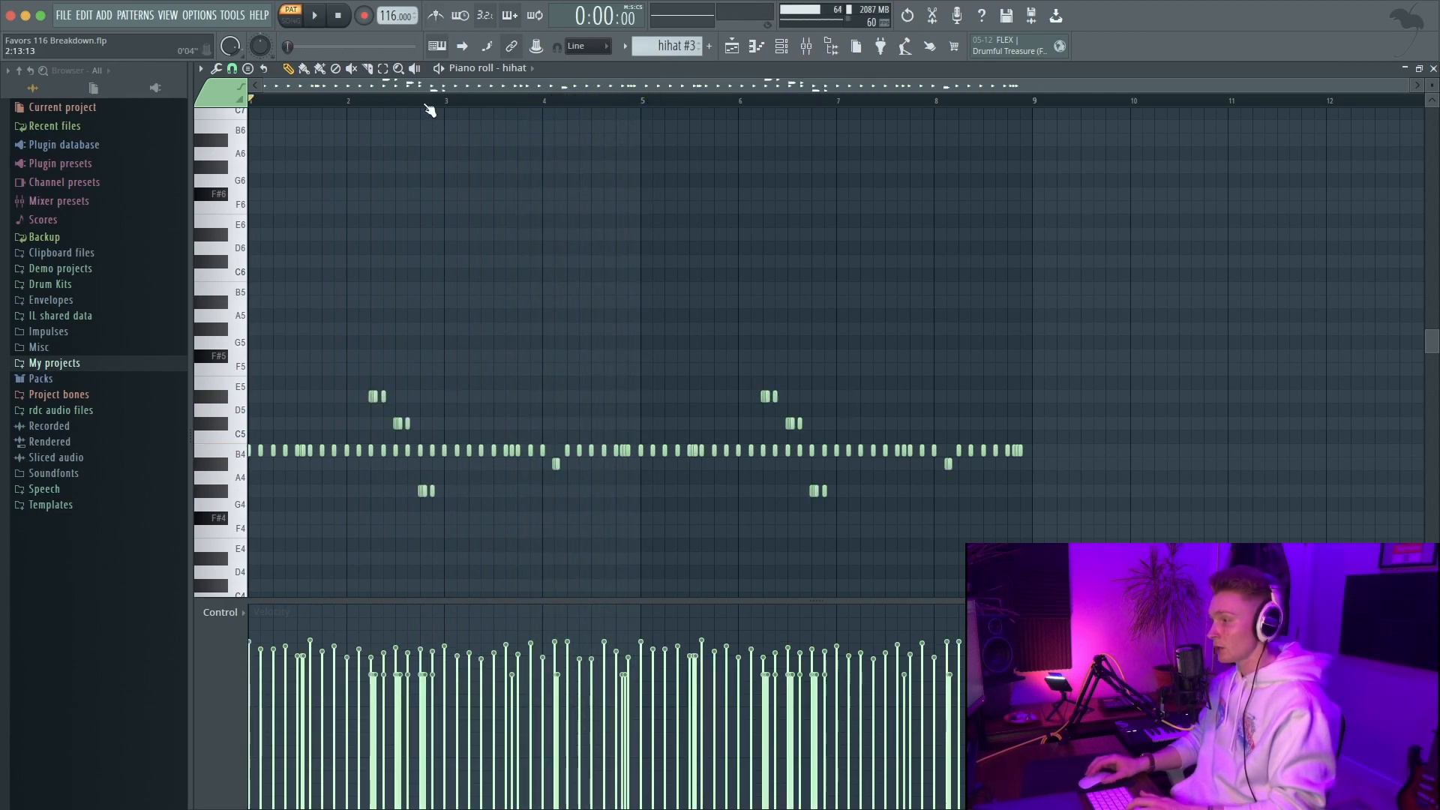
{"action": "key", "text": "space"}
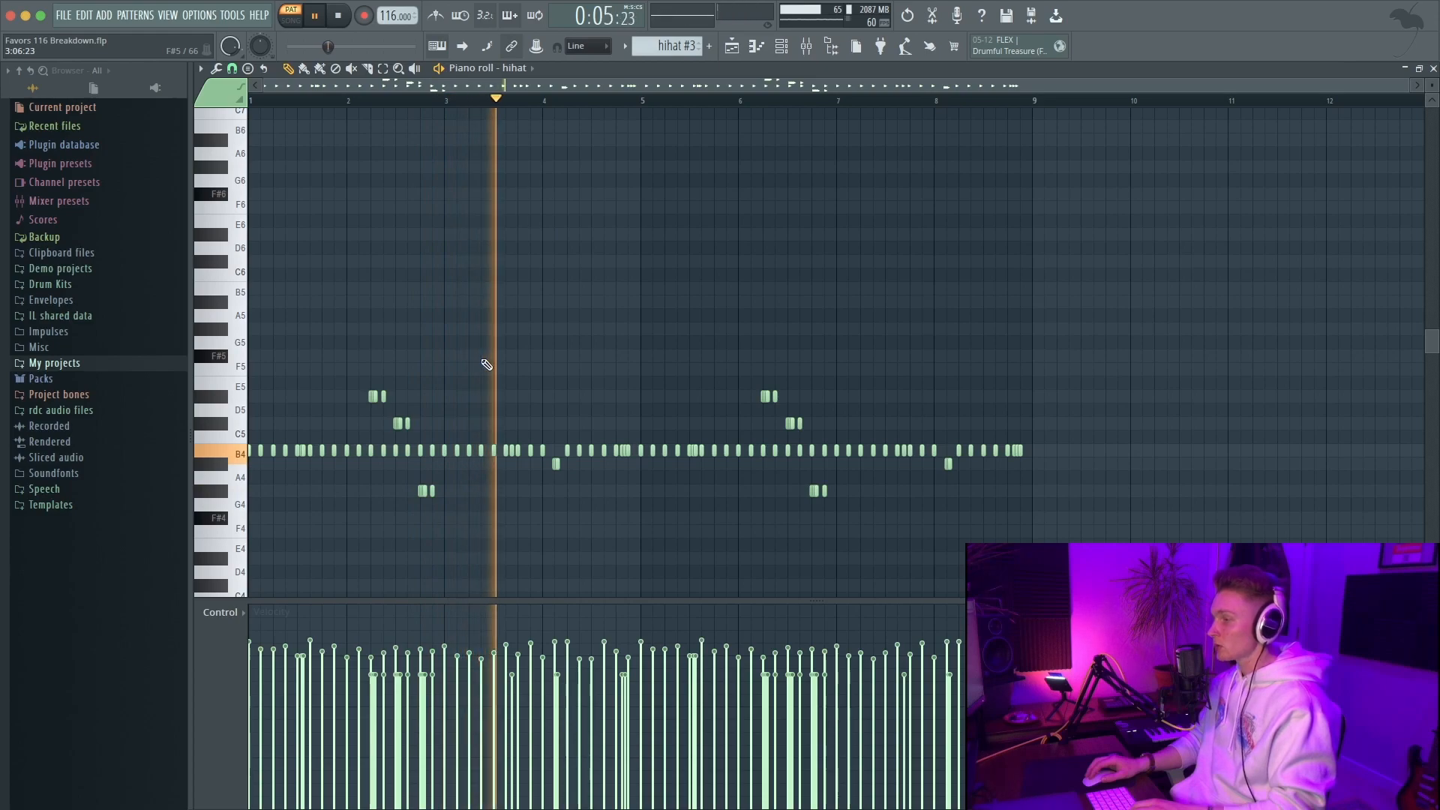
Select the pitched rolls above and below the main row in hihat #3, and mark the pattern's opening stretch up to early bar 2
{"action": "left_click_drag", "start_coordinate": [927, 336], "coordinate": [289, 438]}
{"action": "left_click_drag", "start_coordinate": [959, 325], "coordinate": [346, 449]}
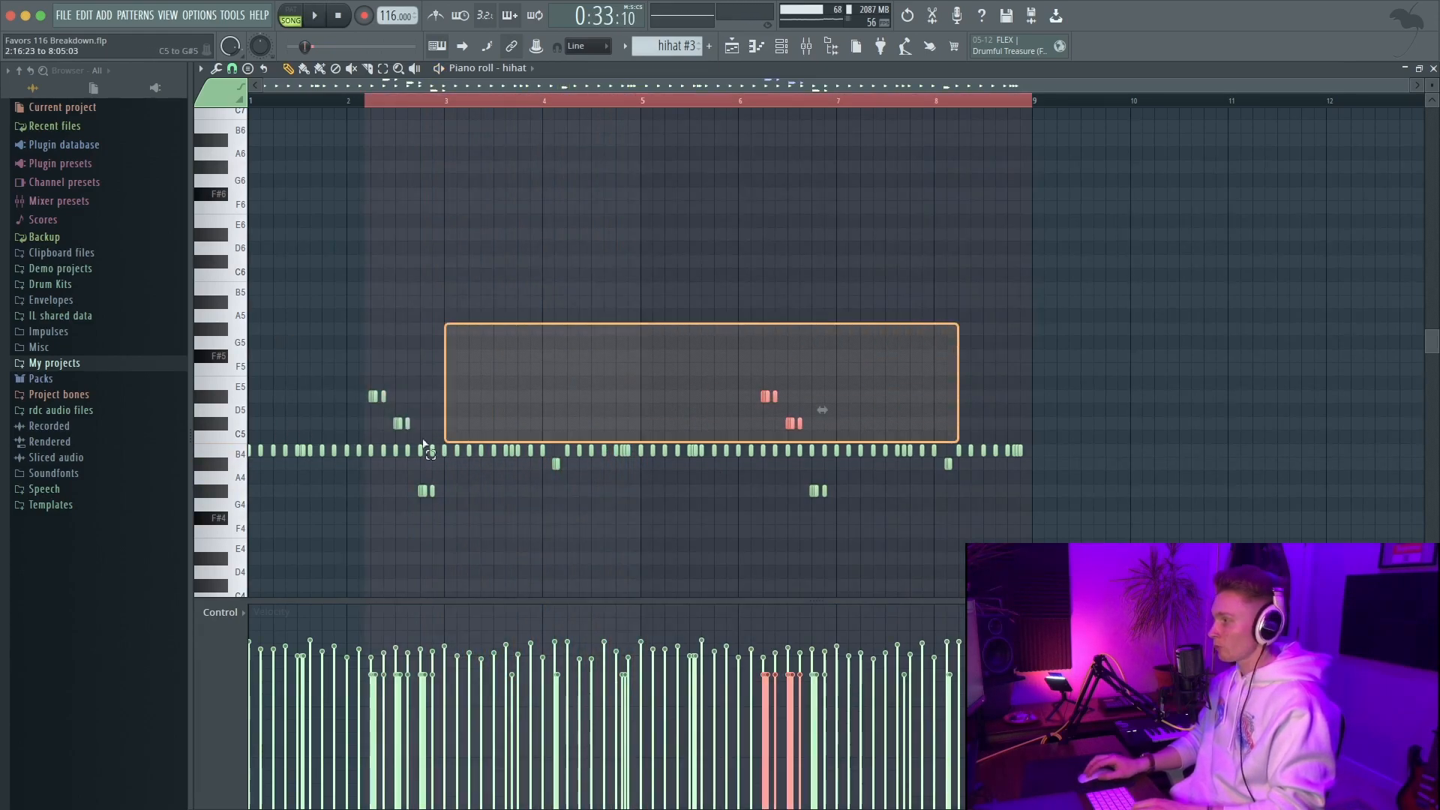
{"action": "left_click_drag", "start_coordinate": [896, 486], "coordinate": [252, 525]}
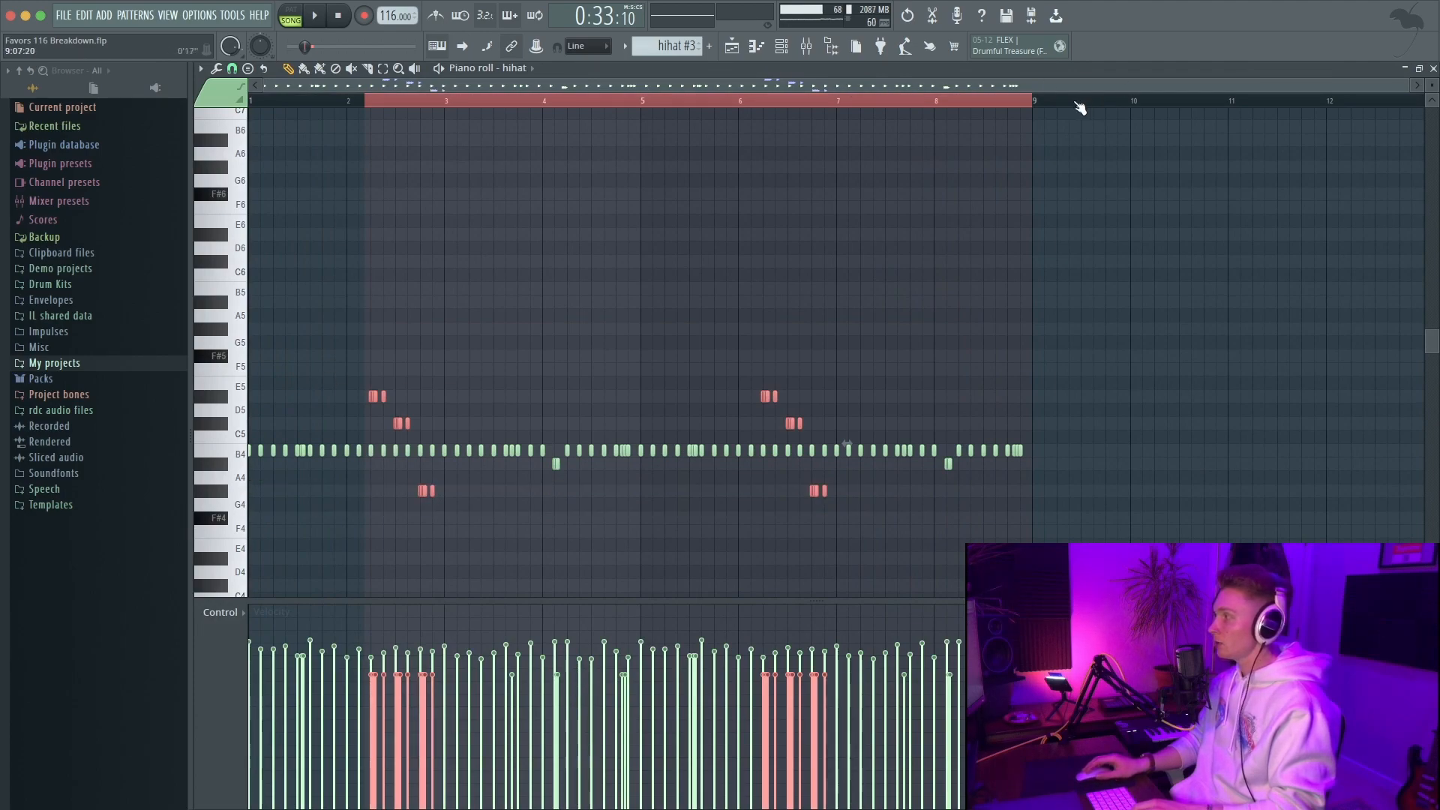
{"action": "left_click_drag", "start_coordinate": [1079, 104], "coordinate": [250, 102]}
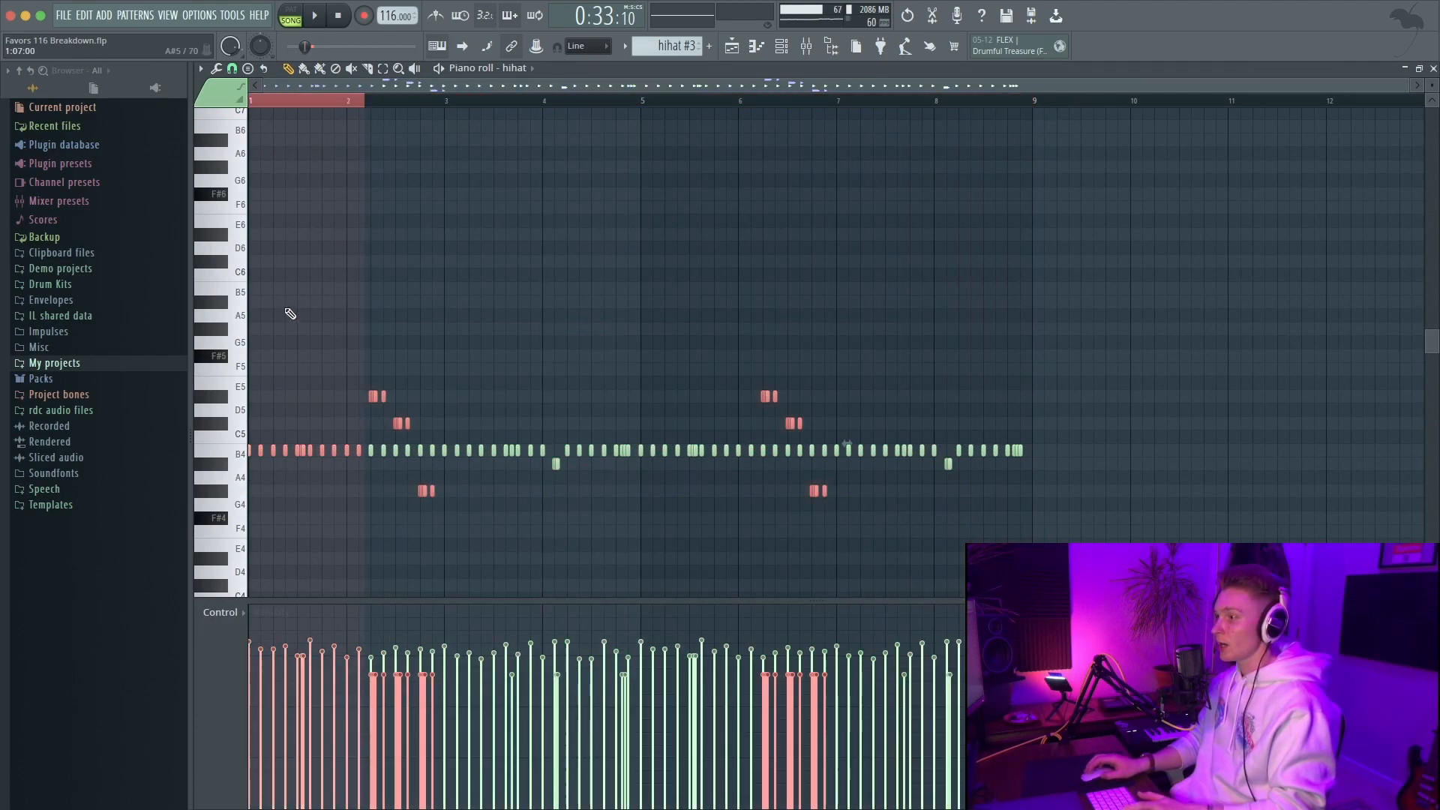
Return to the playlist and play the hook from bar 17 with only the 808 and hi-hat tracks audible
{"action": "key", "text": "F5"}
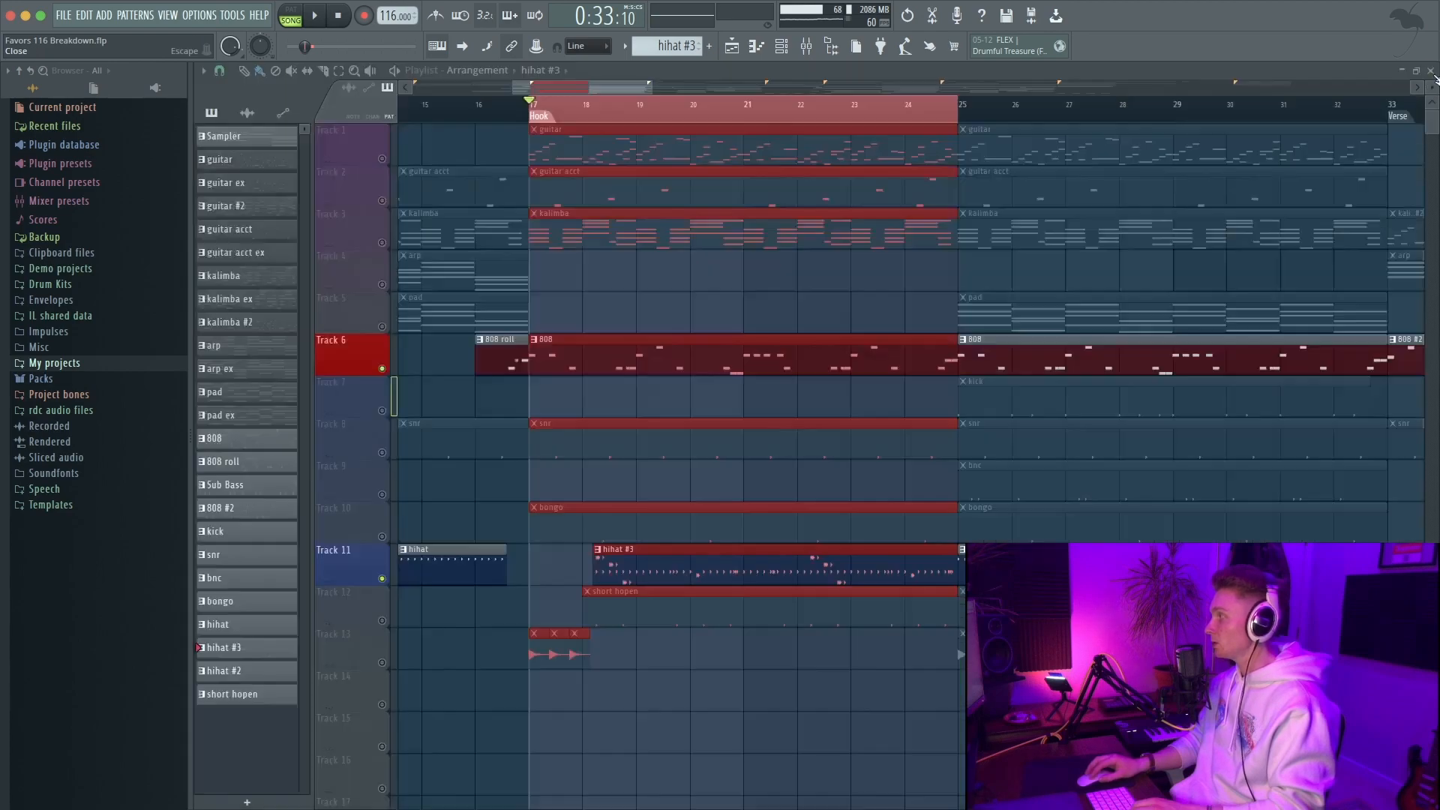
{"action": "key", "text": "space"}
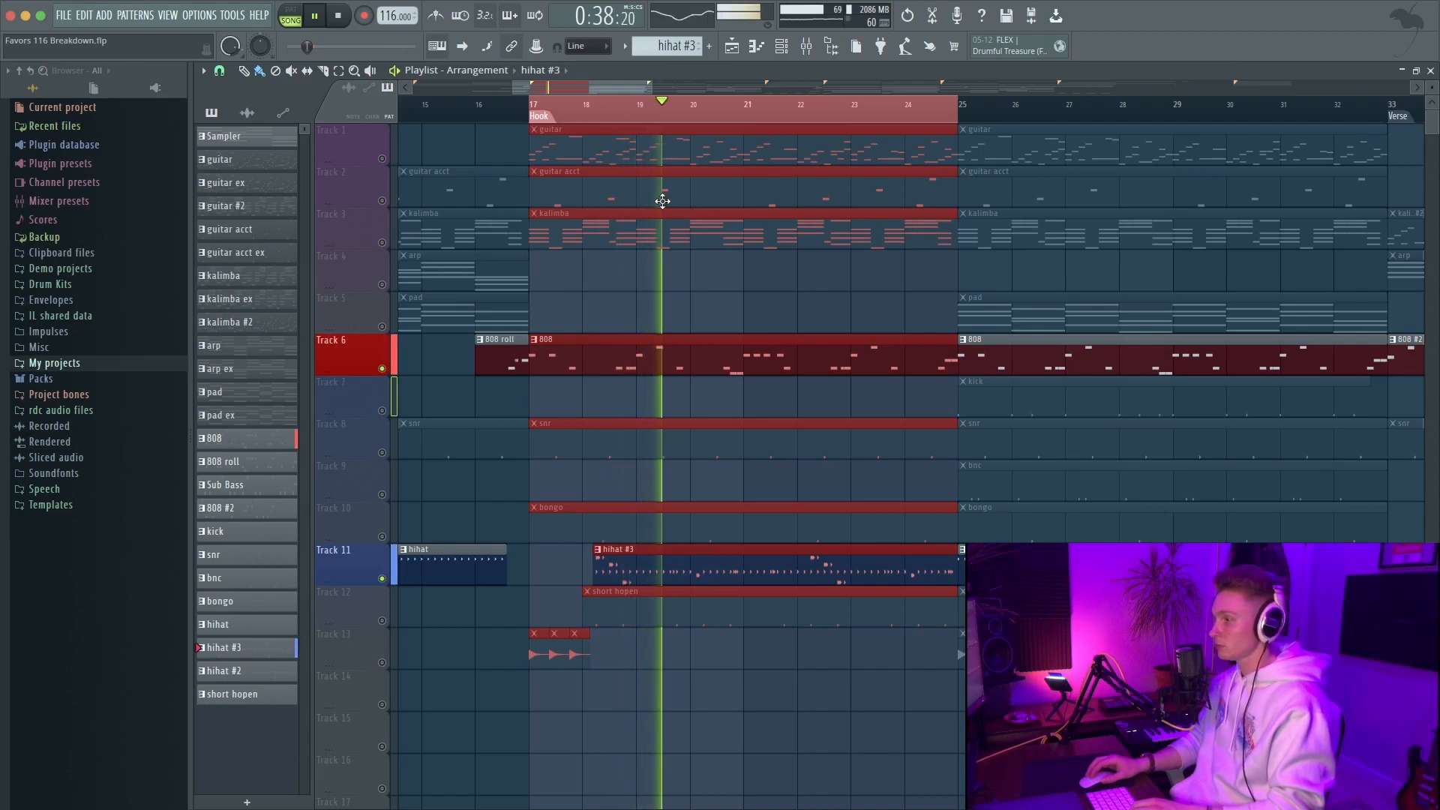
{"action": "key", "text": "space"}
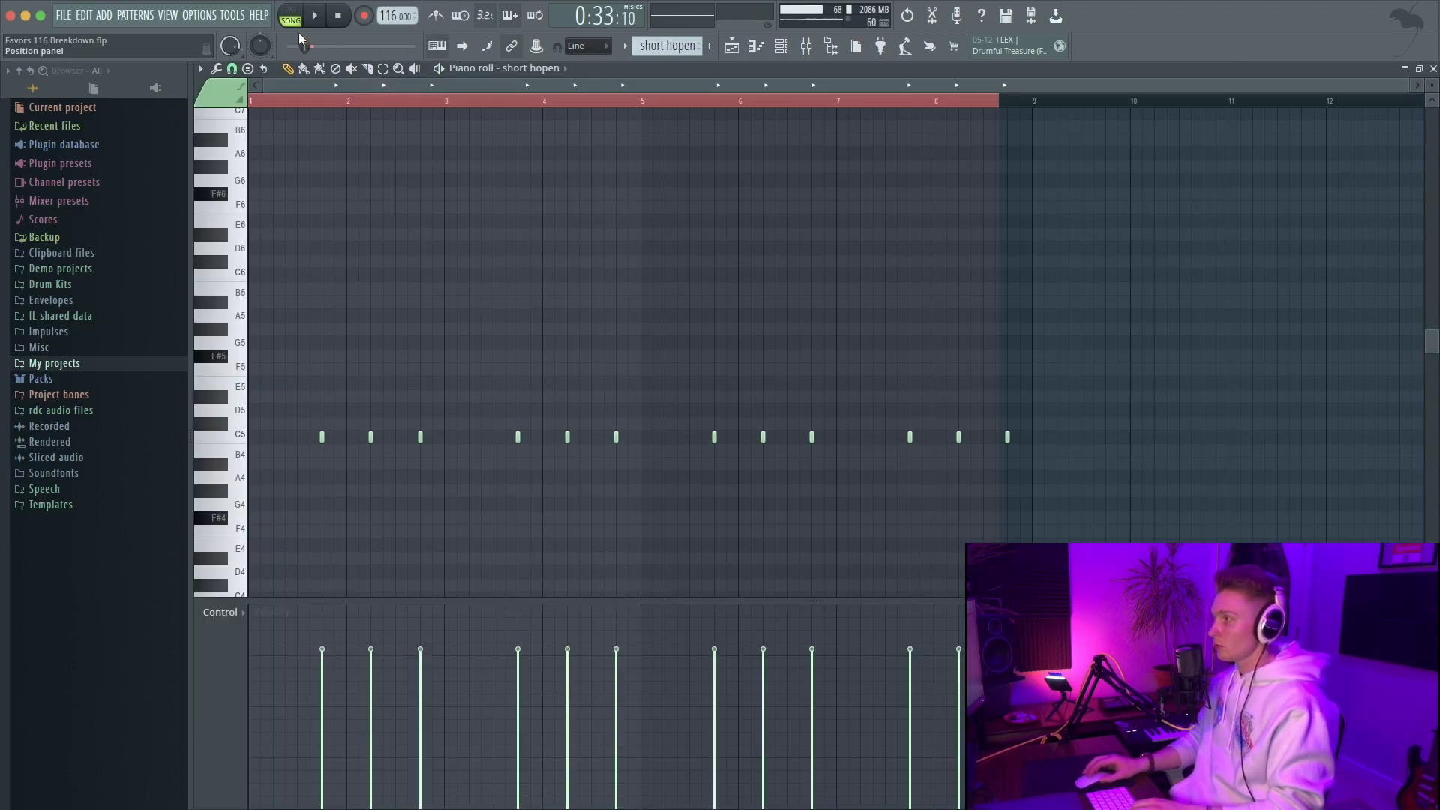
Switch playback to pattern mode and play the short hopen pattern with its notes in view
{"action": "left_click", "coordinate": [291, 16]}
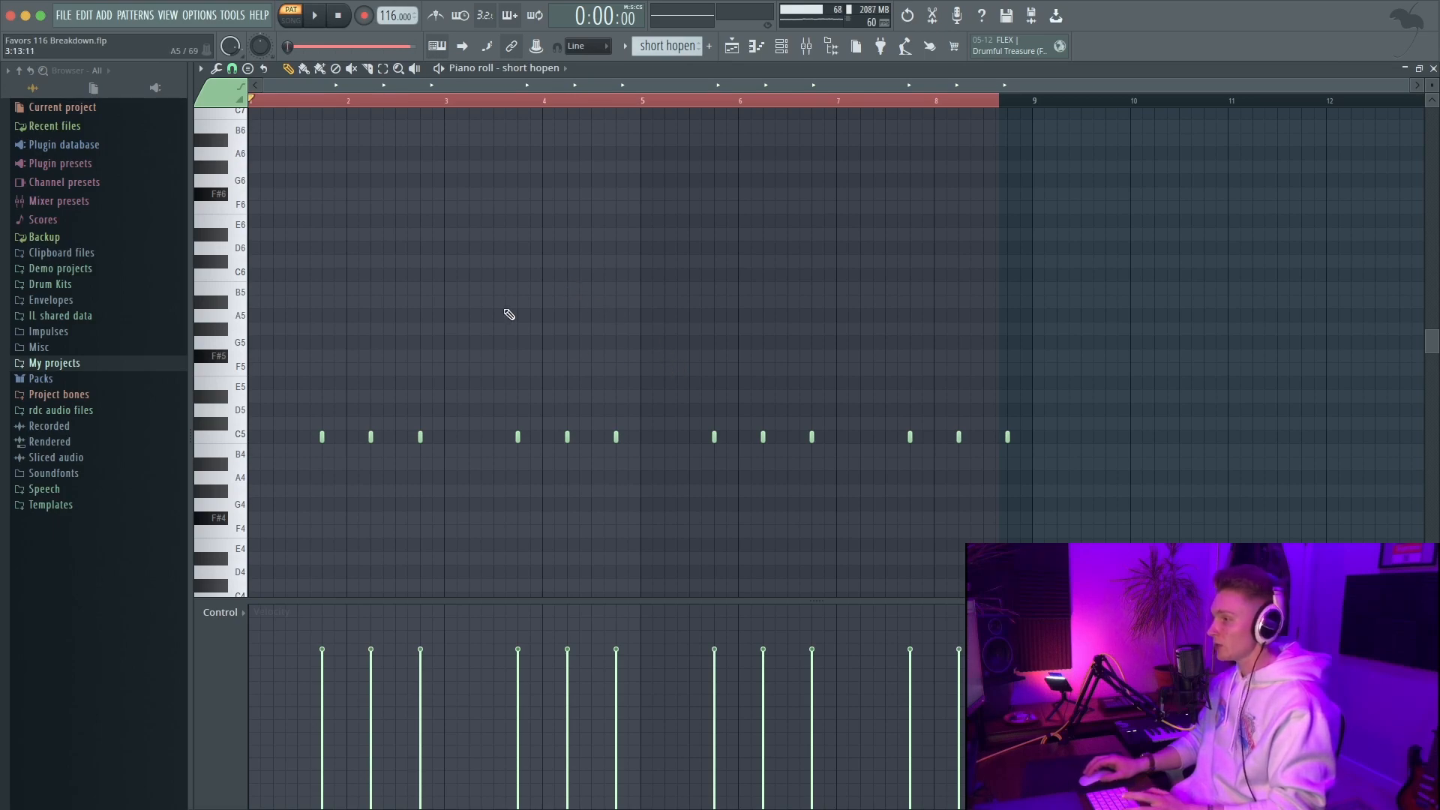
{"action": "key", "text": "space"}
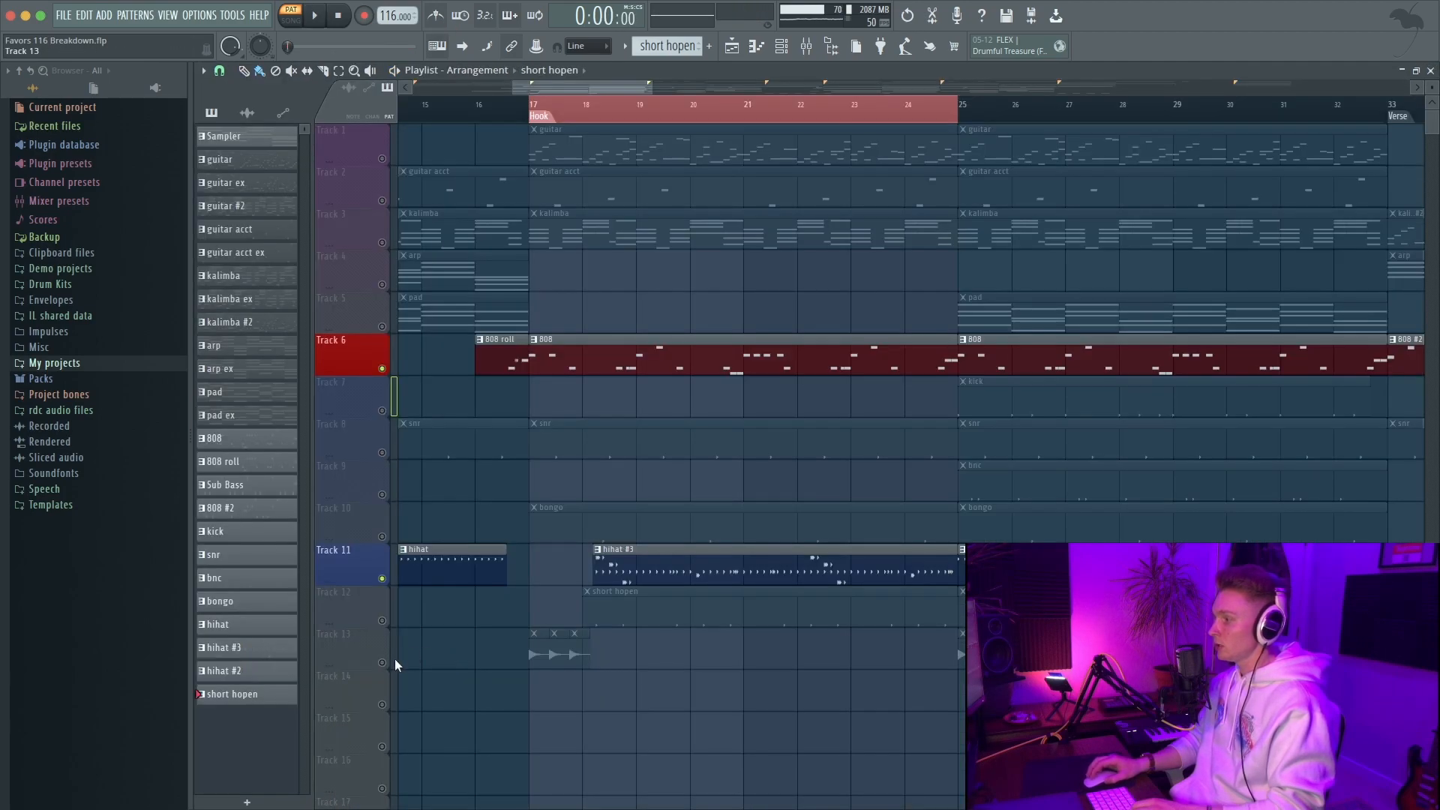
Solo the open-hat audio clips on Track 13, add the 808 track, and play the start of the hook
{"action": "right_click", "coordinate": [384, 663]}
{"action": "scroll", "coordinate": [559, 491], "scroll_direction": "up", "scroll_amount": 3}
{"action": "scroll", "coordinate": [559, 491], "scroll_direction": "up", "scroll_amount": 2}
{"action": "left_click", "coordinate": [382, 369]}
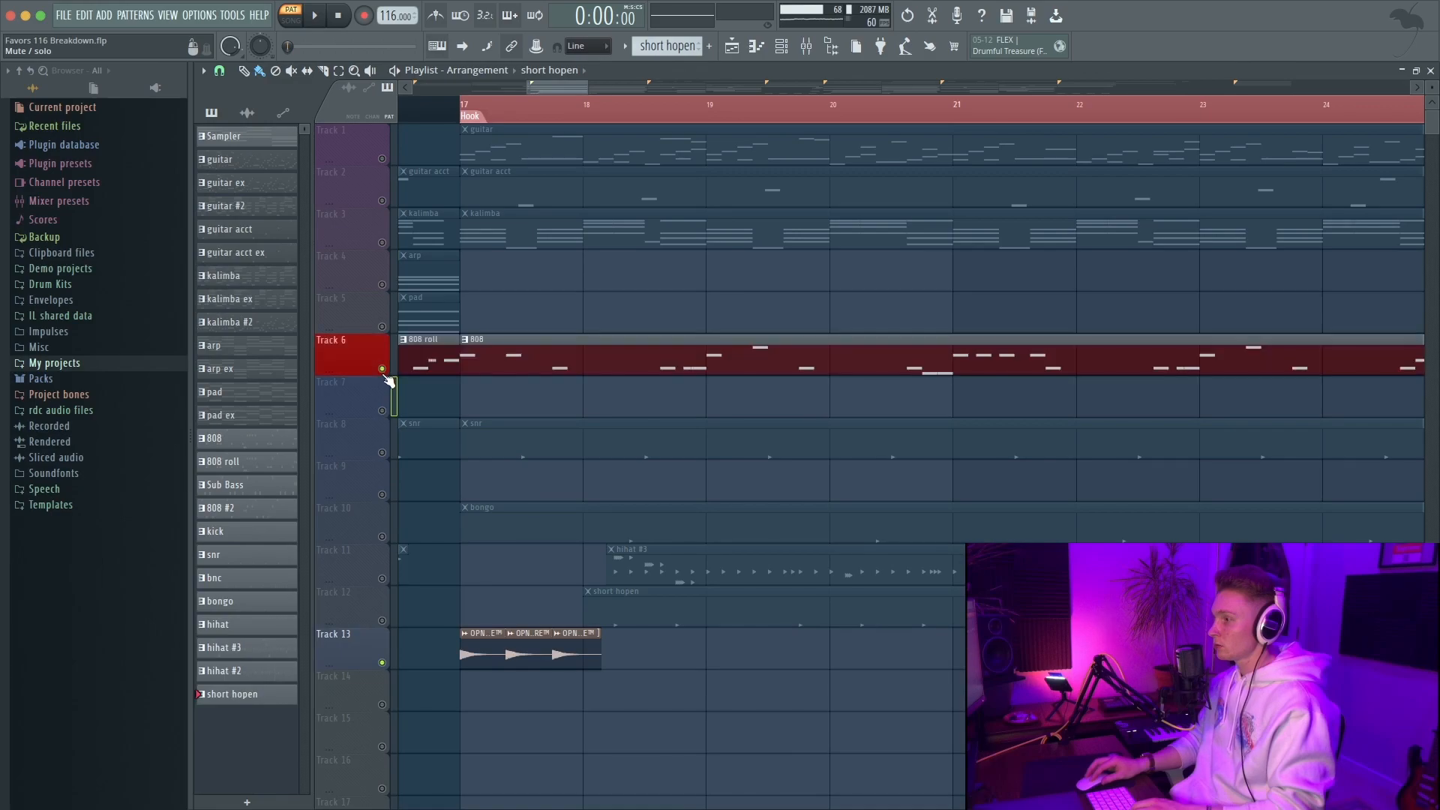
{"action": "left_click", "coordinate": [548, 120]}
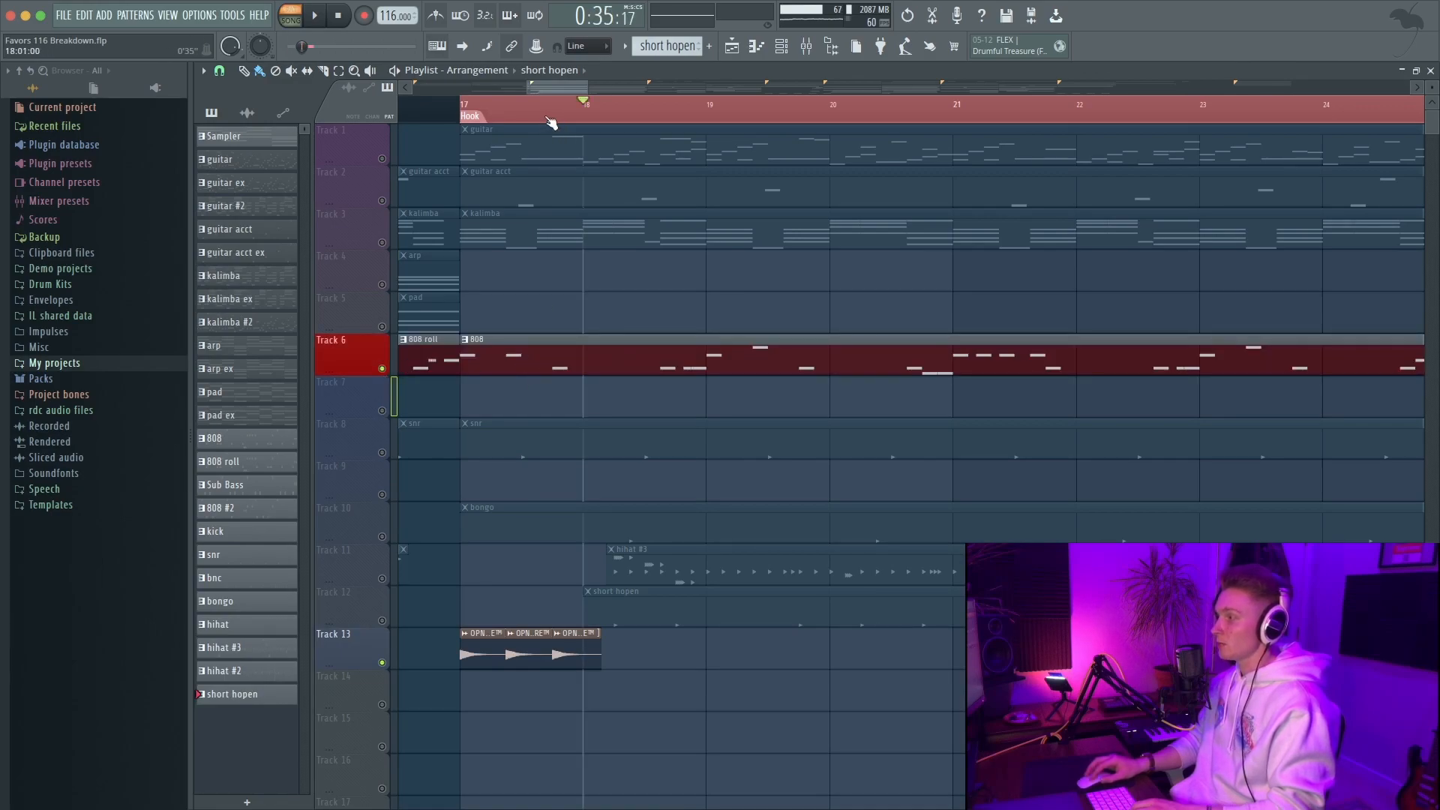
{"action": "key", "text": "space"}
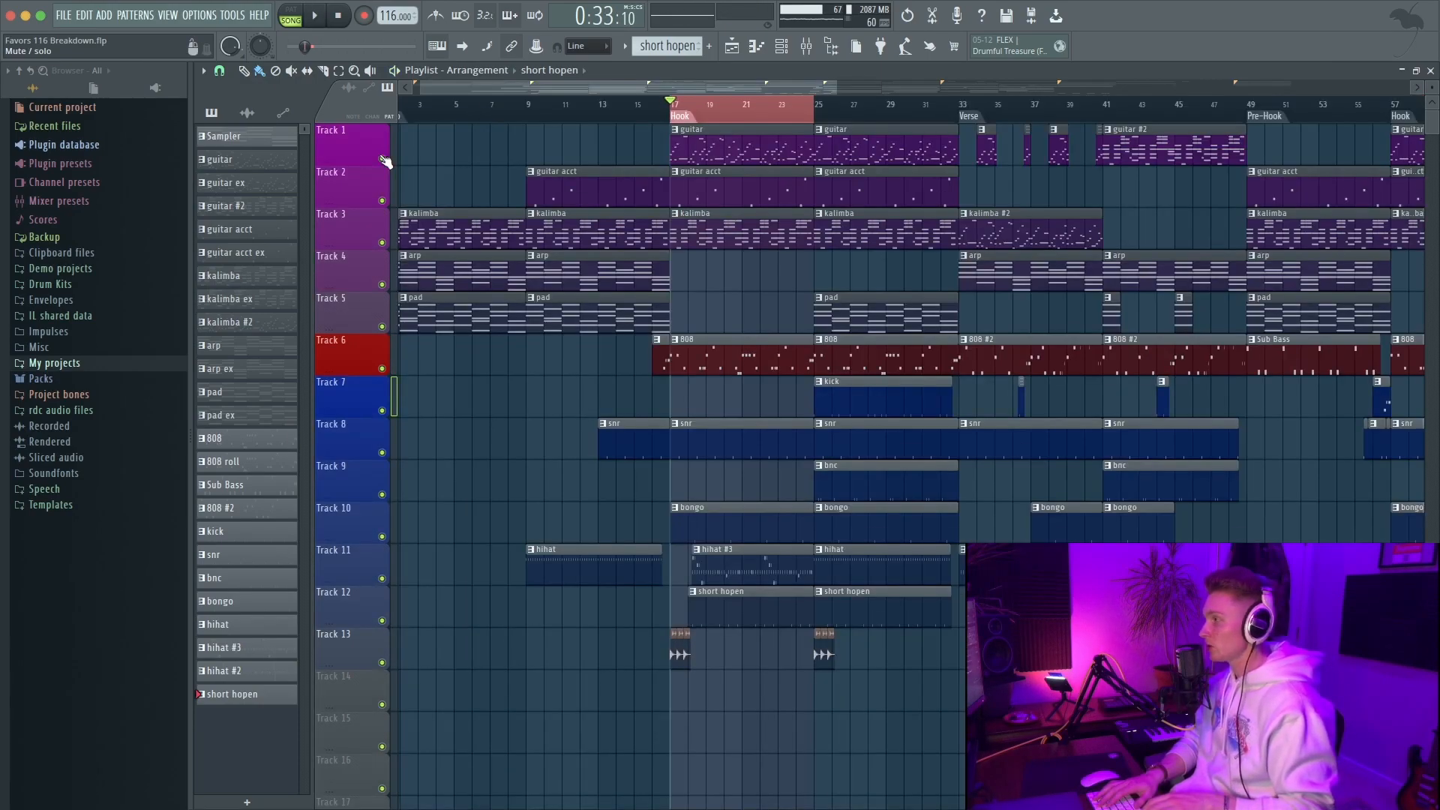
Open the mixer and review the drum tracks' routing along with the 808s and drums bus tracks
{"action": "key", "text": "F9"}
{"action": "double_click", "coordinate": [329, 275]}
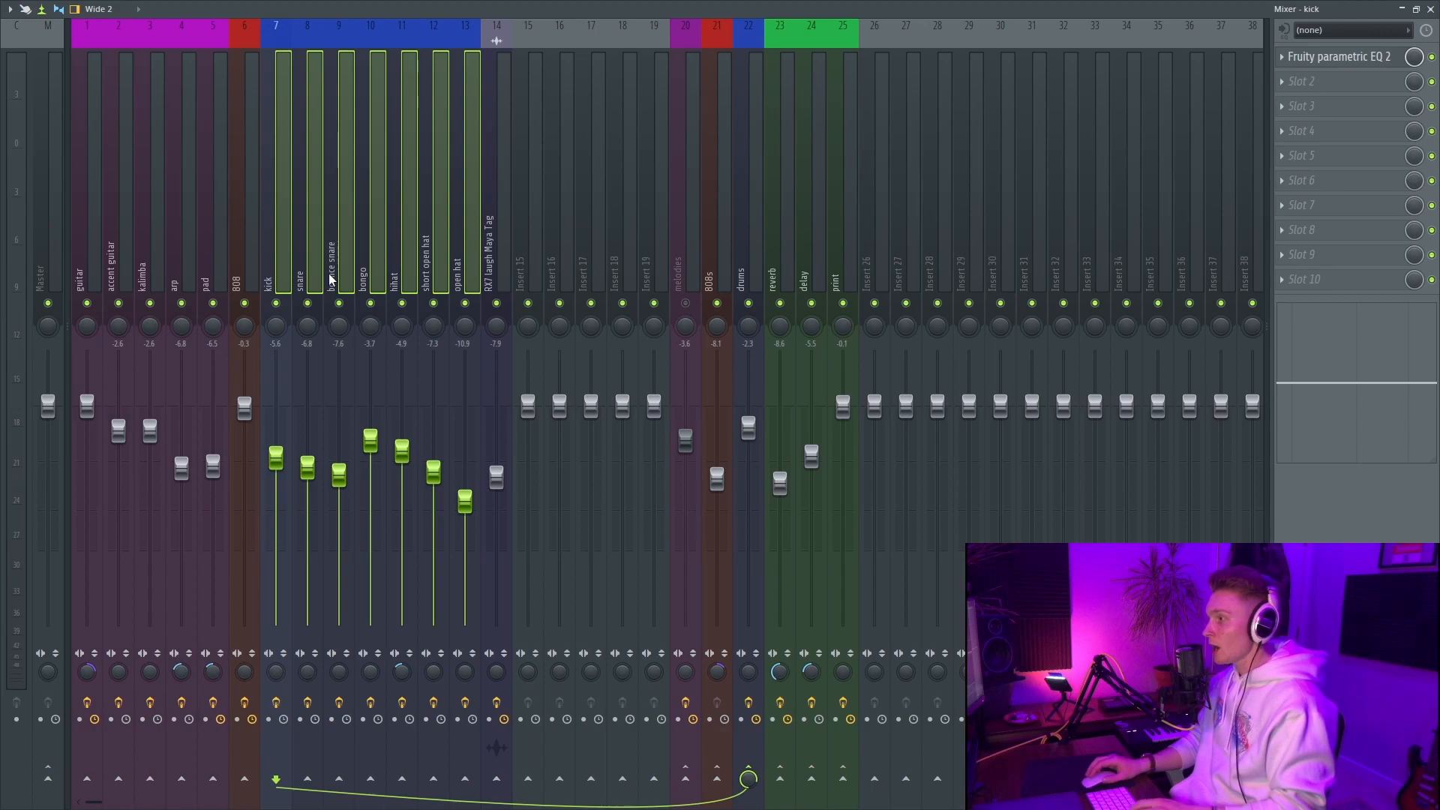
{"action": "left_click", "coordinate": [726, 244]}
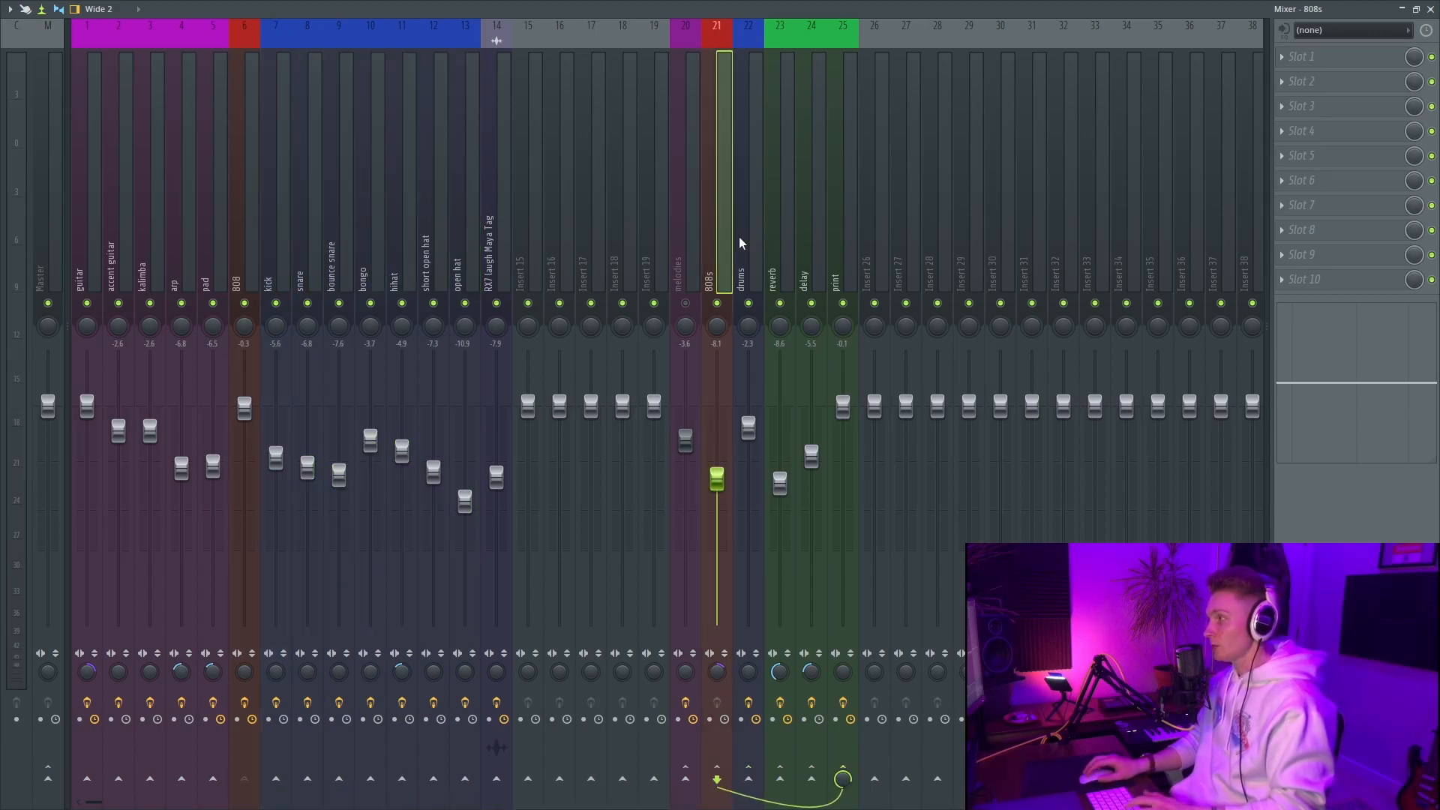
{"action": "left_click", "coordinate": [740, 243]}
Inspect the effect chains of the kick, snare, bounce snare, bongo and hihat mixer tracks, ending back on the kick
{"action": "left_click", "coordinate": [270, 249]}
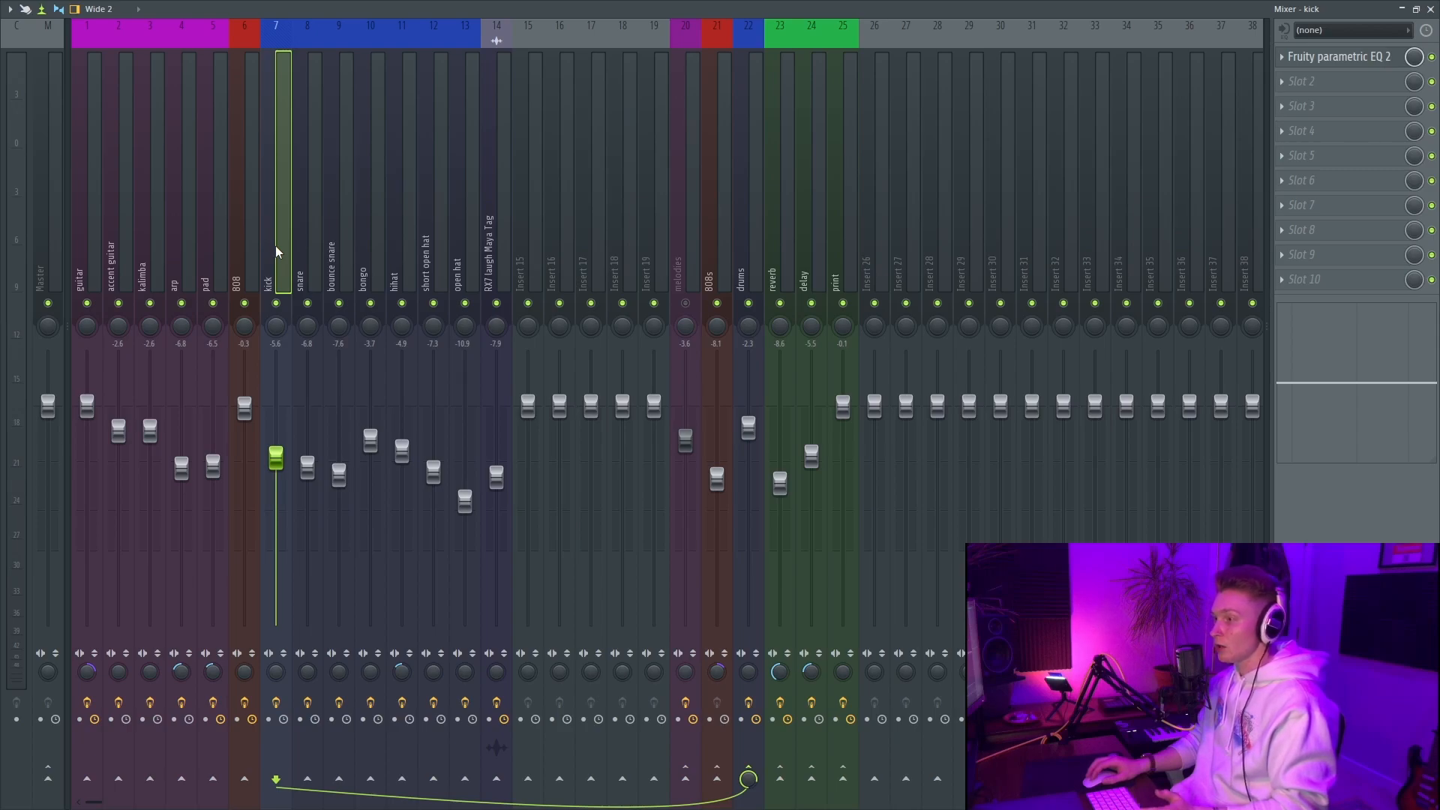
{"action": "left_click", "coordinate": [309, 248]}
{"action": "left_click", "coordinate": [338, 244]}
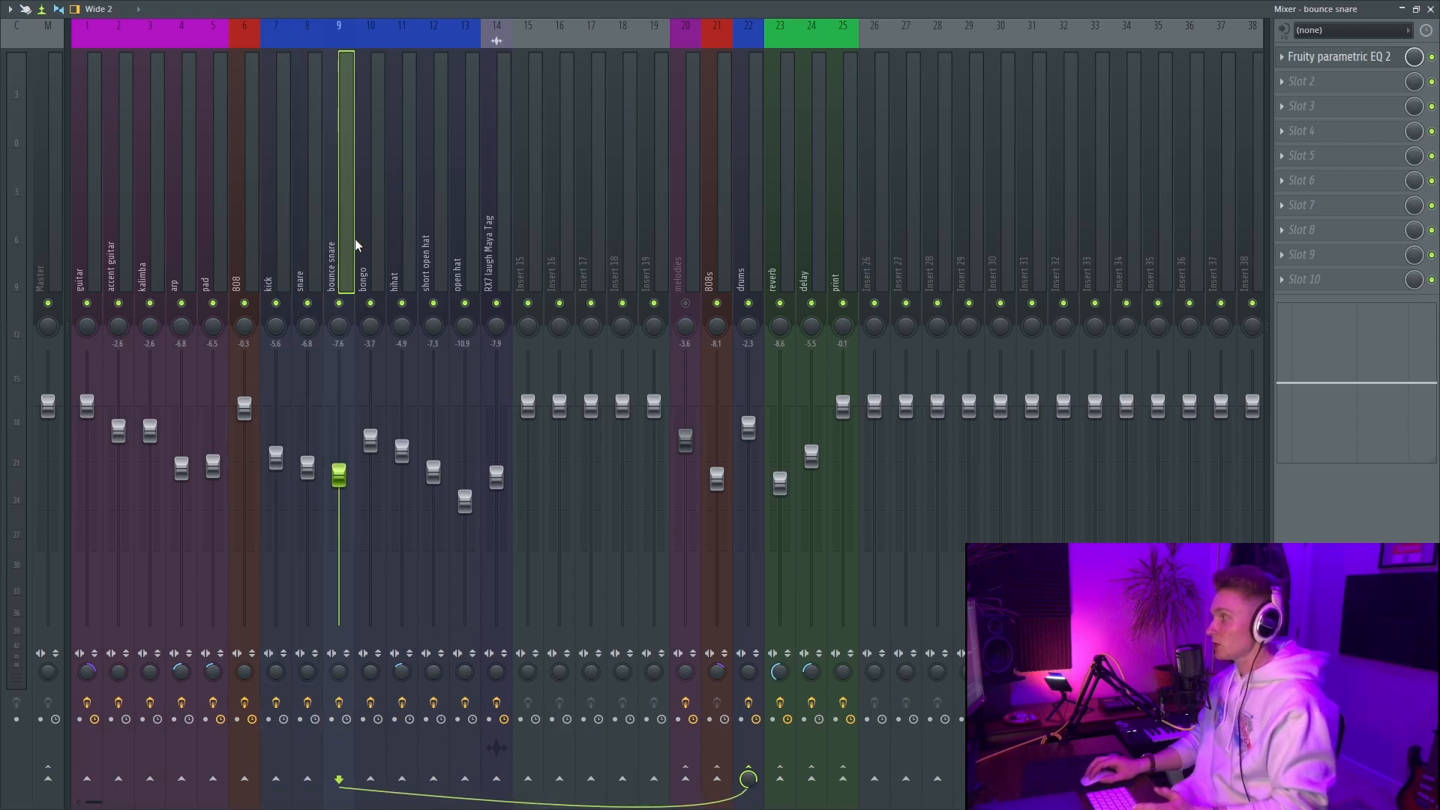
{"action": "left_click", "coordinate": [363, 244]}
{"action": "left_click", "coordinate": [405, 245]}
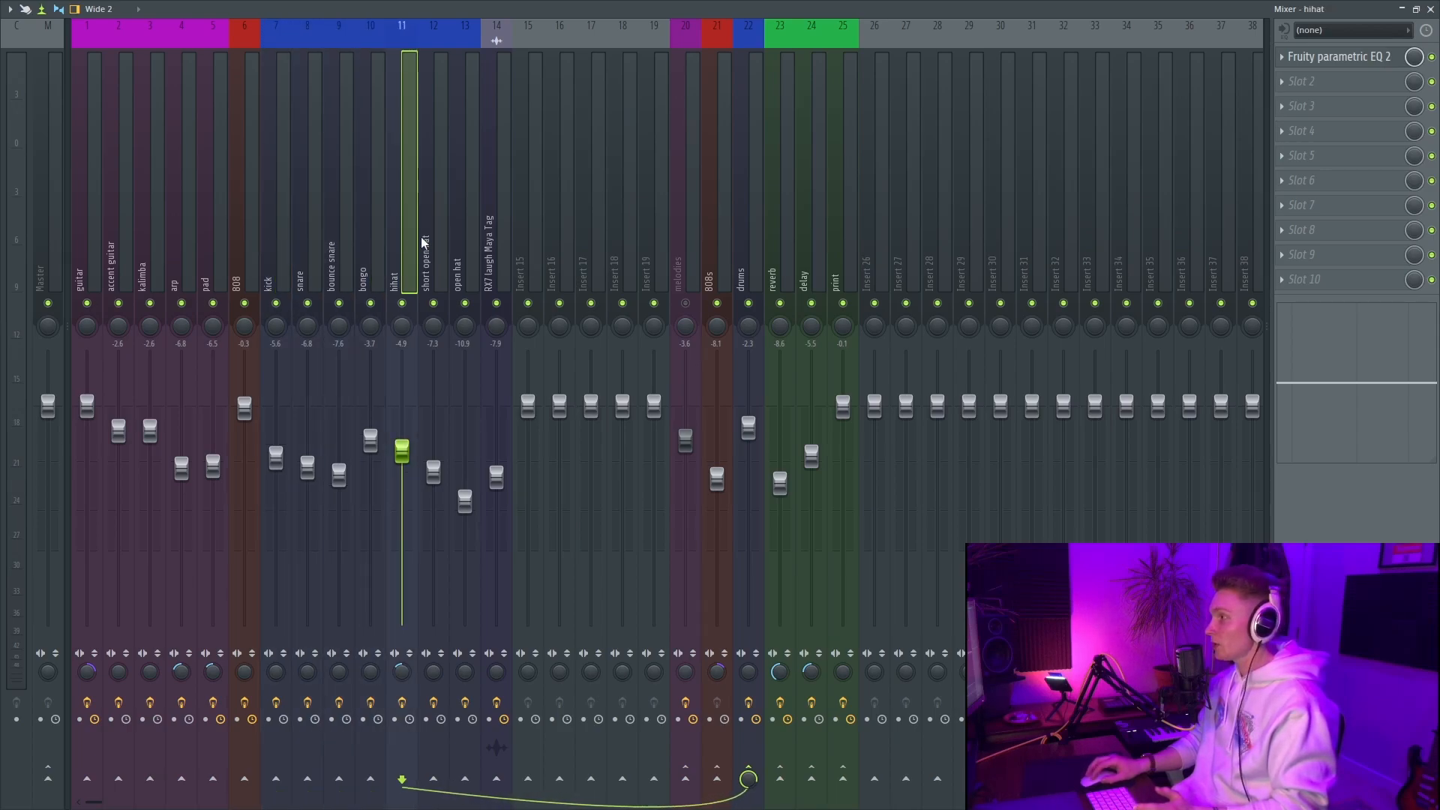
{"action": "left_click", "coordinate": [283, 249]}
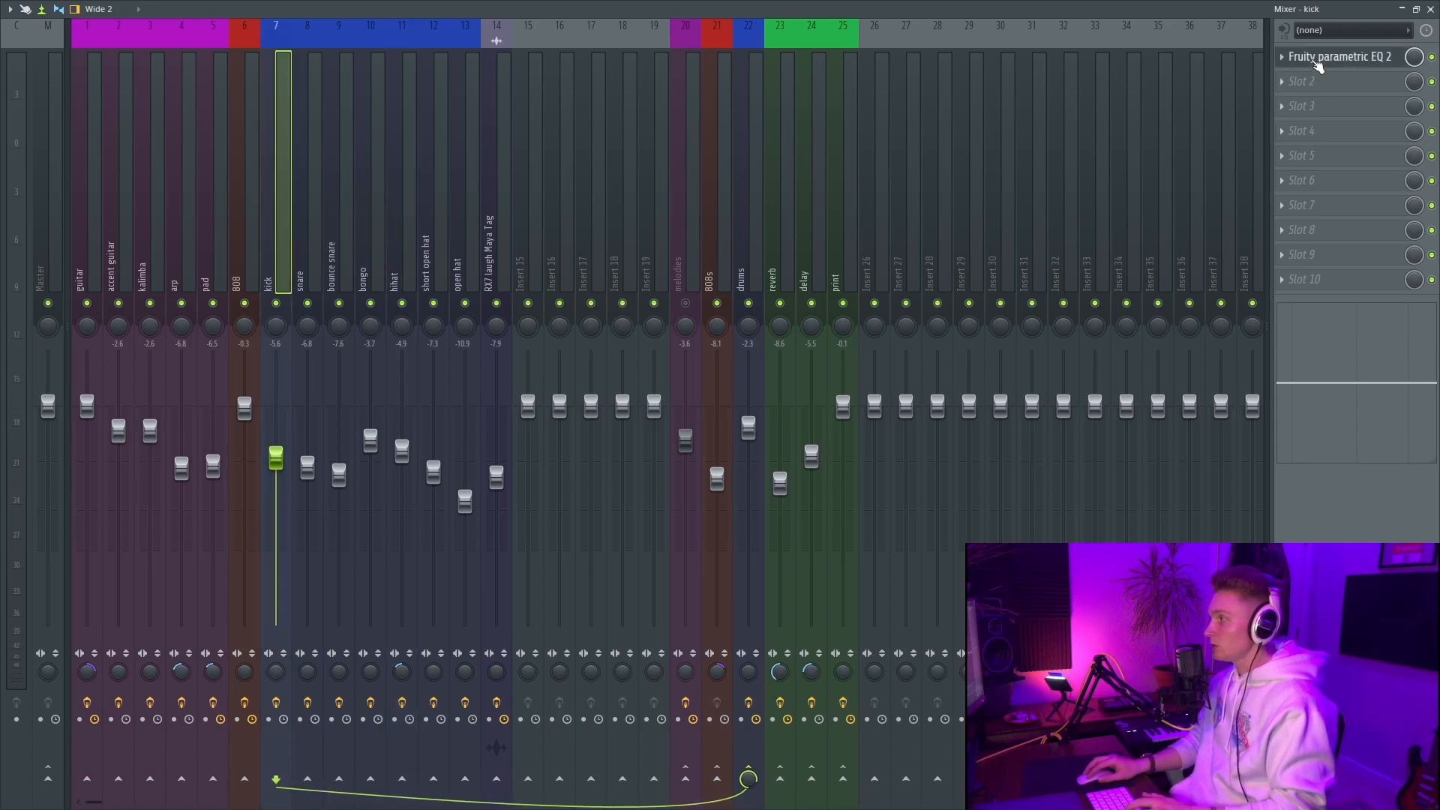
Open the OneKnob Wetter effect on the short open hat's mixer track to examine its setting
{"action": "left_click", "coordinate": [444, 216]}
{"action": "left_click", "coordinate": [1367, 86]}
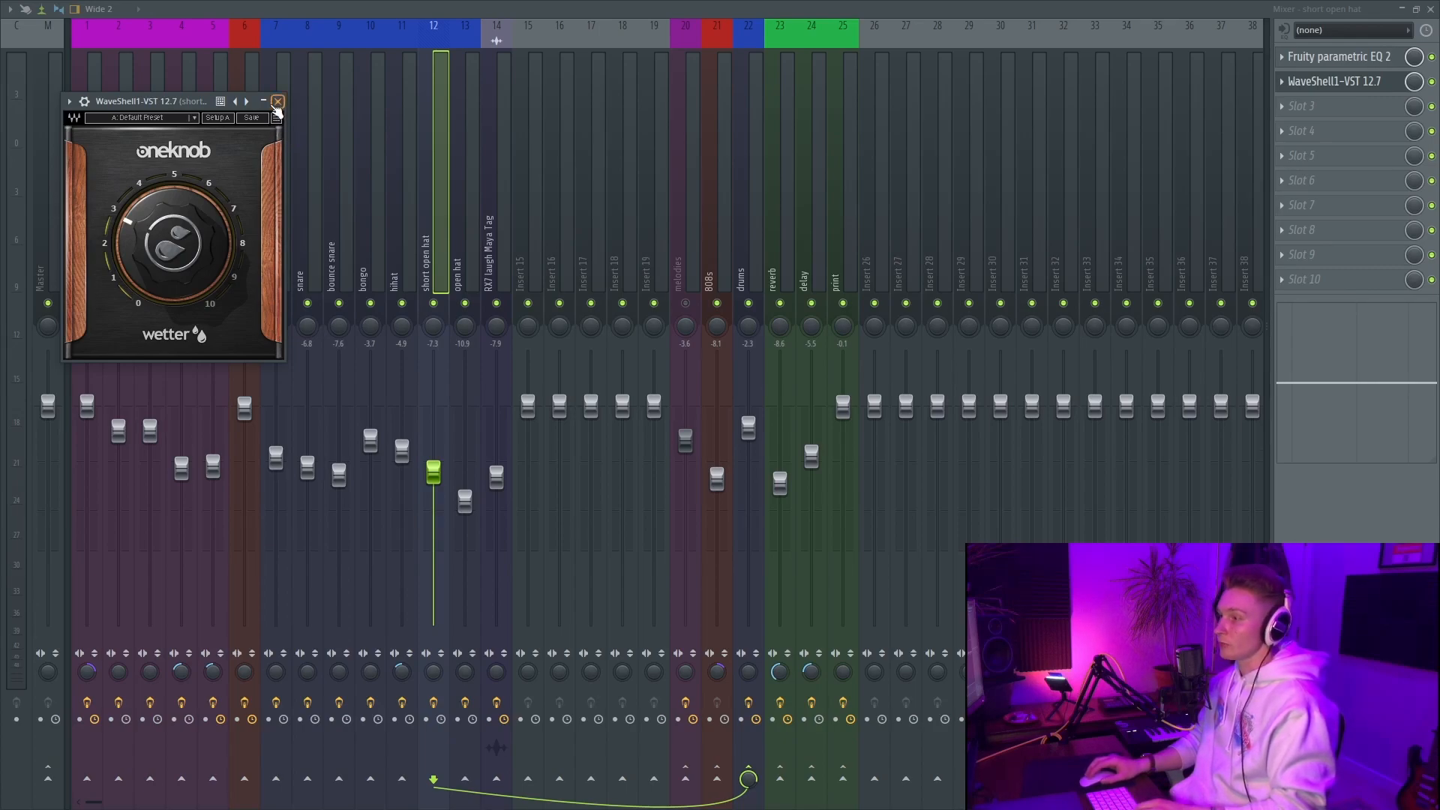
Close the OneKnob Wetter effect and examine the Equalizer and Compressor 1 modules of Neutron 3 on the drums bus
{"action": "left_click", "coordinate": [278, 103]}
{"action": "left_click", "coordinate": [749, 91]}
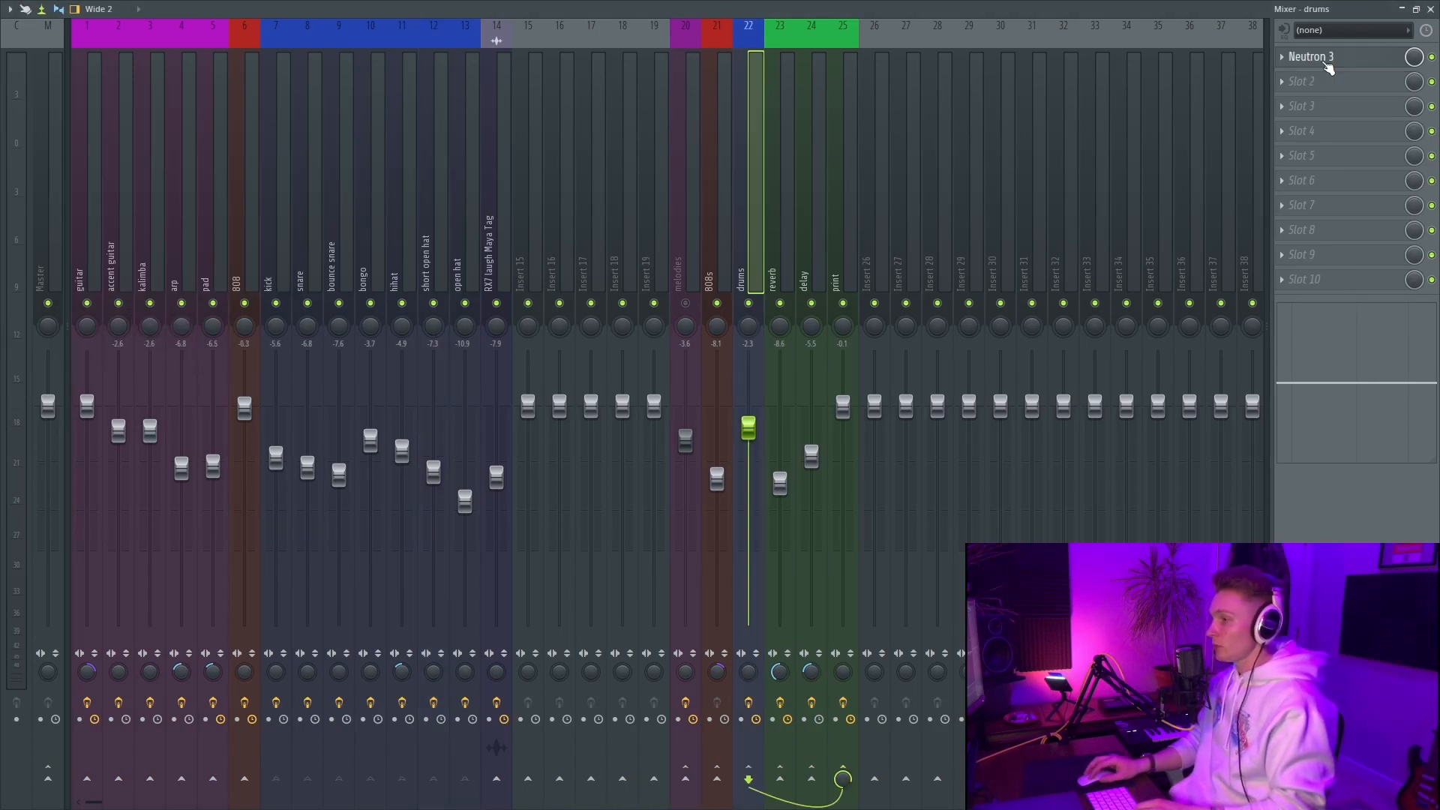
{"action": "left_click", "coordinate": [1323, 60]}
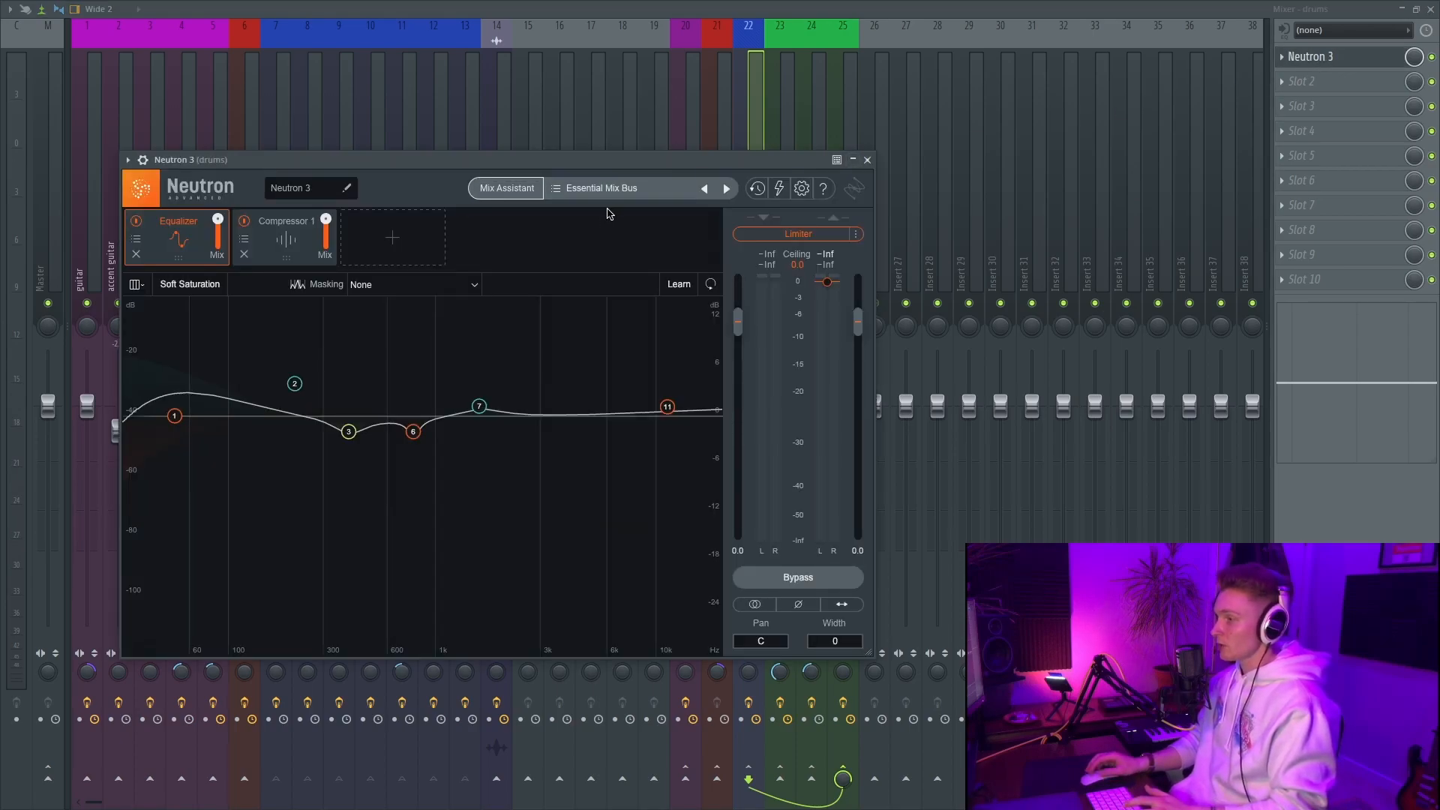
{"action": "left_click", "coordinate": [268, 238]}
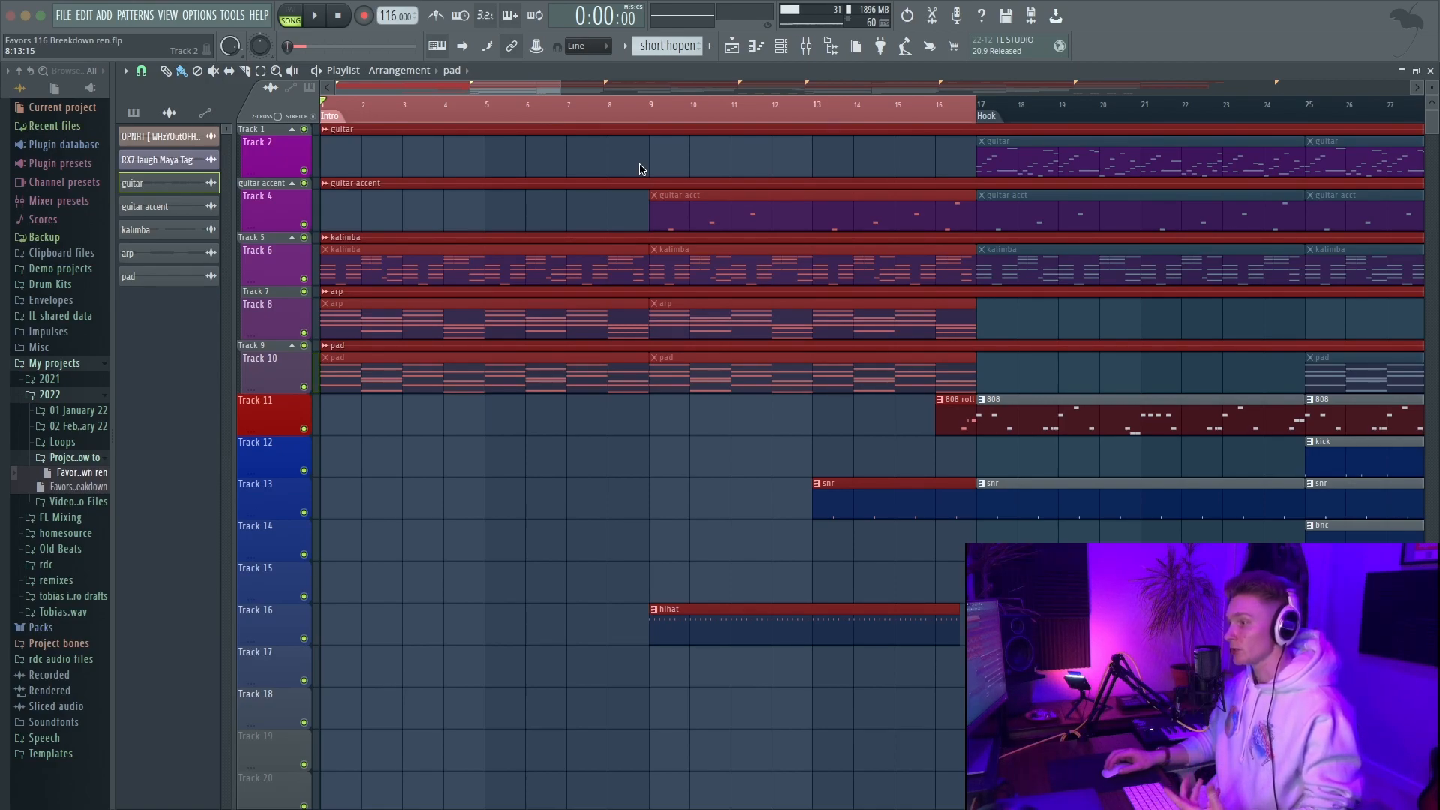
Set the time selection to the intro's second half, from bar 9 up to the hook, and play it
{"action": "scroll", "coordinate": [830, 222], "scroll_direction": "down", "scroll_amount": 5}
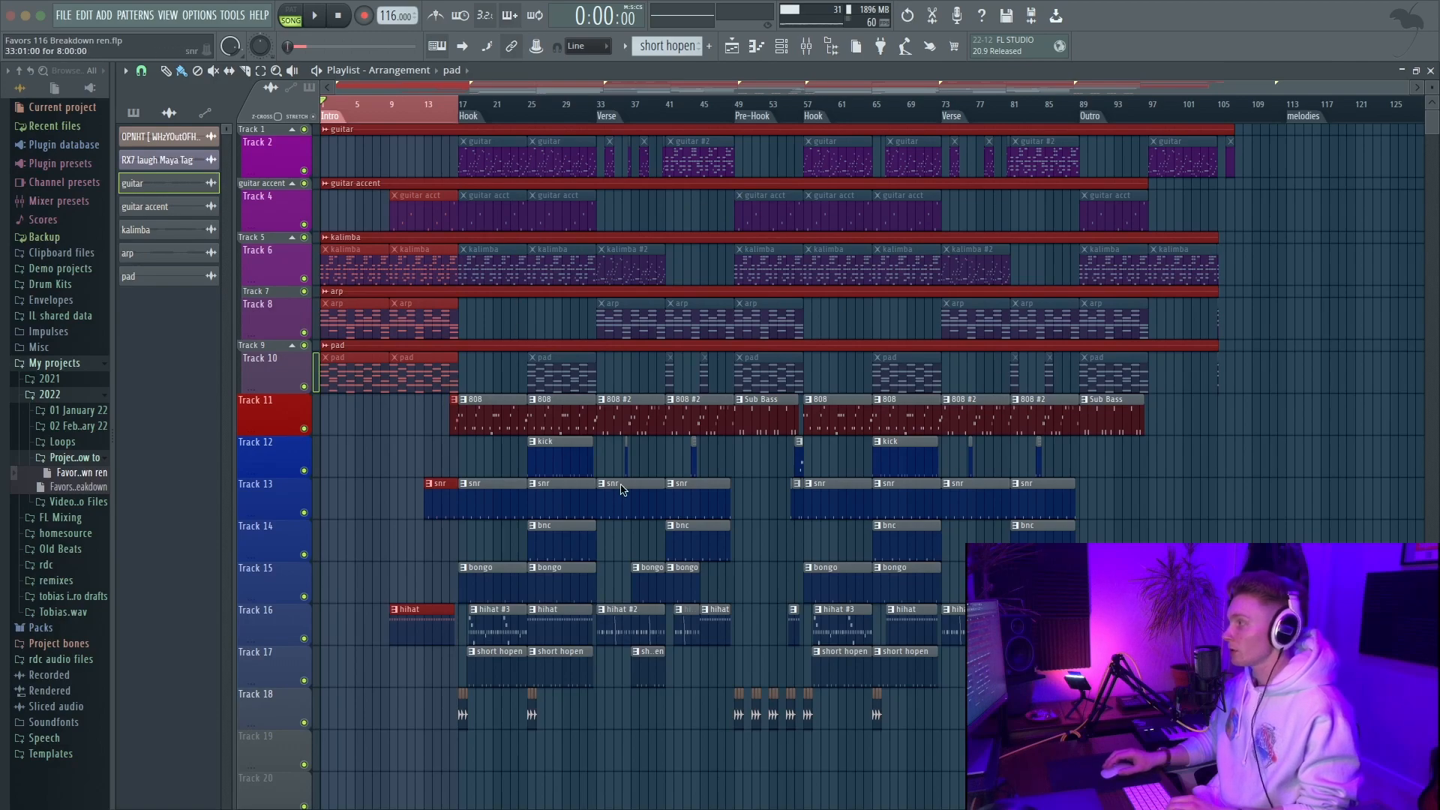
{"action": "left_click", "coordinate": [432, 175], "text": "super"}
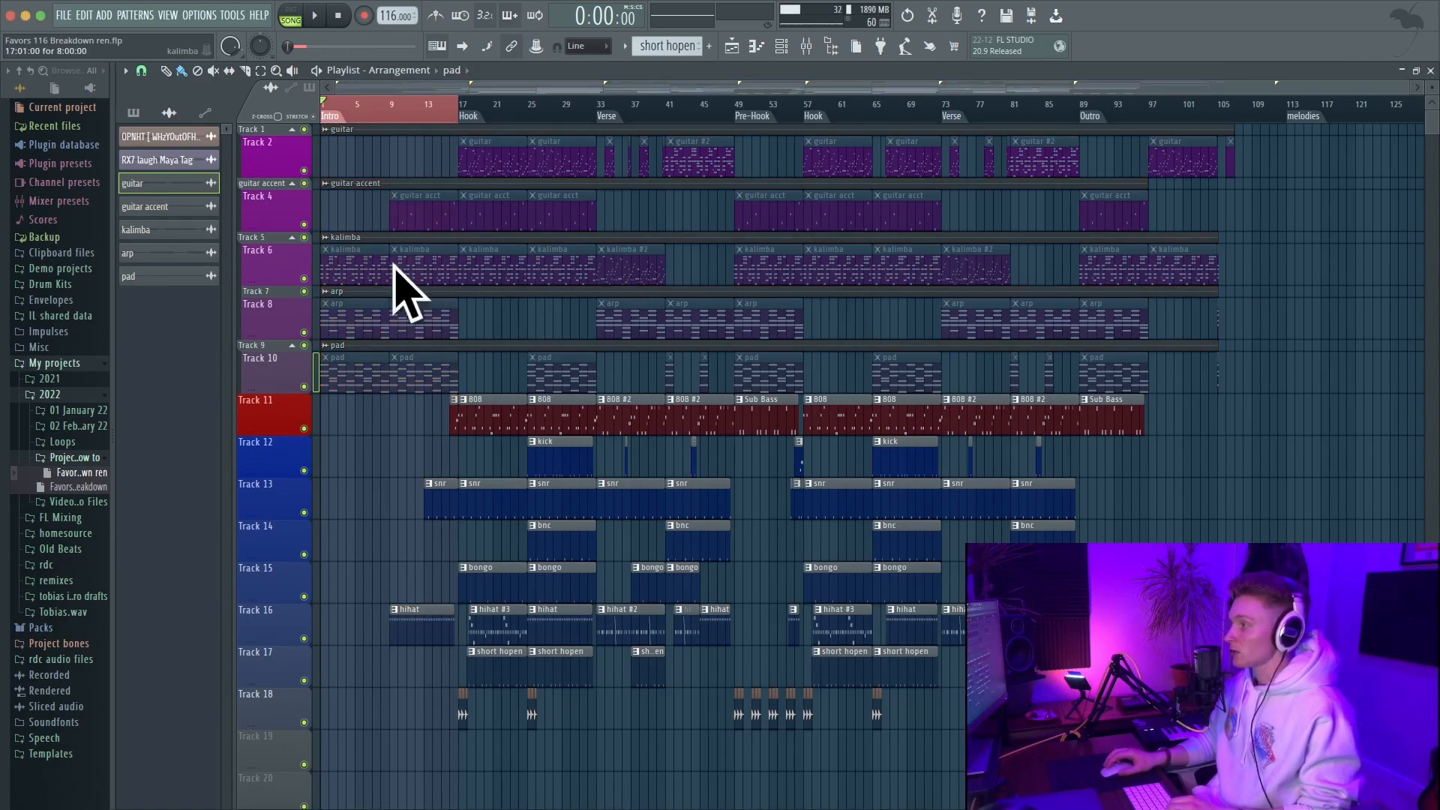
{"action": "scroll", "coordinate": [341, 294], "scroll_direction": "up", "scroll_amount": 3, "text": "ctrl"}
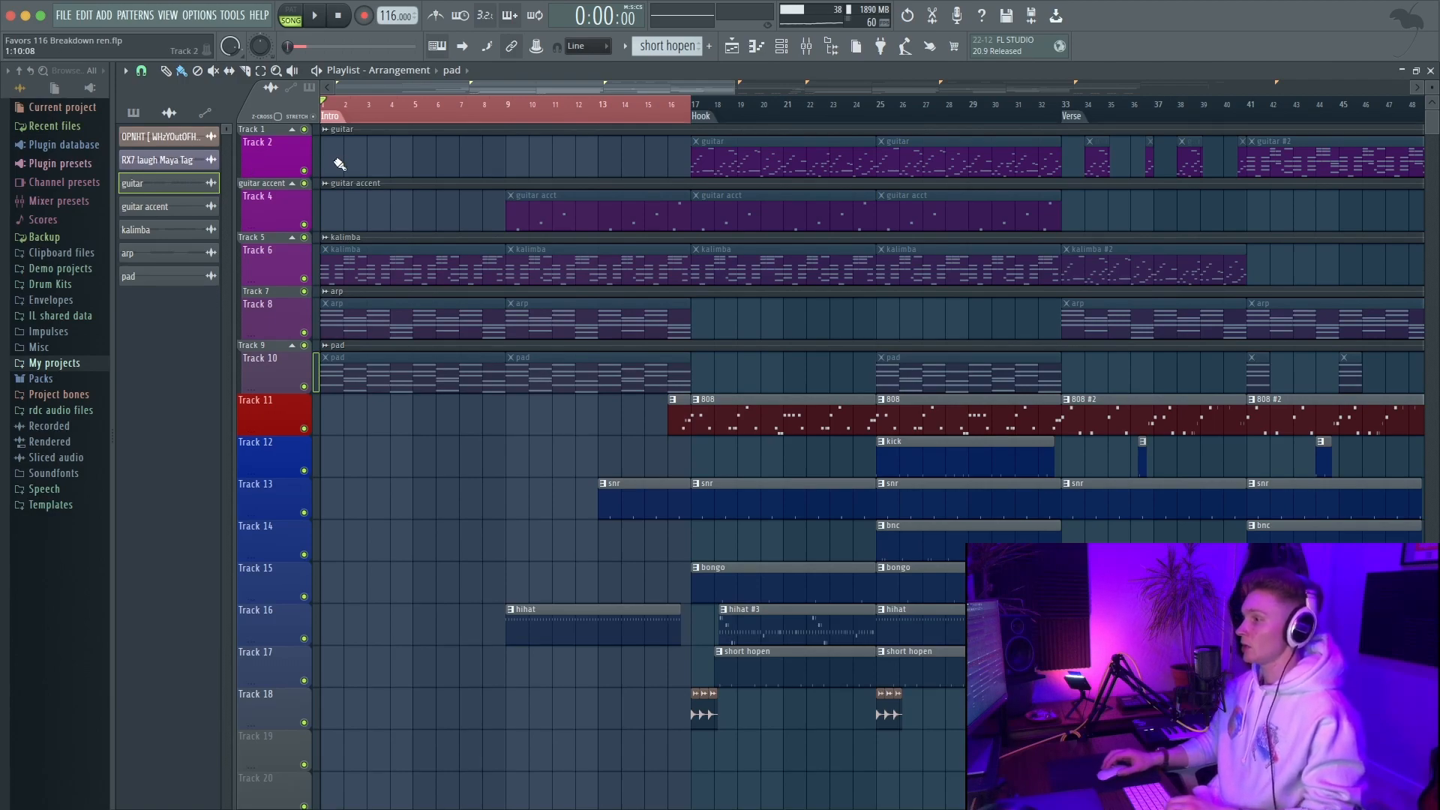
{"action": "left_click", "coordinate": [358, 117]}
{"action": "double_click", "coordinate": [508, 106]}
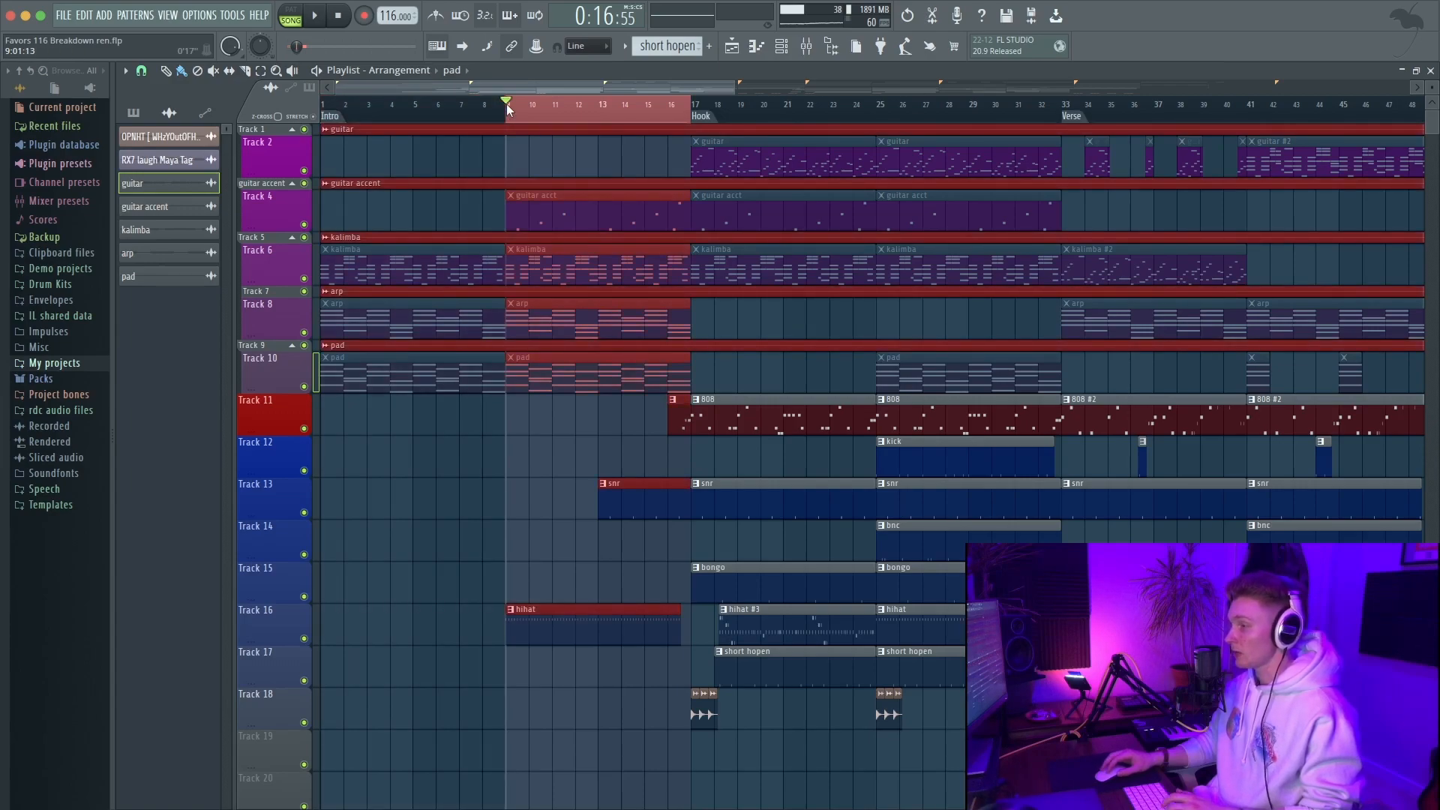
{"action": "scroll", "coordinate": [676, 211], "scroll_direction": "up", "scroll_amount": 8}
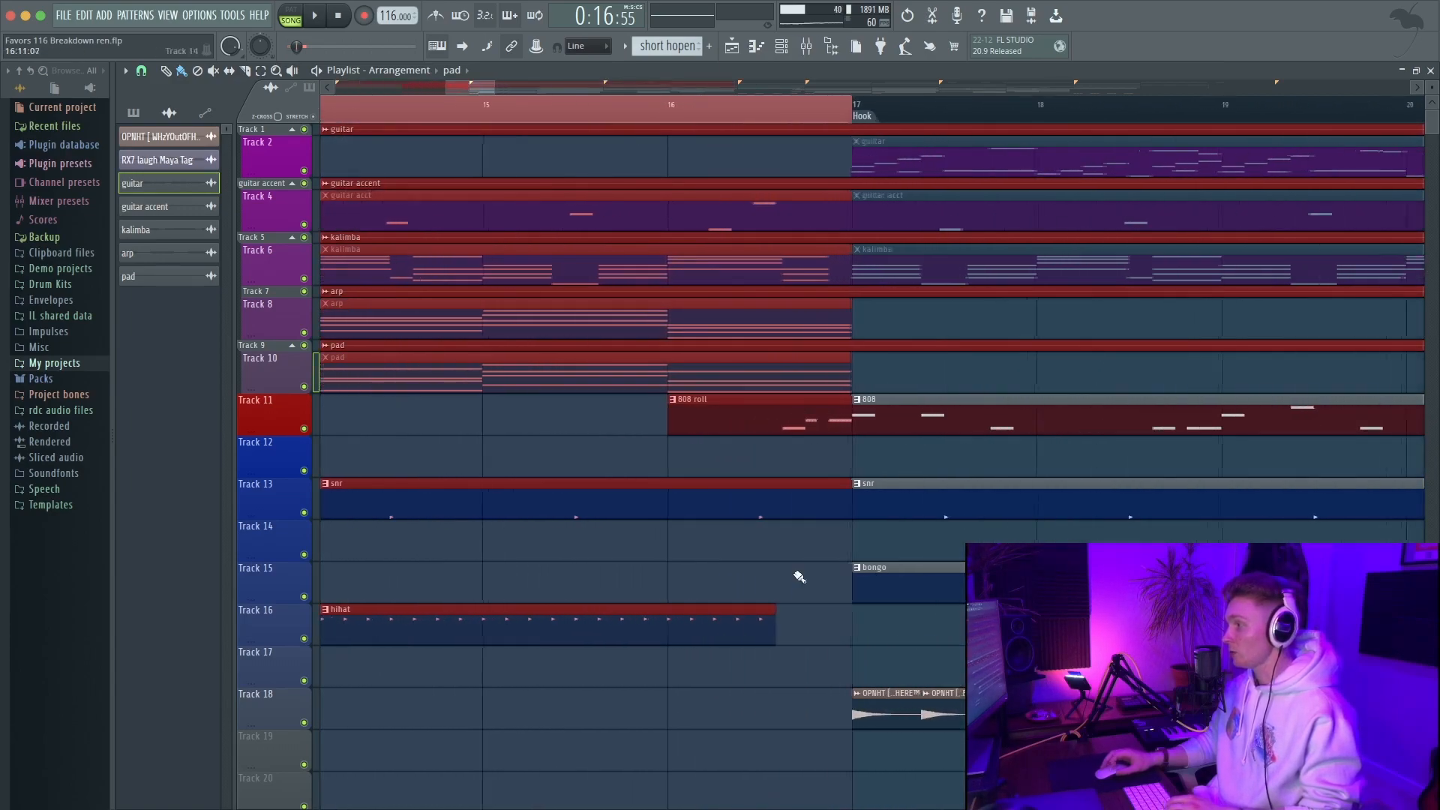
{"action": "scroll", "coordinate": [886, 415], "scroll_direction": "down", "scroll_amount": 8}
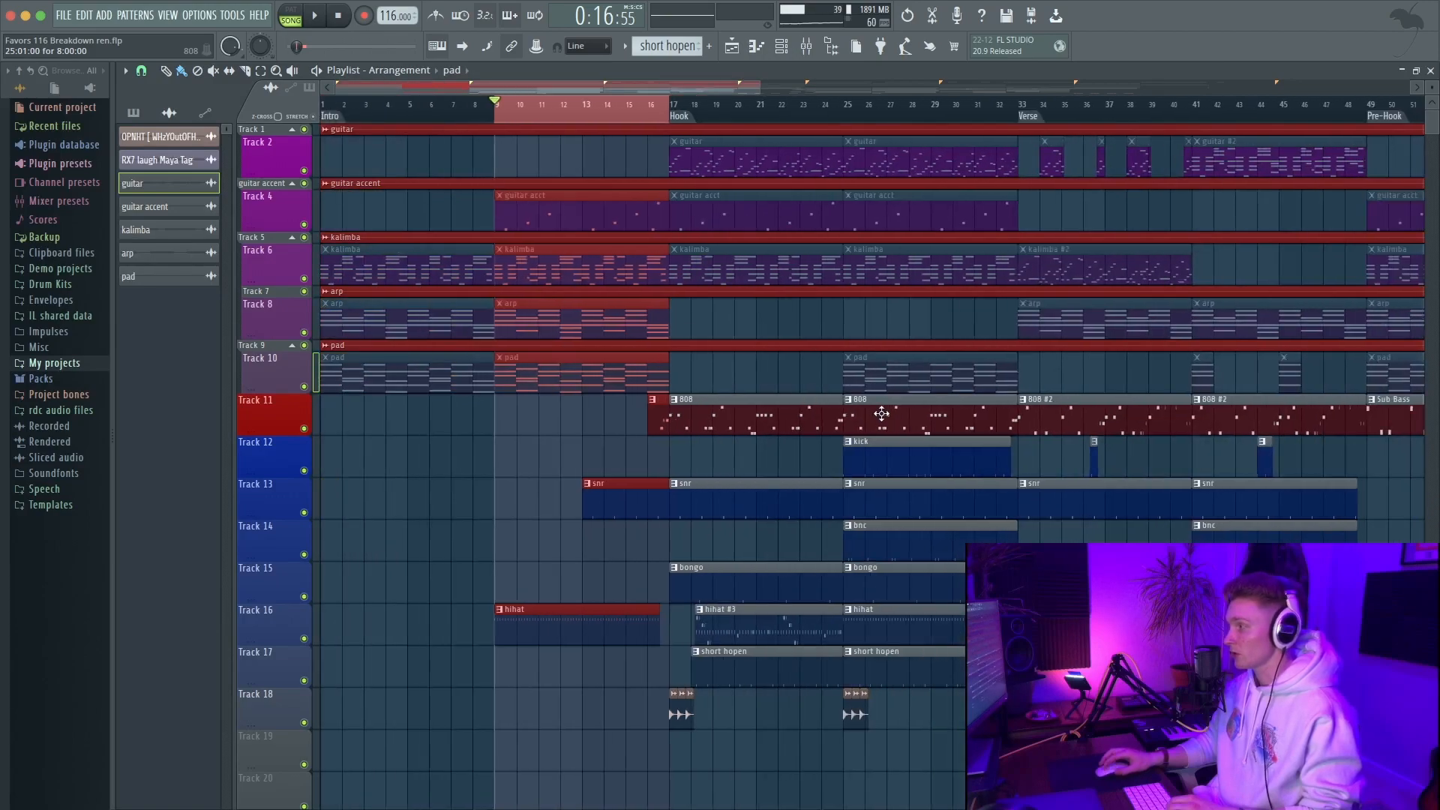
{"action": "key", "text": "space"}
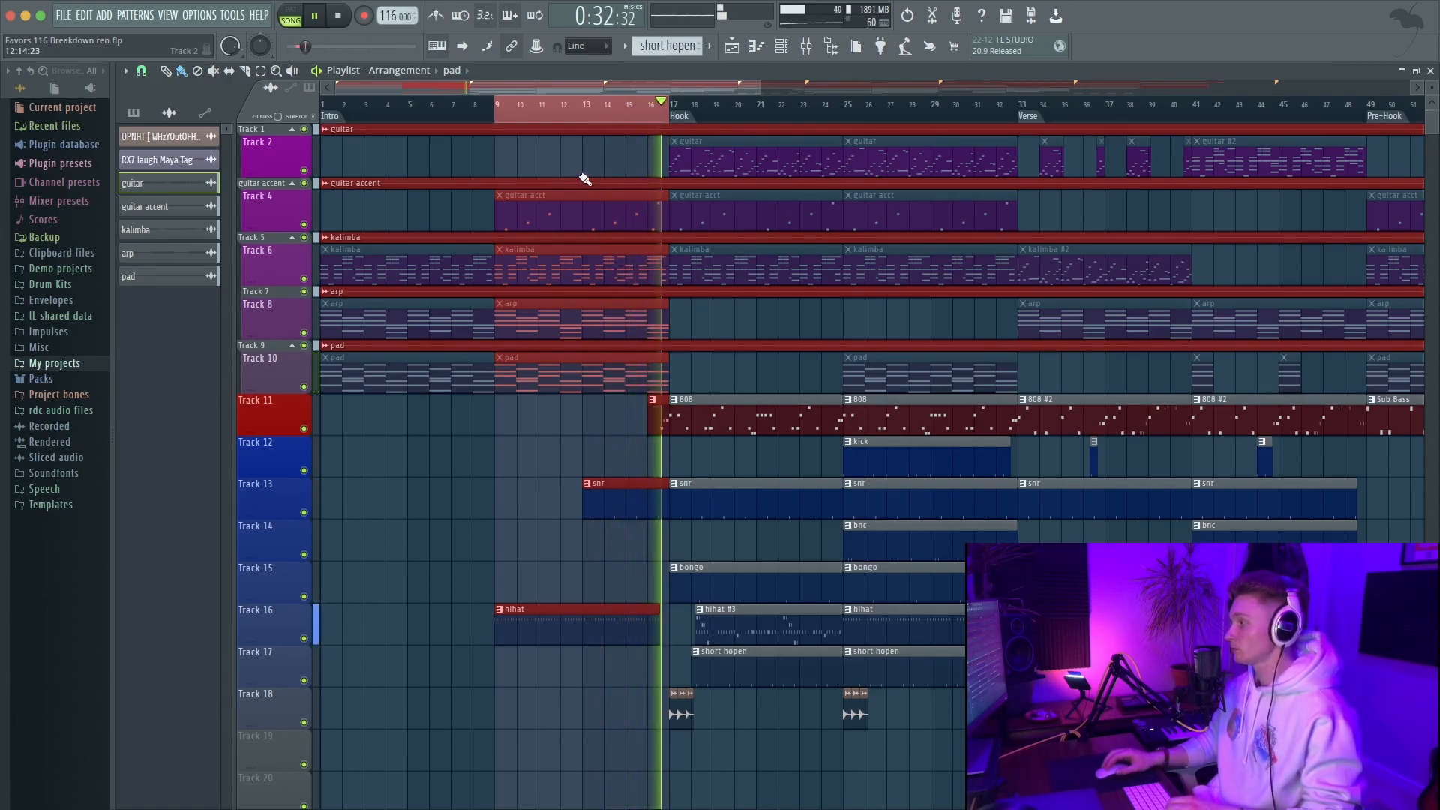
{"action": "key", "text": "space"}
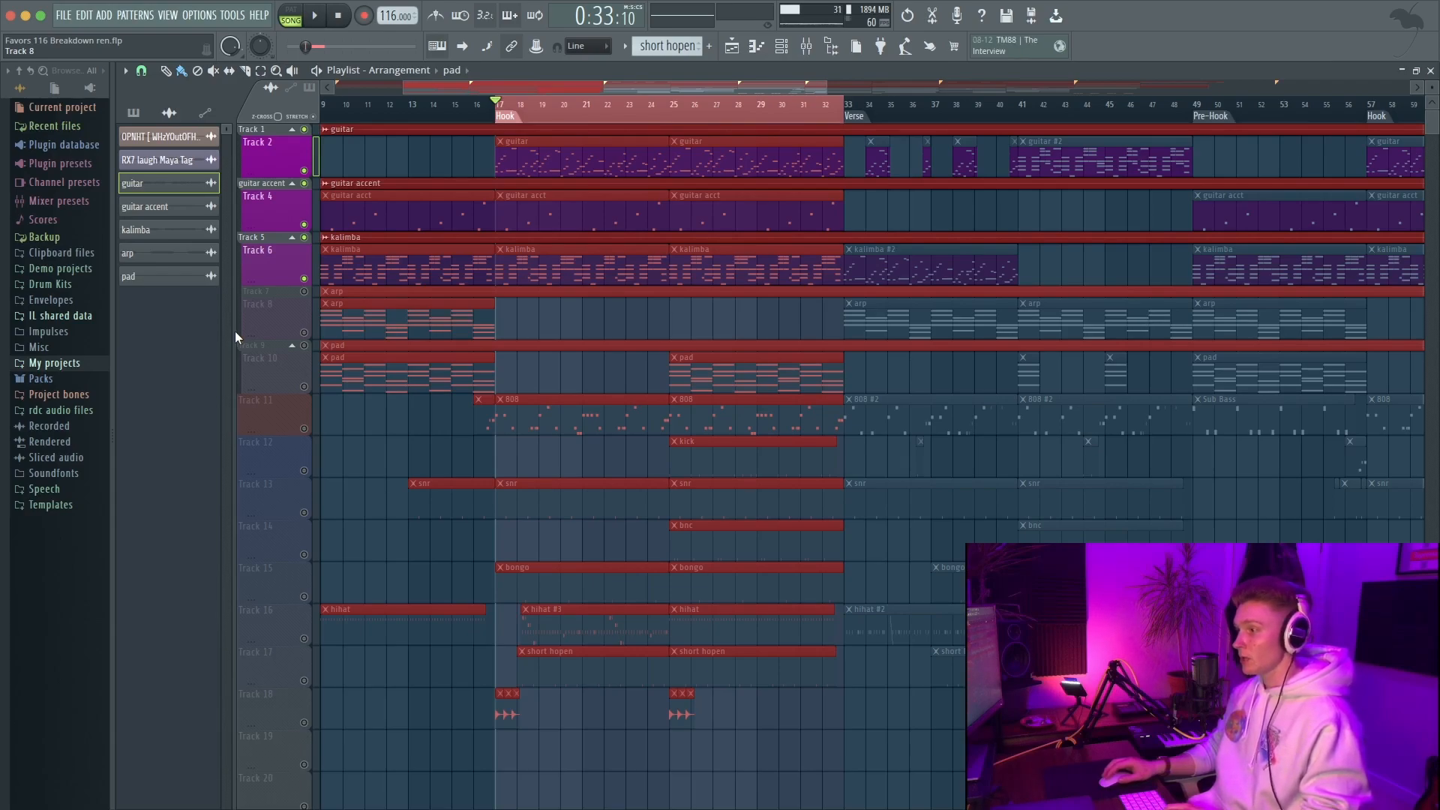
Play the hook with the guitar, guitar accent and kalimba tracks soloed, and add the pad track to the playback
{"action": "key", "text": "space"}
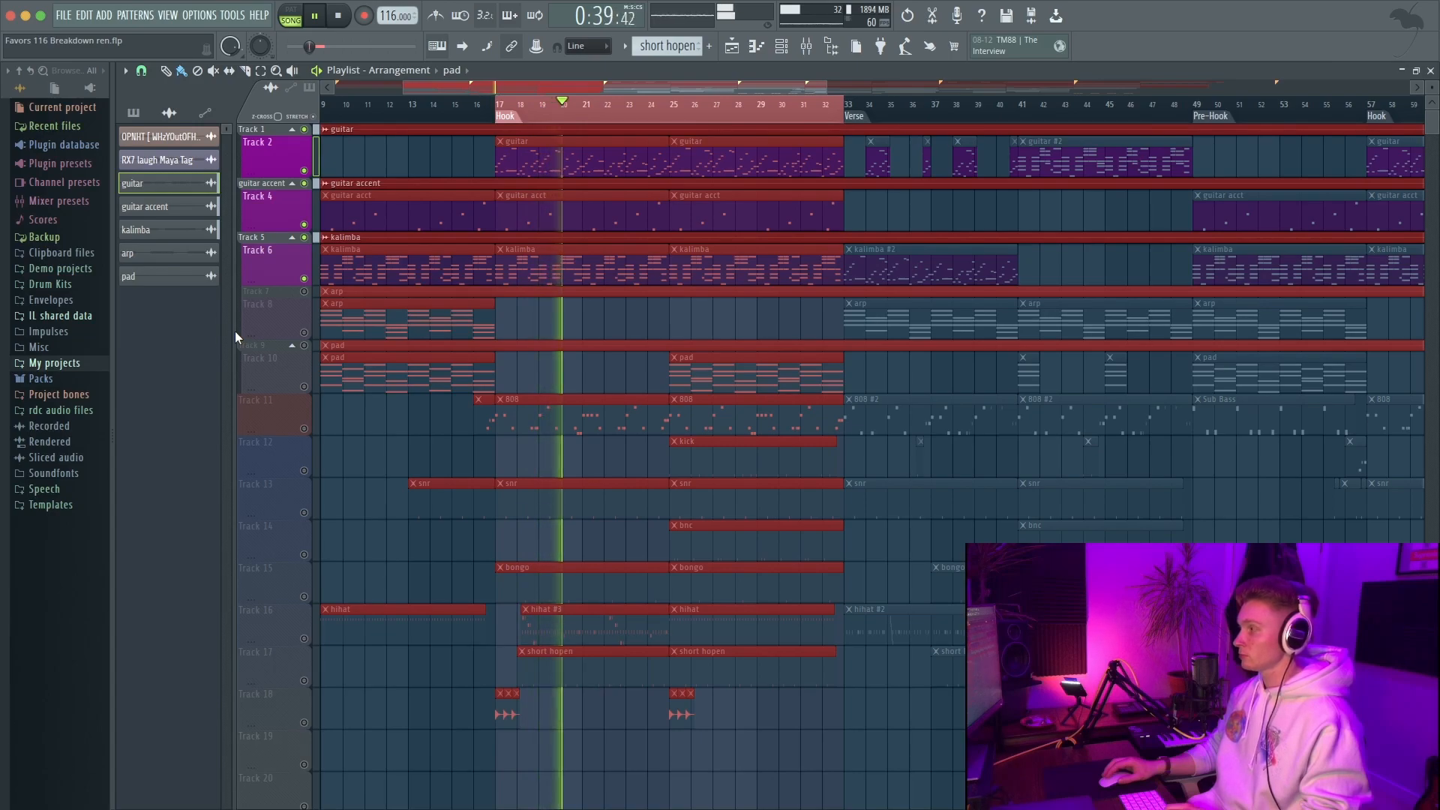
{"action": "left_click", "coordinate": [304, 345]}
{"action": "key", "text": "space"}
{"action": "left_click", "coordinate": [690, 383]}
{"action": "key", "text": "space"}
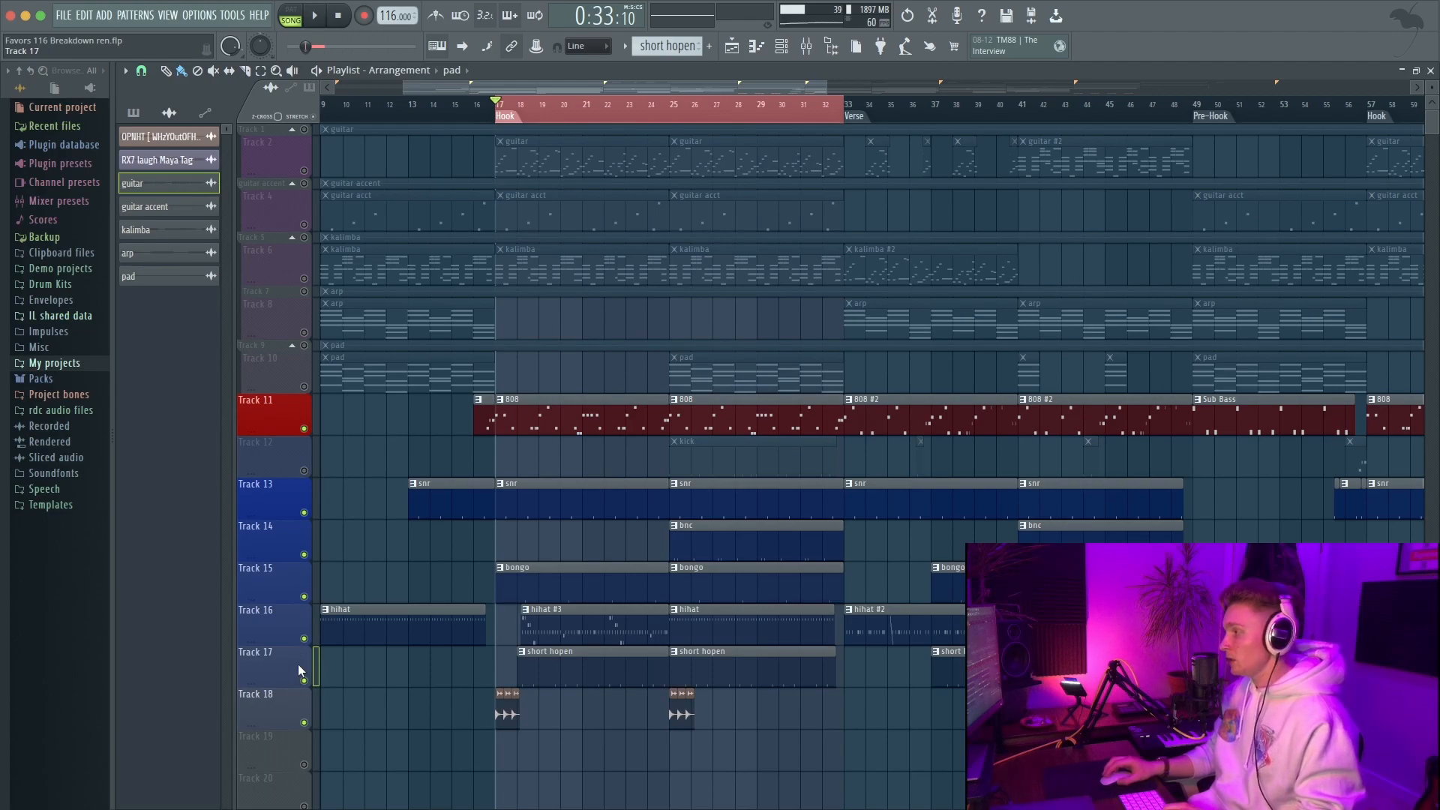
Unmute the kick on Track 12 and select the kick and bnc clips in the hook's second half
{"action": "left_click", "coordinate": [304, 471]}
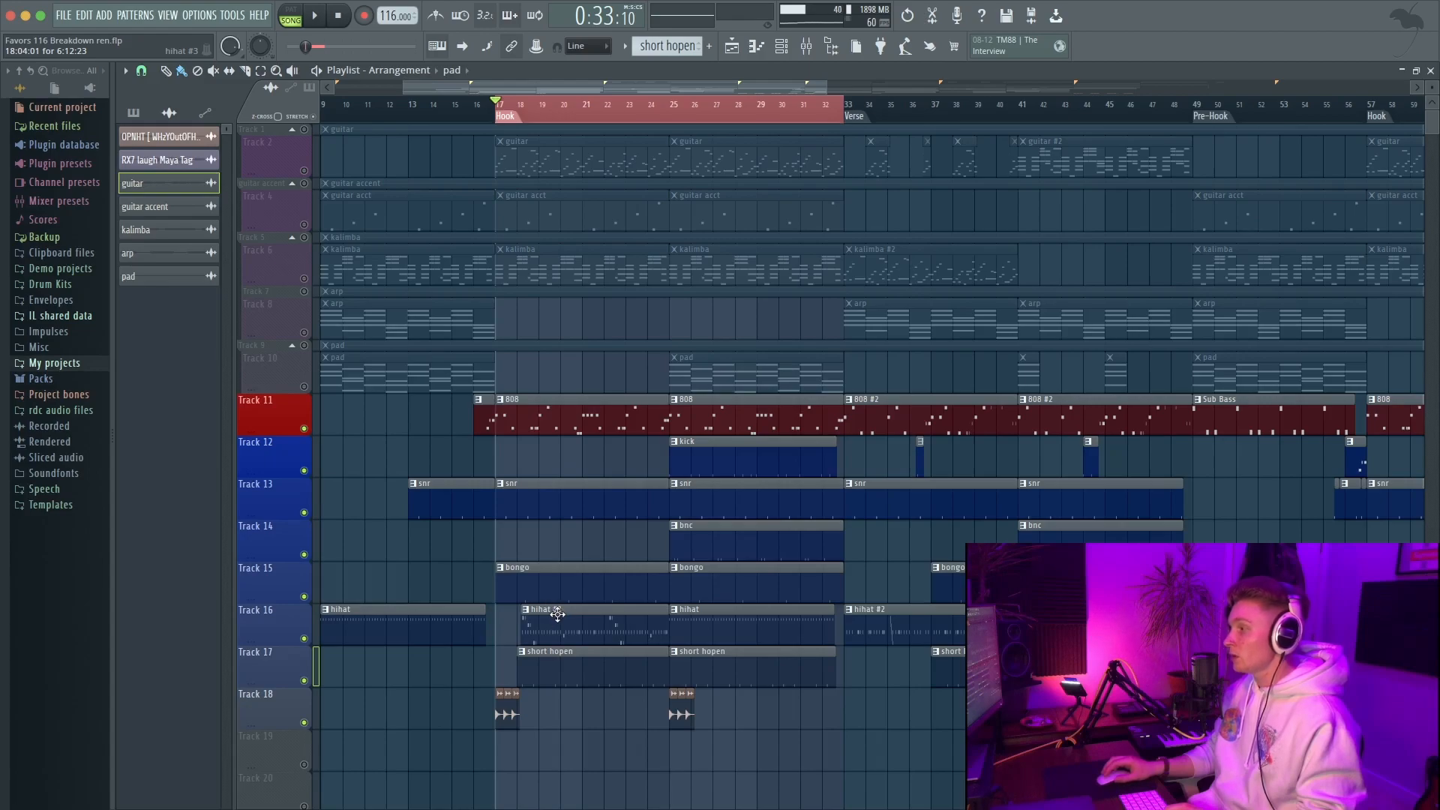
{"action": "left_click_drag", "start_coordinate": [569, 717], "coordinate": [406, 725], "text": "ctrl"}
{"action": "left_click", "coordinate": [527, 757]}
{"action": "right_click", "coordinate": [561, 749]}
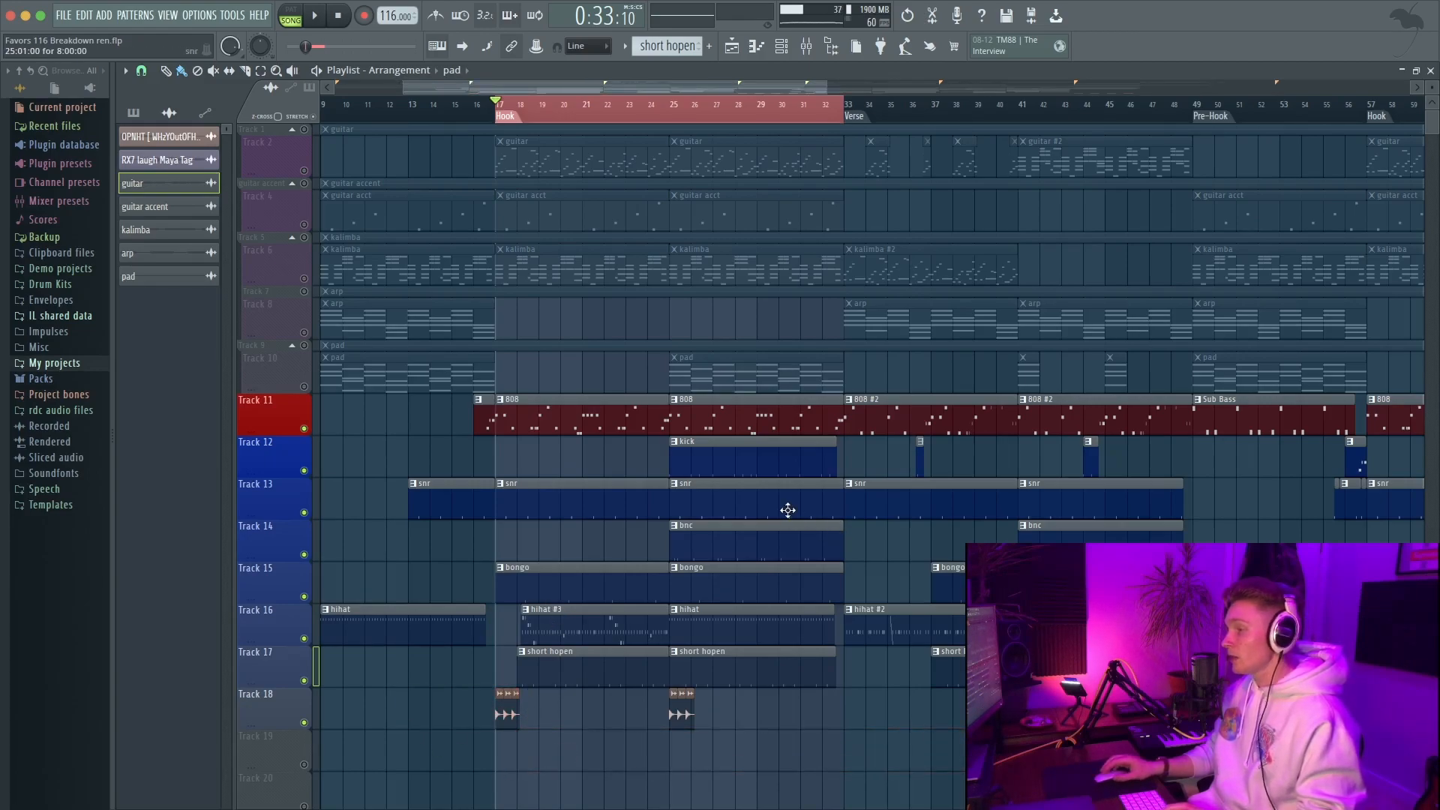
{"action": "left_click", "coordinate": [775, 462], "text": "shift"}
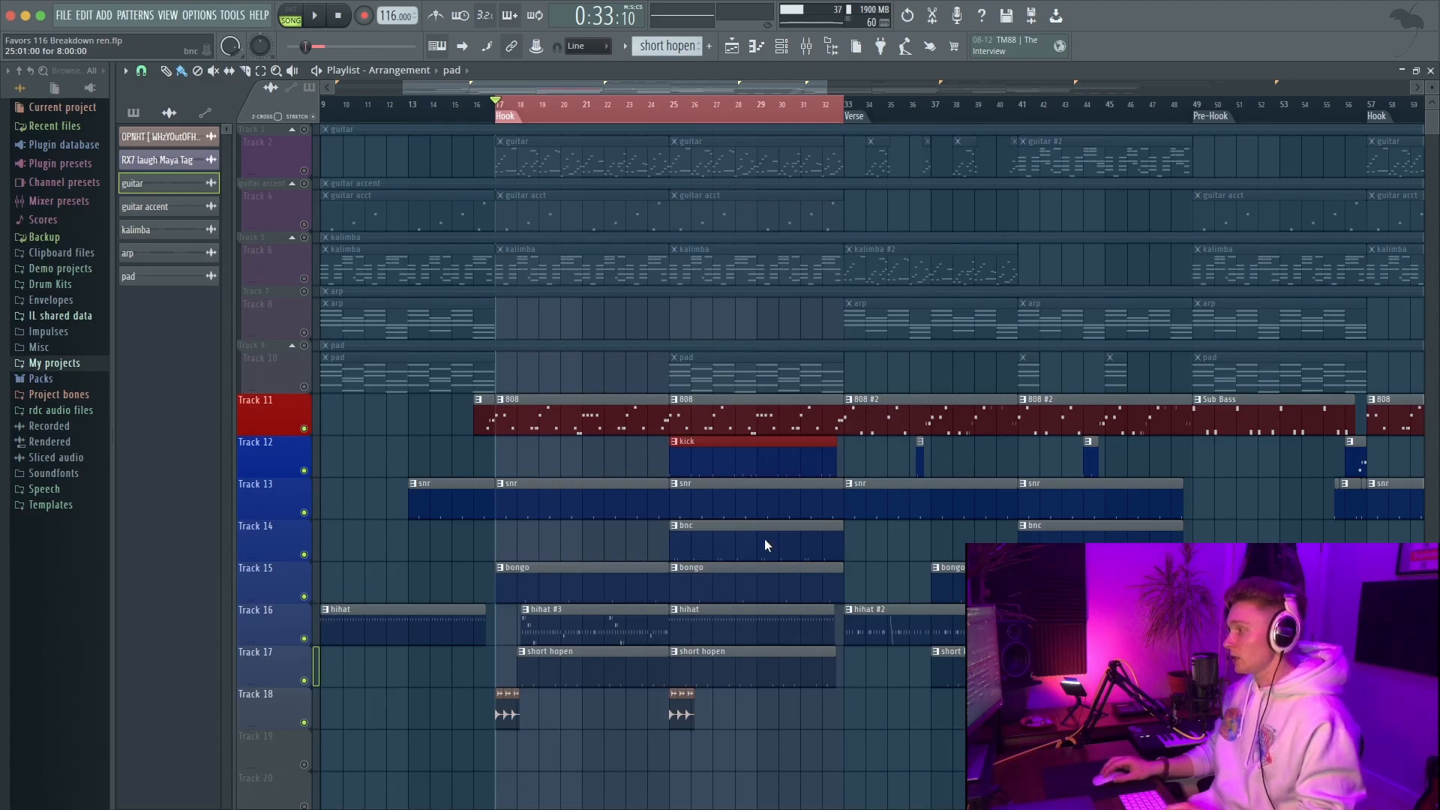
{"action": "left_click", "coordinate": [763, 554], "text": "shift"}
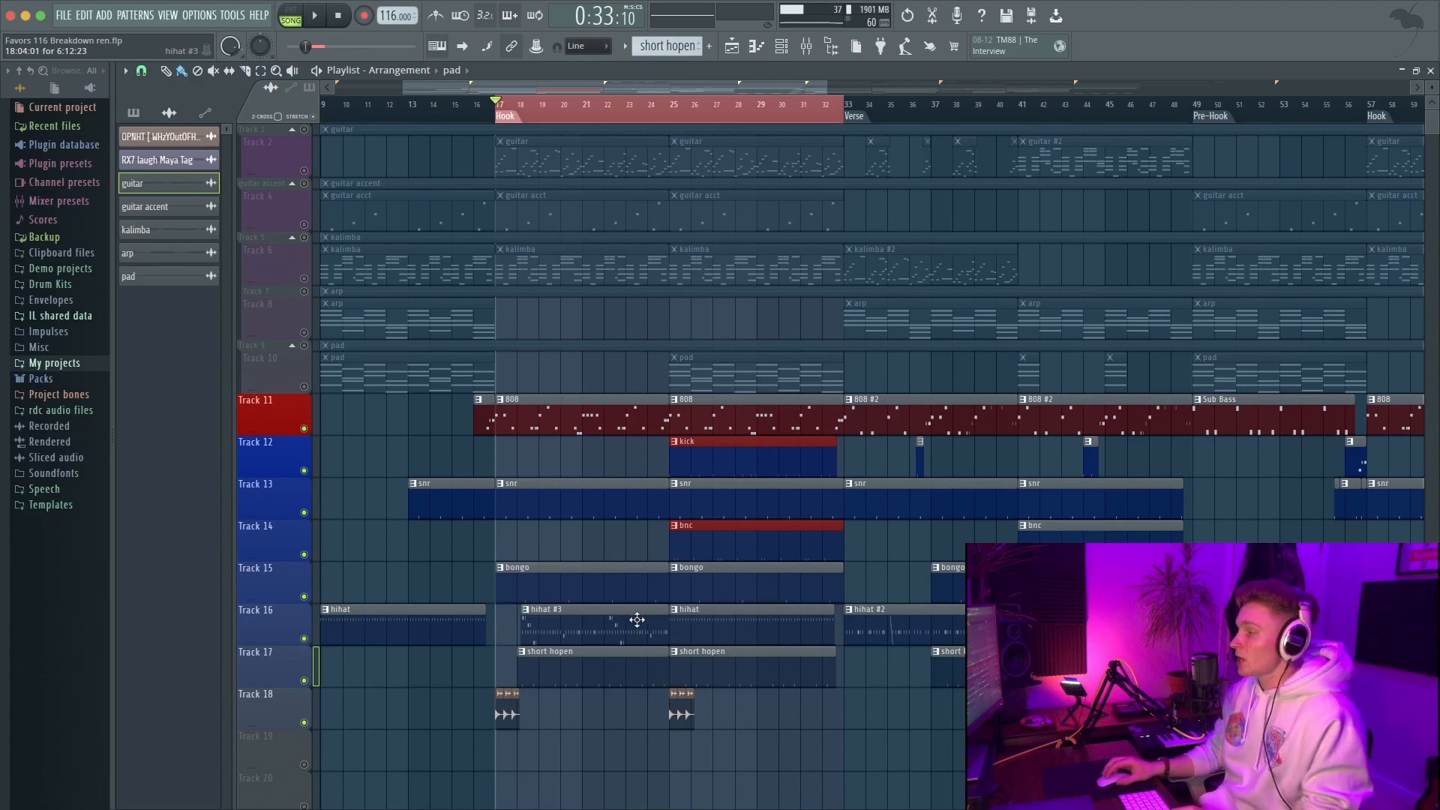
Open the hook's hihat #3 and hihat patterns one after the other in the piano roll to compare their notes
{"action": "double_click", "coordinate": [586, 626]}
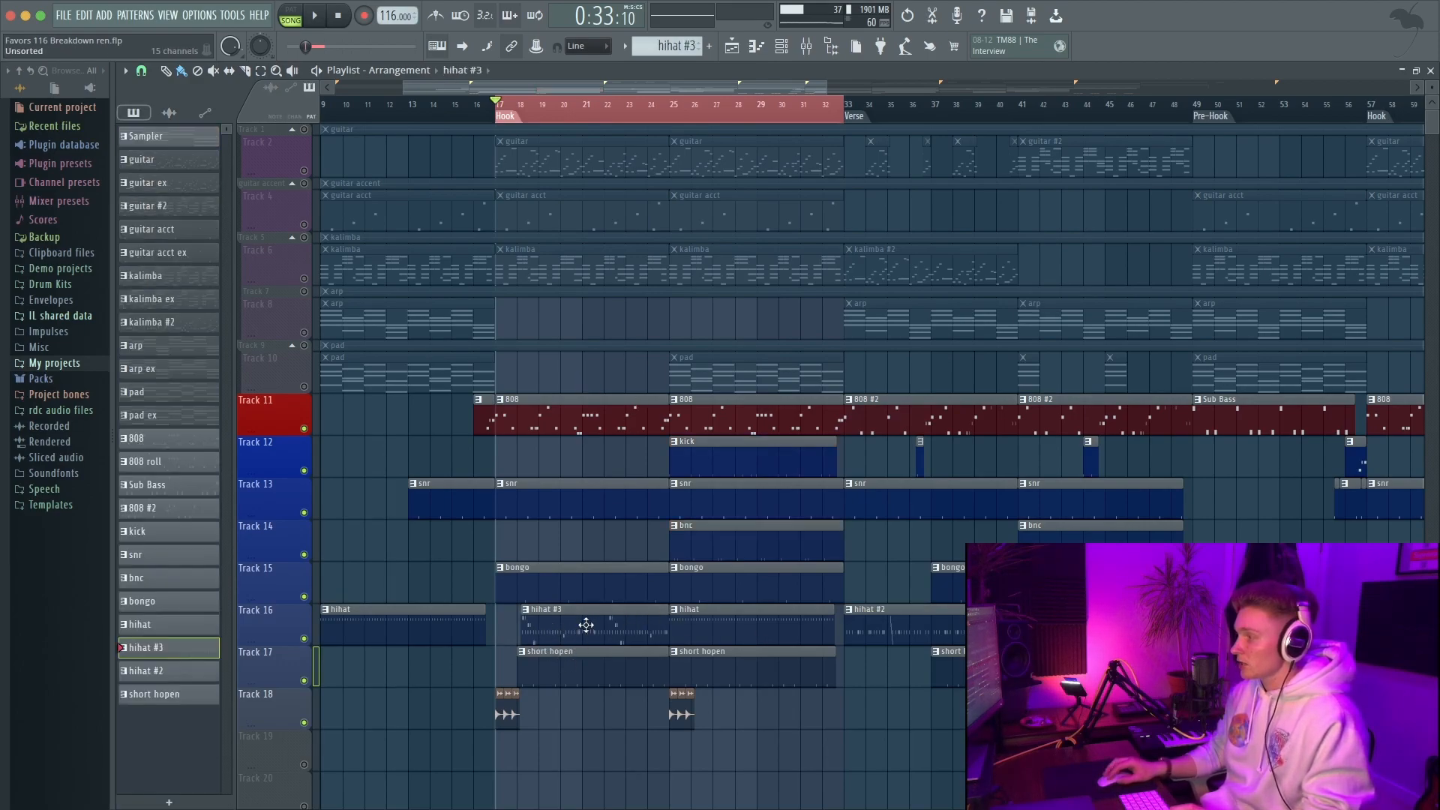
{"action": "scroll", "coordinate": [570, 544], "scroll_direction": "down", "scroll_amount": 3}
{"action": "key", "text": "Escape"}
{"action": "double_click", "coordinate": [693, 622]}
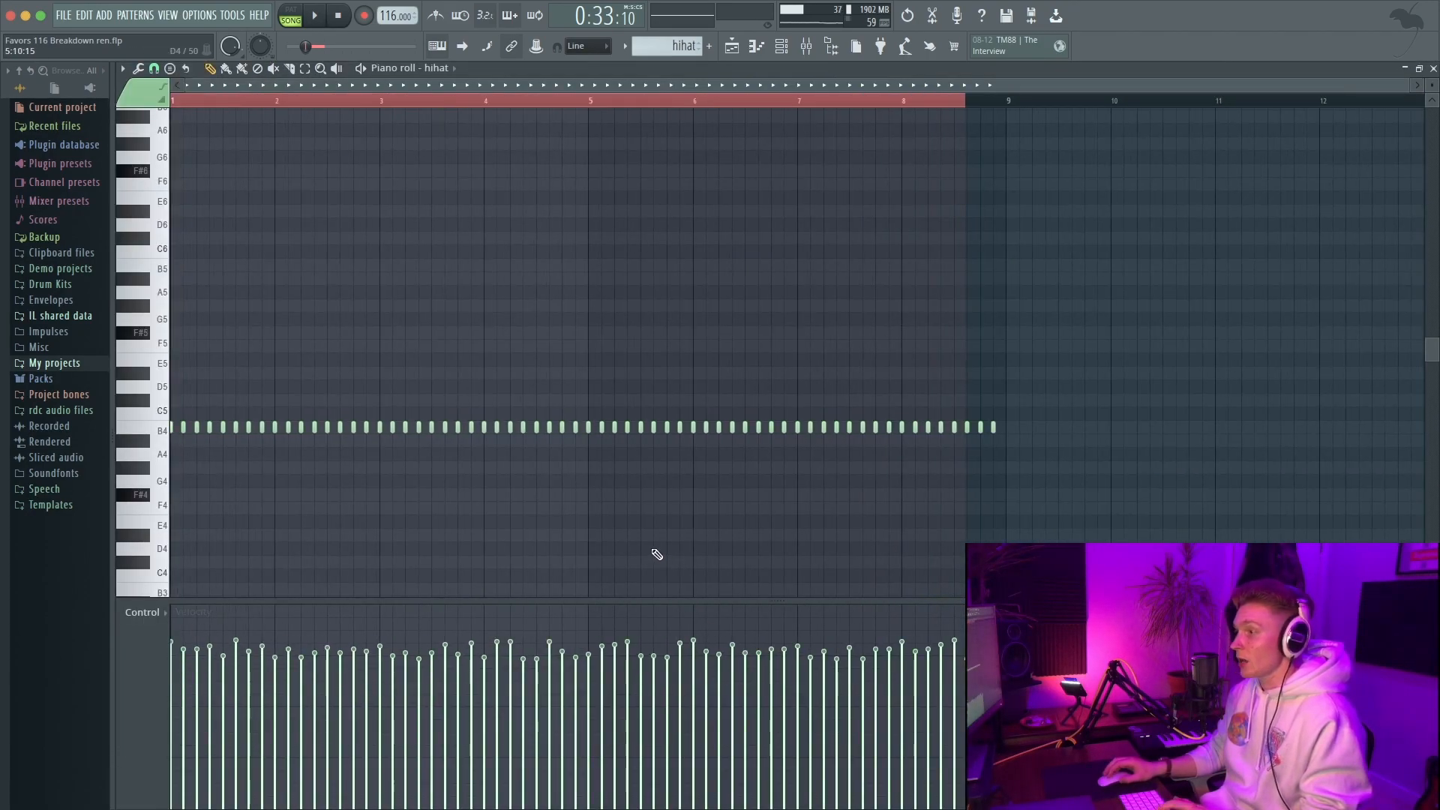
{"action": "key", "text": "Escape"}
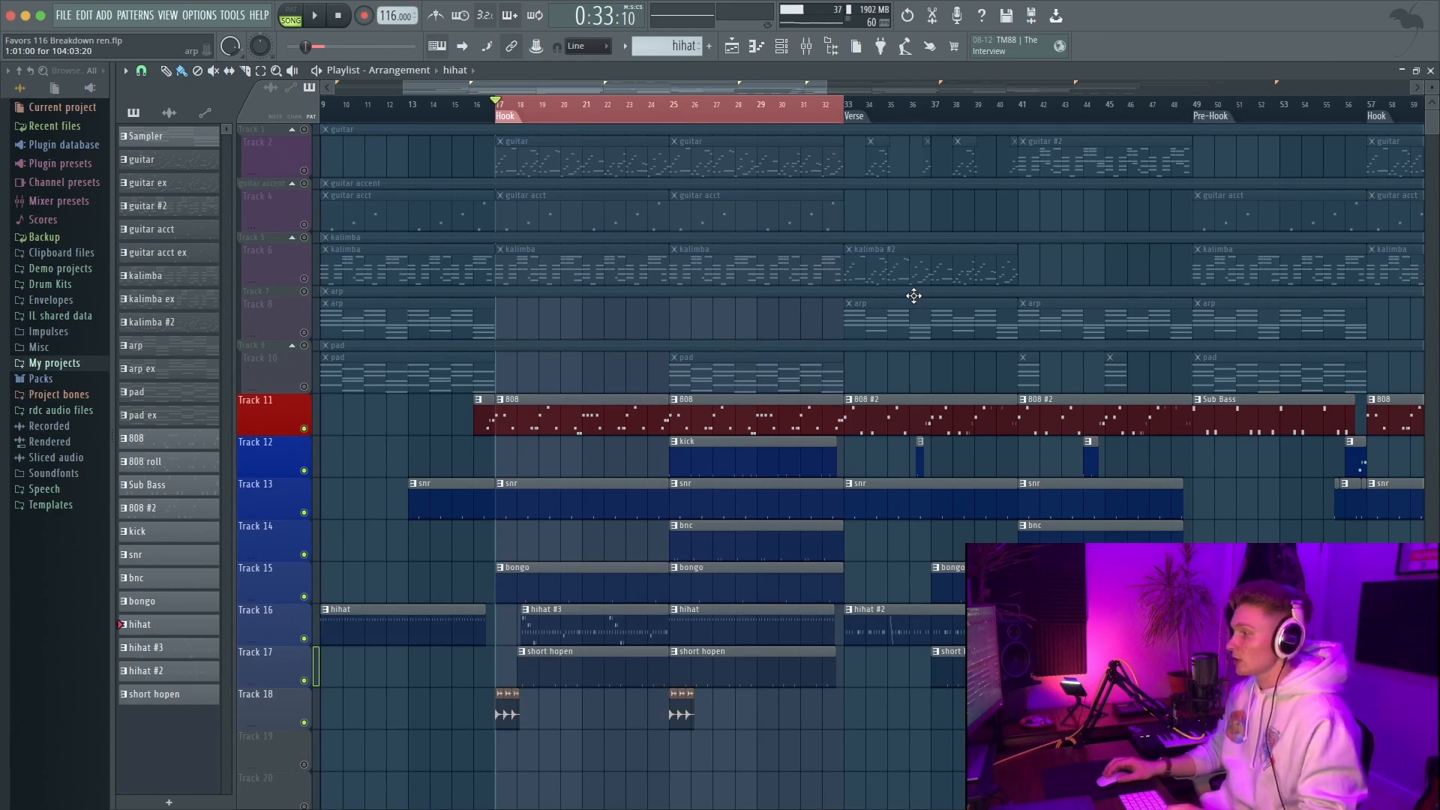
Play the hook's 808 and drum tracks through both halves and save the project
{"action": "key", "text": "space"}
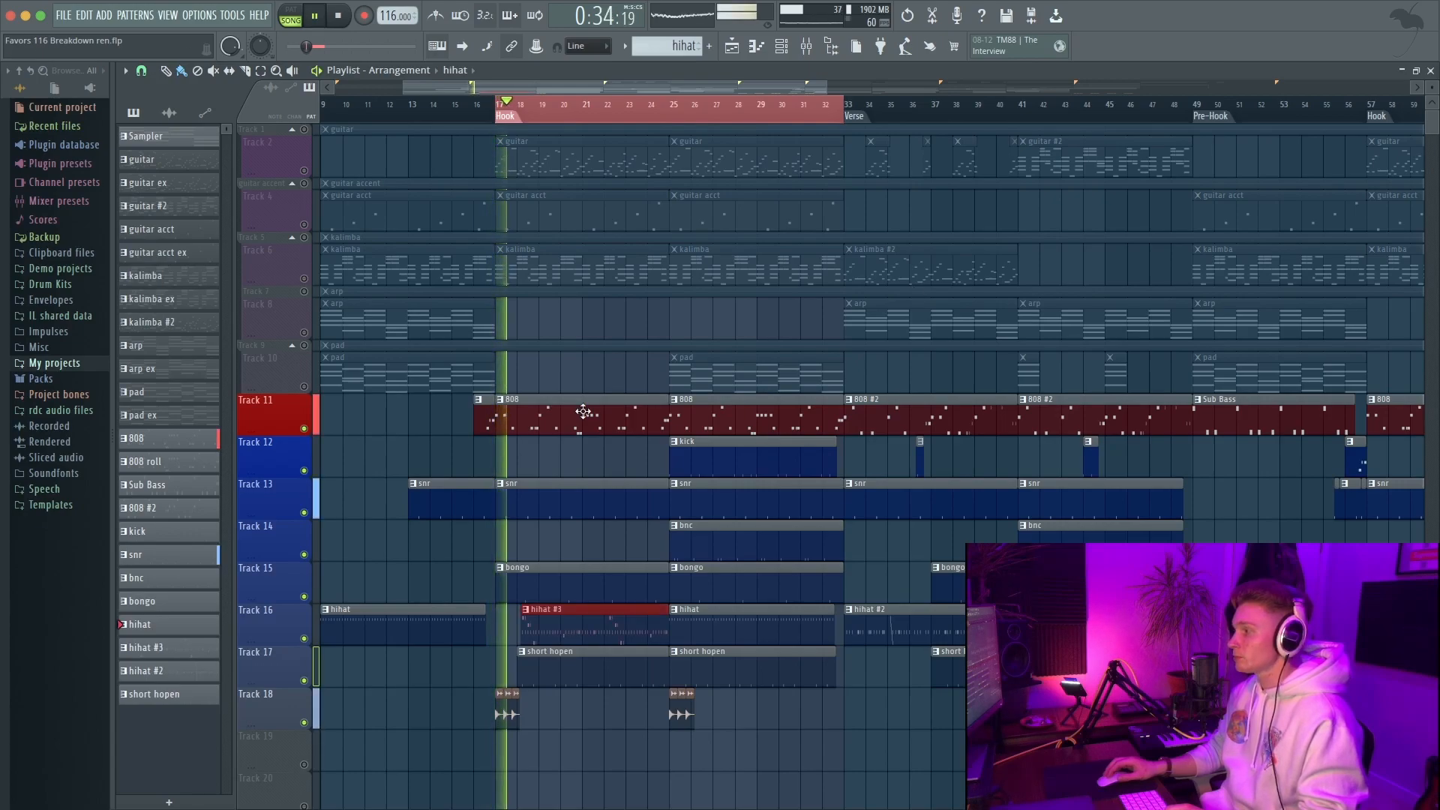
{"action": "left_click", "coordinate": [584, 700], "text": "super"}
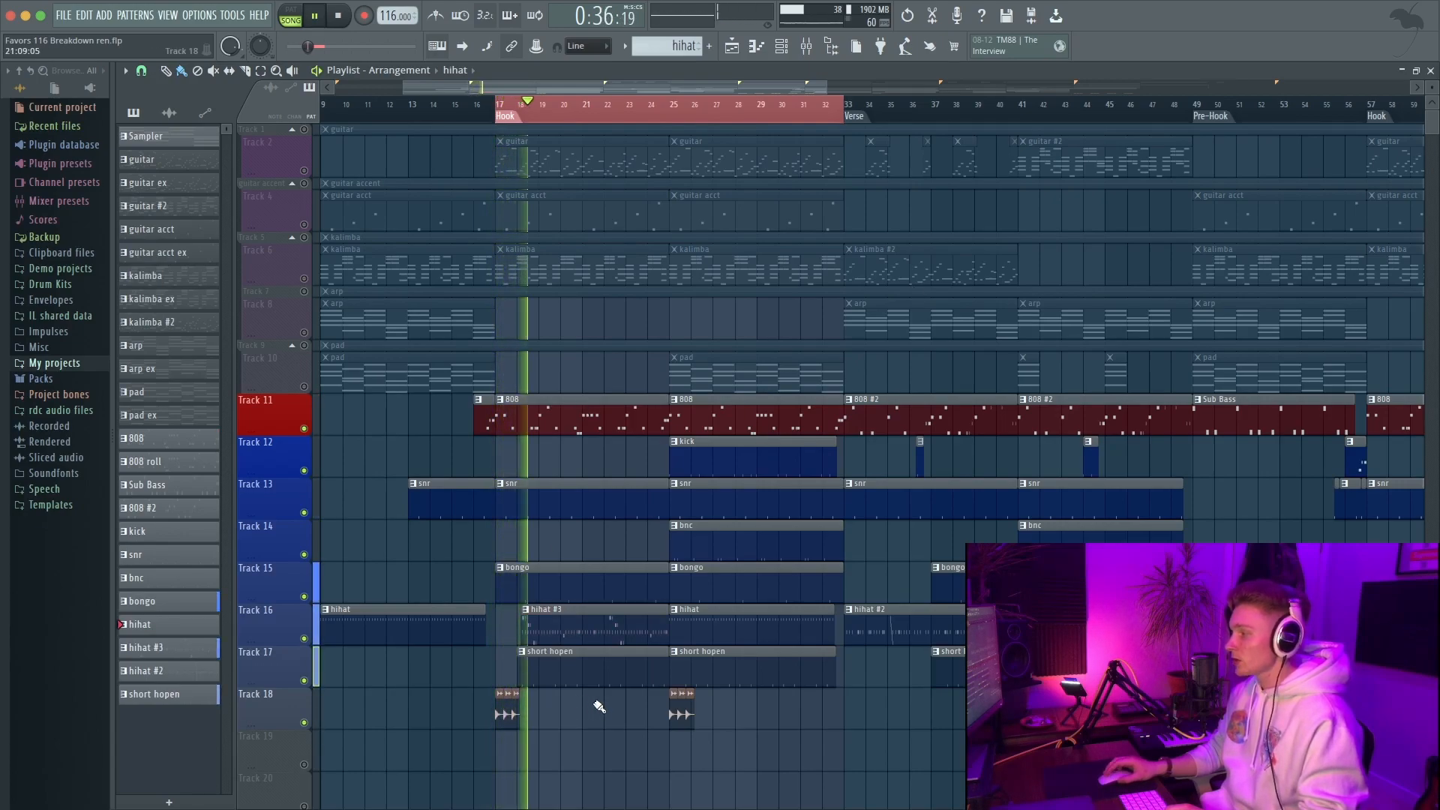
{"action": "scroll", "coordinate": [524, 632], "scroll_direction": "up", "scroll_amount": 5}
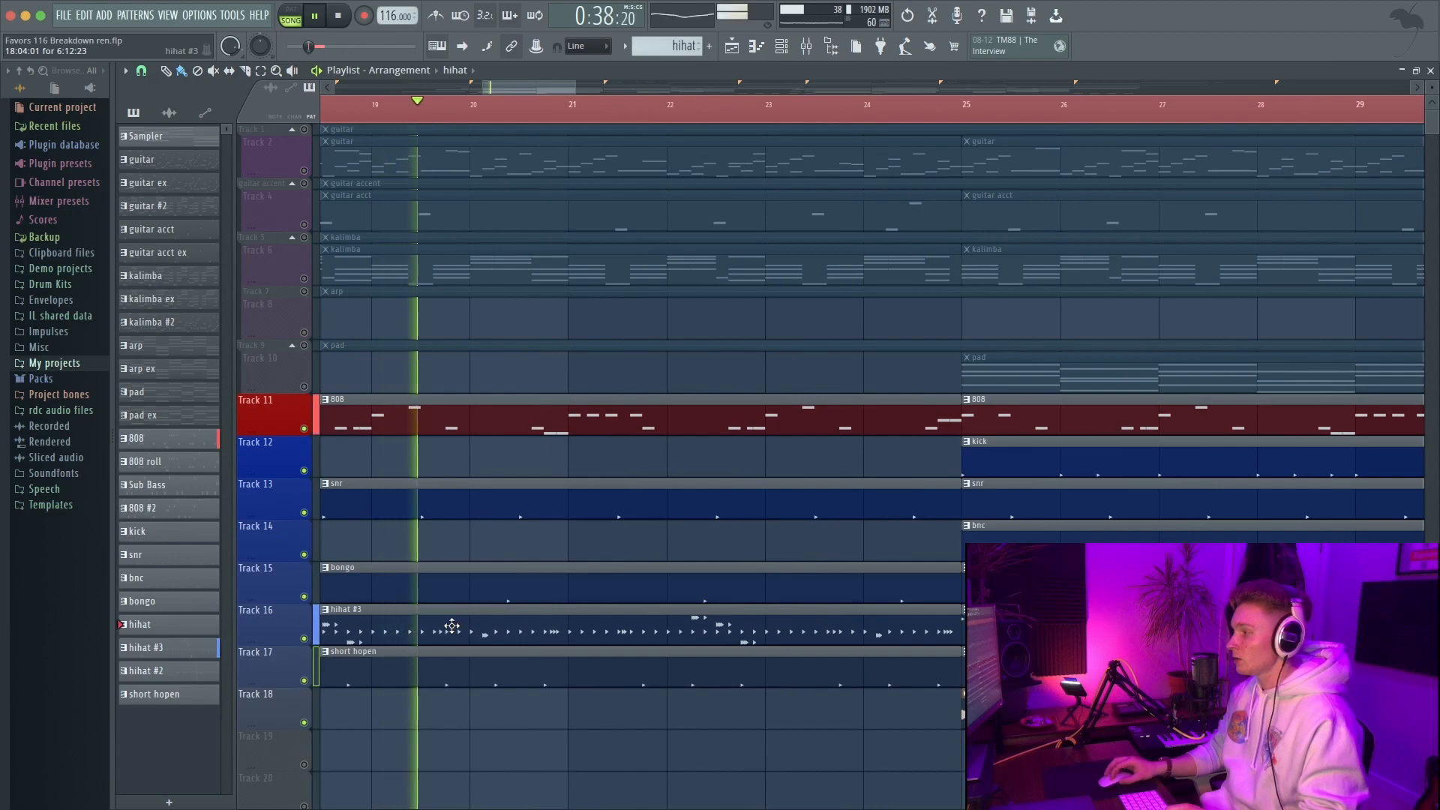
{"action": "scroll", "coordinate": [451, 626], "scroll_direction": "left", "scroll_amount": 5}
{"action": "scroll", "coordinate": [451, 626], "scroll_direction": "left", "scroll_amount": 3}
{"action": "scroll", "coordinate": [452, 626], "scroll_direction": "right", "scroll_amount": 5}
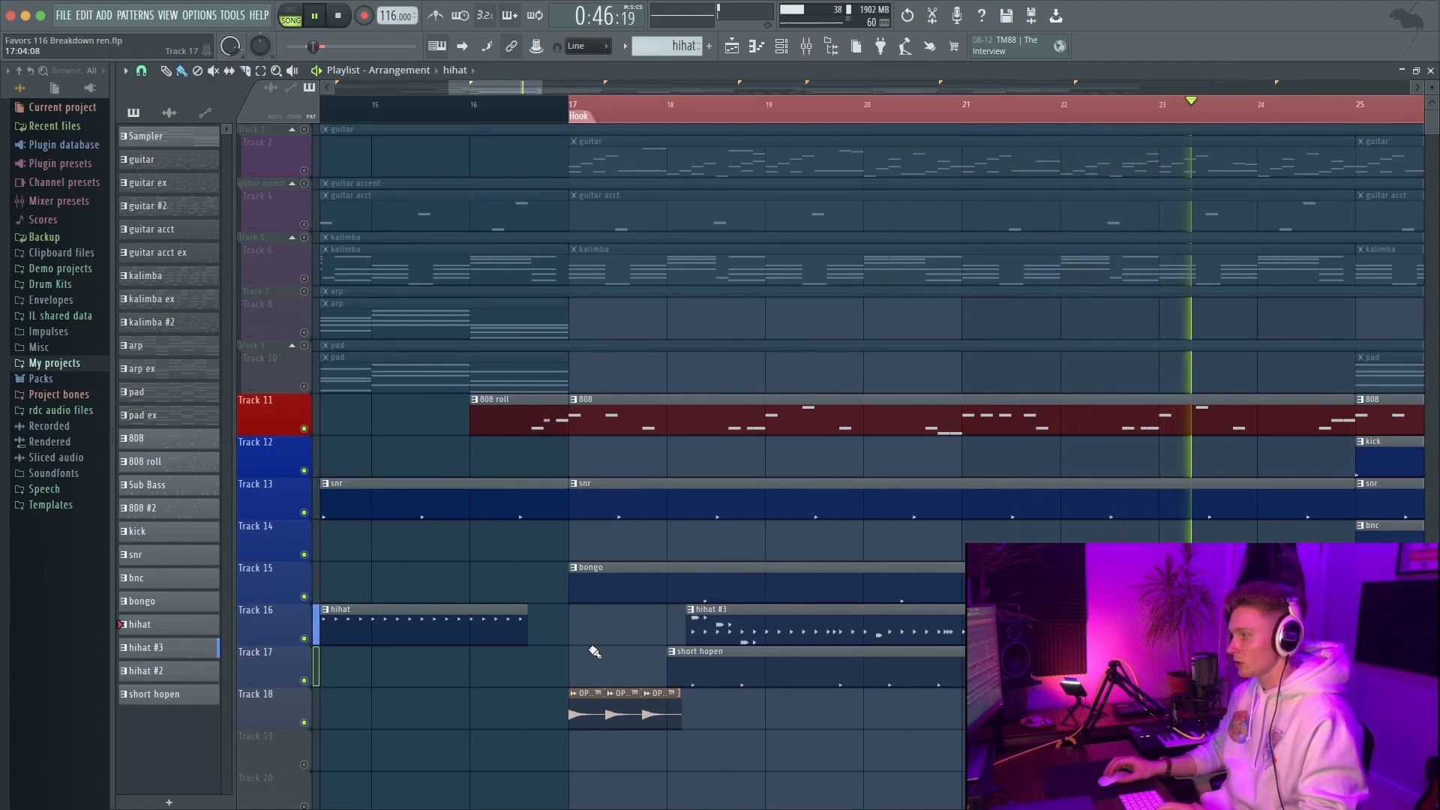
{"action": "scroll", "coordinate": [595, 652], "scroll_direction": "down", "scroll_amount": 3}
{"action": "scroll", "coordinate": [910, 643], "scroll_direction": "up", "scroll_amount": 2}
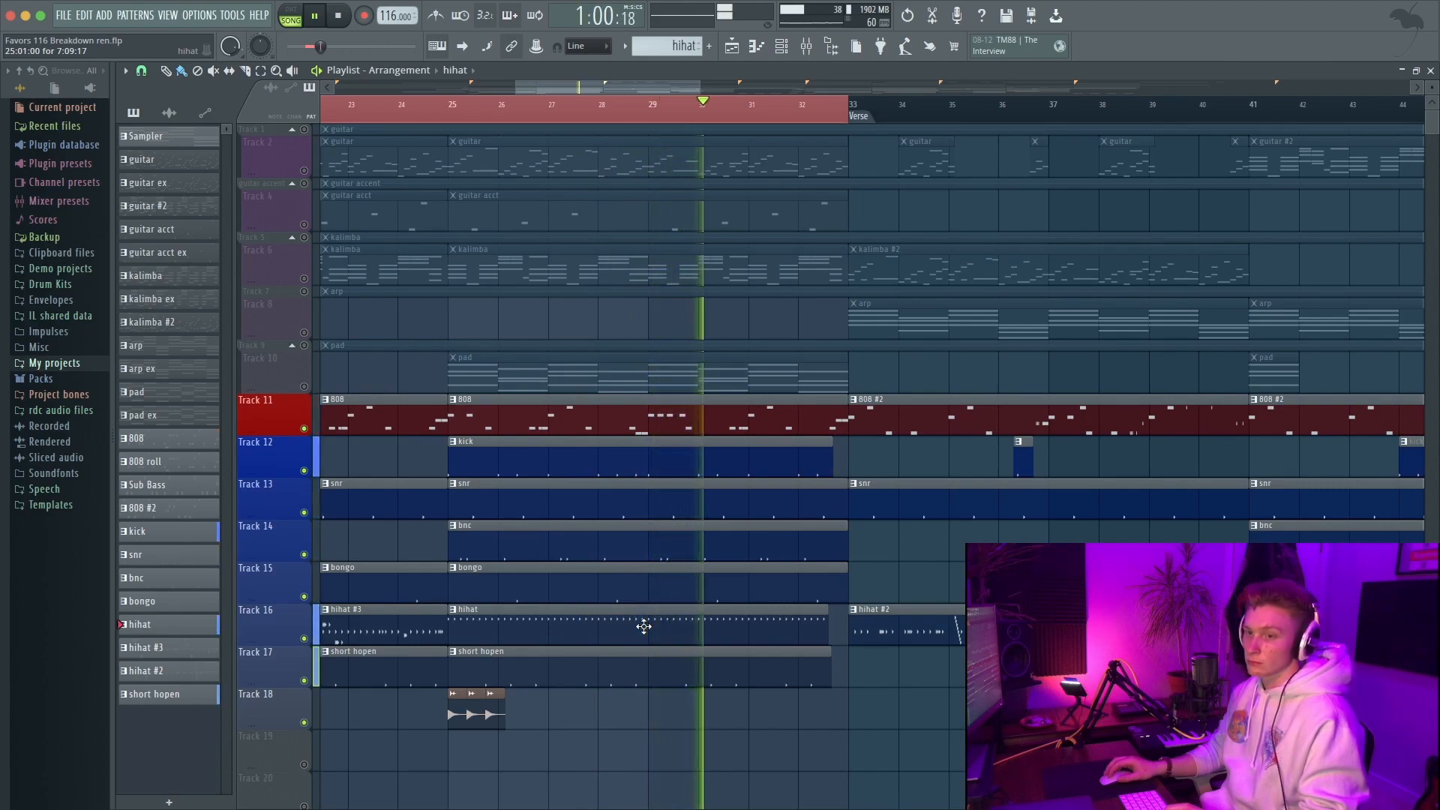
{"action": "key", "text": "ctrl+s"}
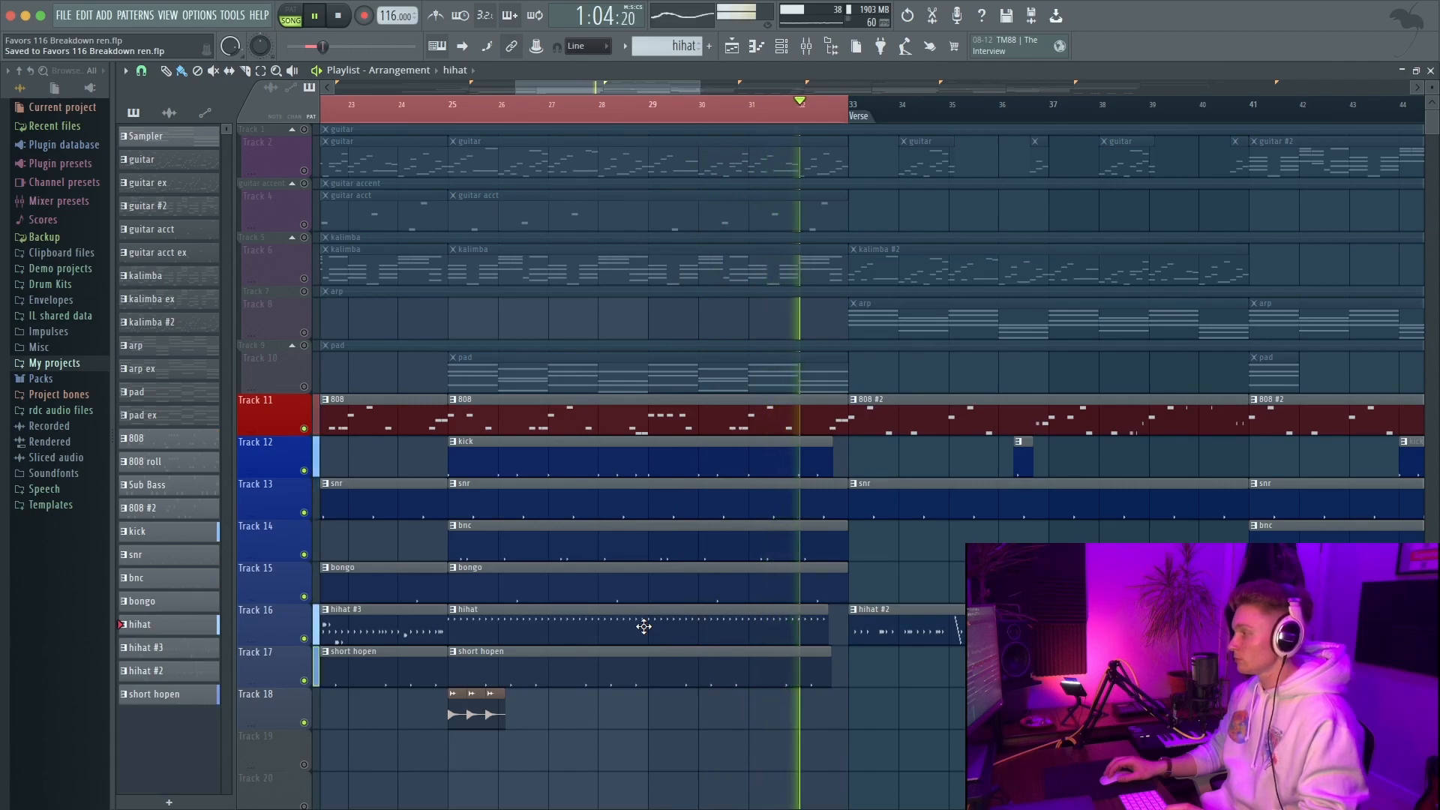
{"action": "key", "text": "space"}
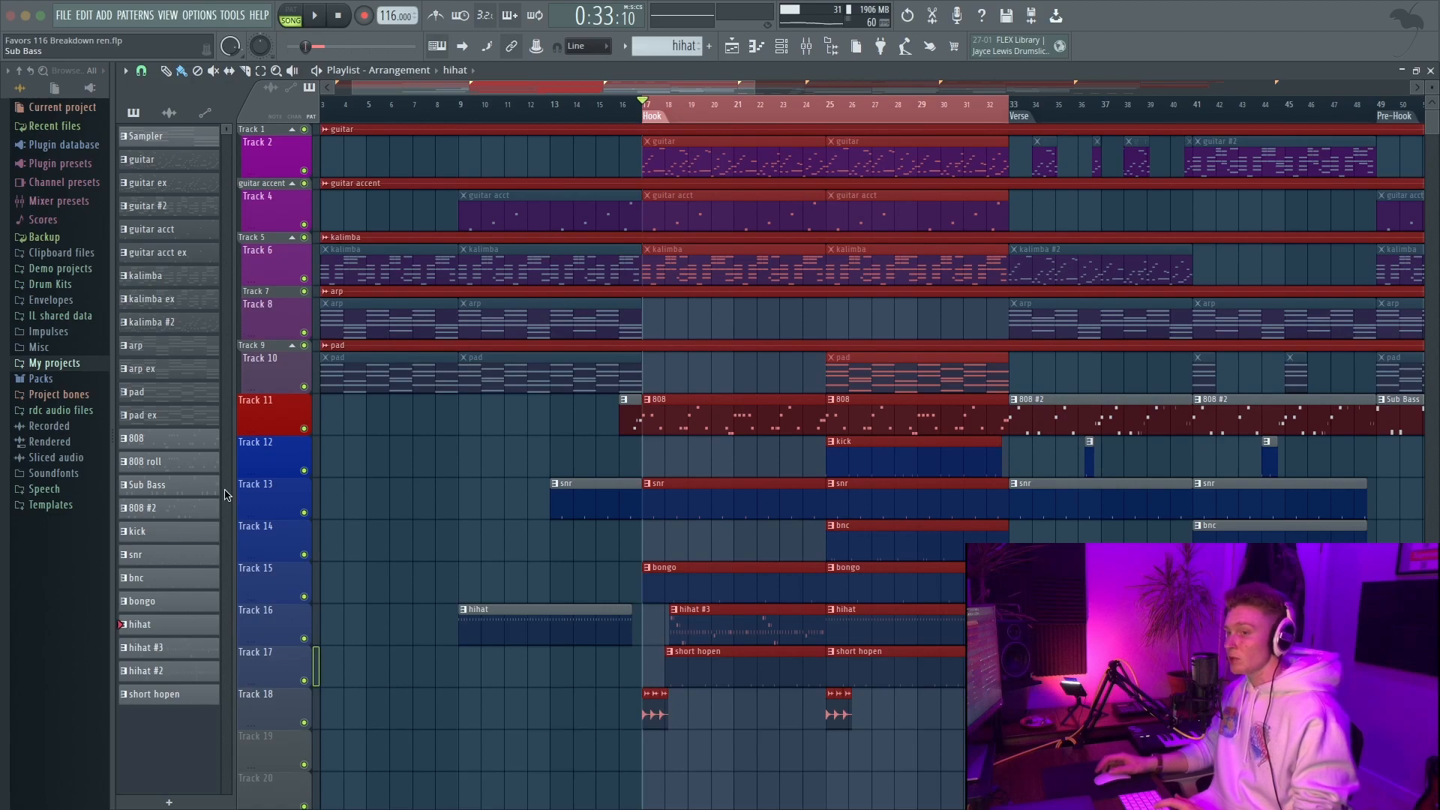
Set the time selection to the first half of the verse, bars 33 to 40
{"action": "left_click_drag", "start_coordinate": [777, 139], "coordinate": [752, 804]}
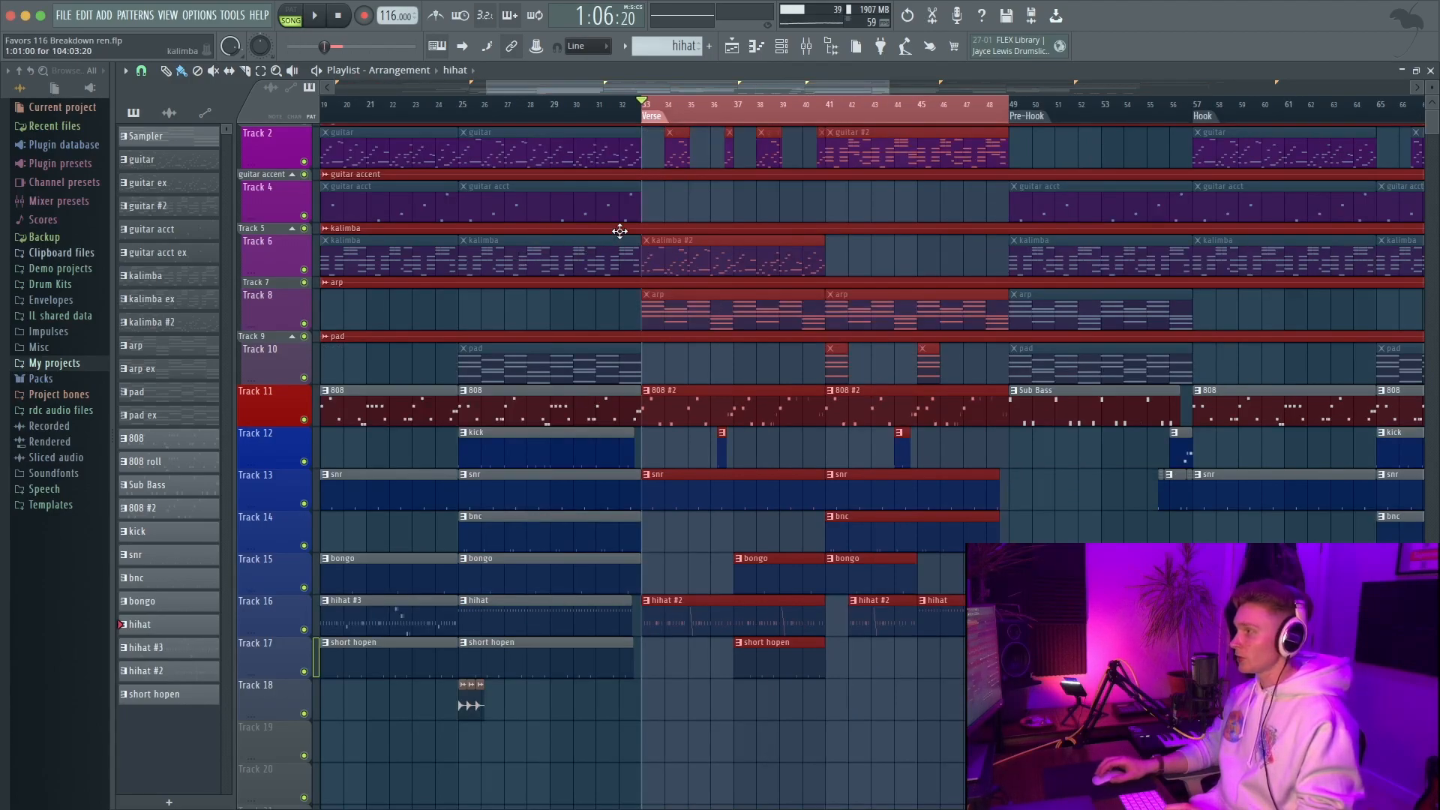
{"action": "scroll", "coordinate": [623, 230], "scroll_direction": "up", "scroll_amount": 1}
{"action": "left_click_drag", "start_coordinate": [990, 111], "coordinate": [835, 124]}
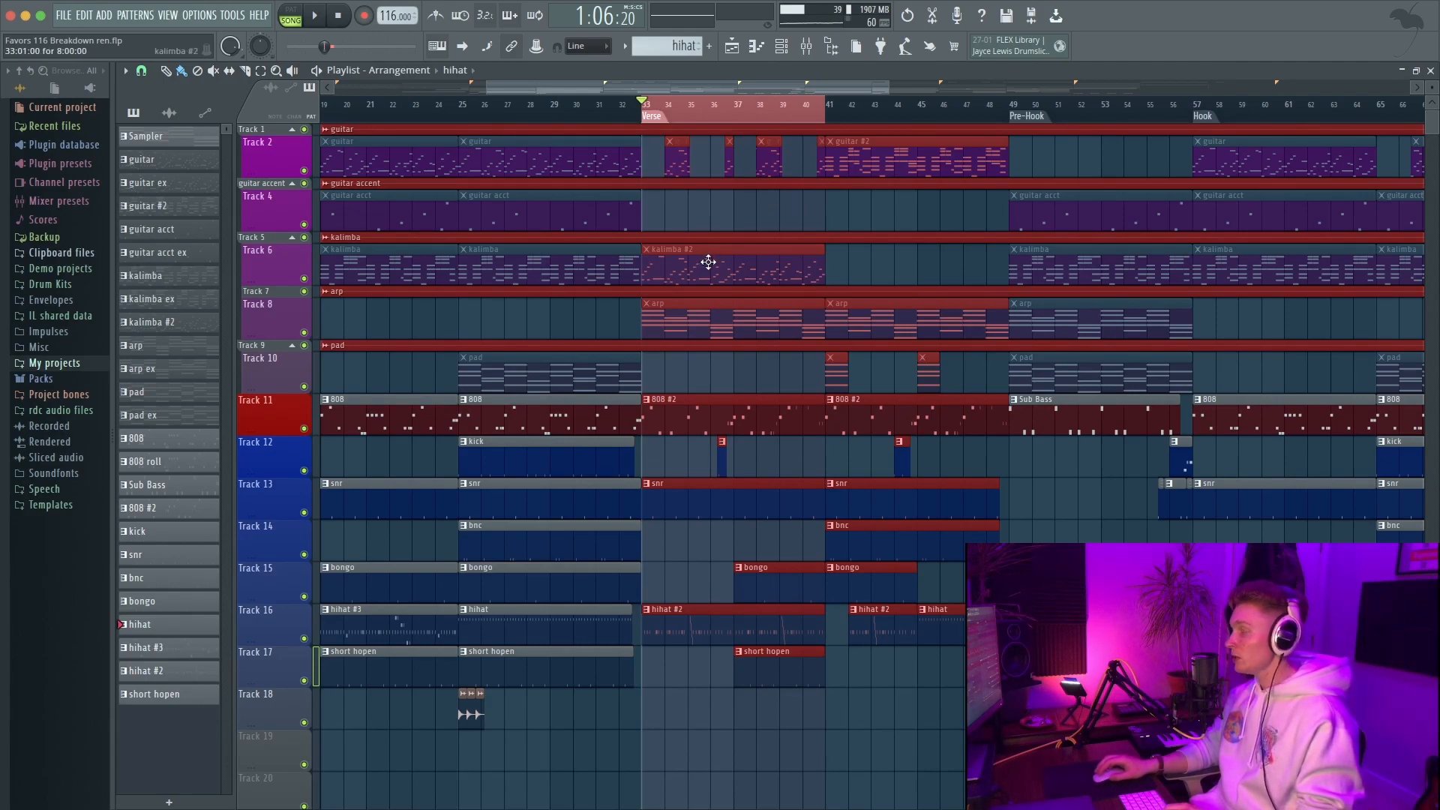
Open the hook's guitar pattern and the verse's kalimba #2 pattern in the piano roll to compare their melodies
{"action": "double_click", "coordinate": [574, 150]}
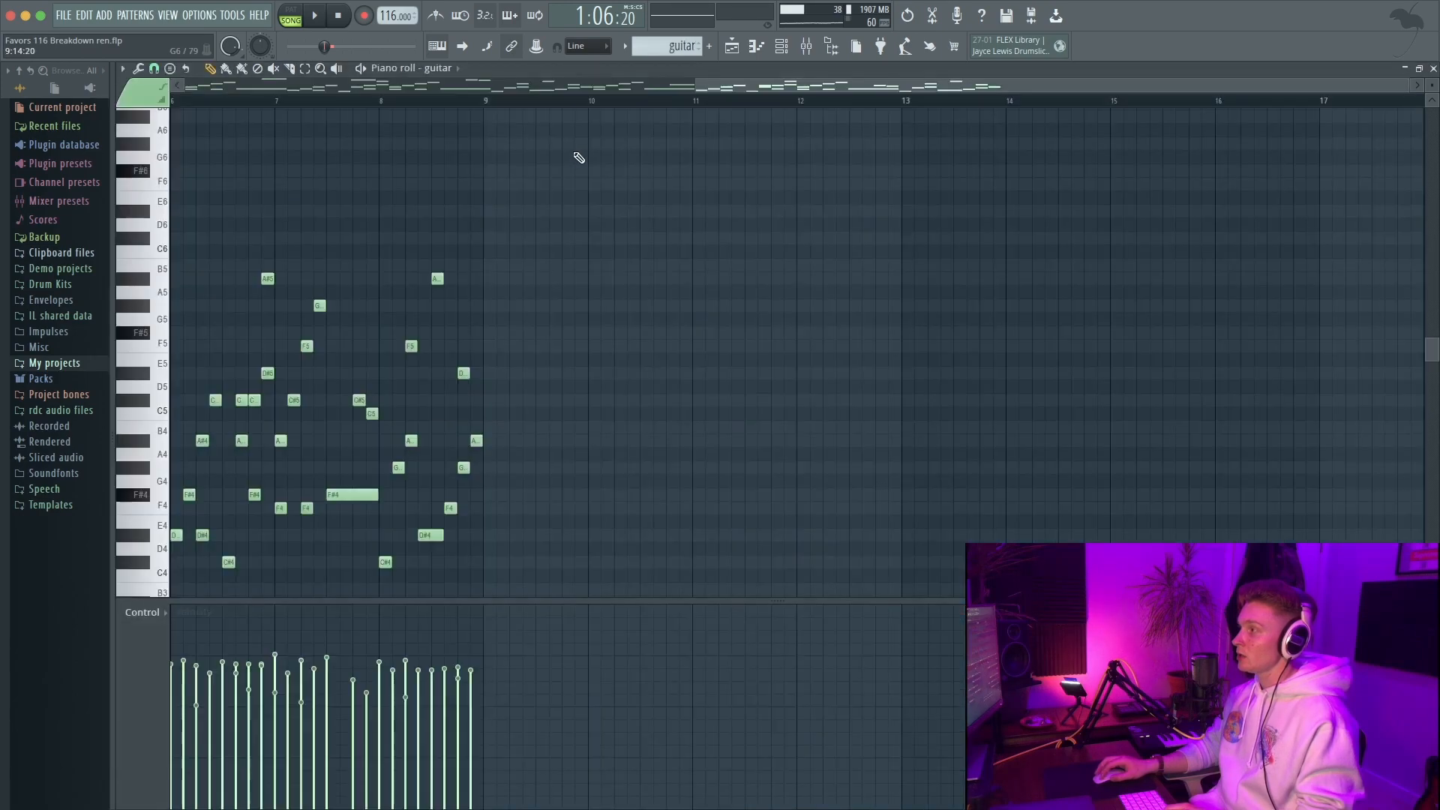
{"action": "key", "text": "Escape"}
{"action": "left_click", "coordinate": [746, 279]}
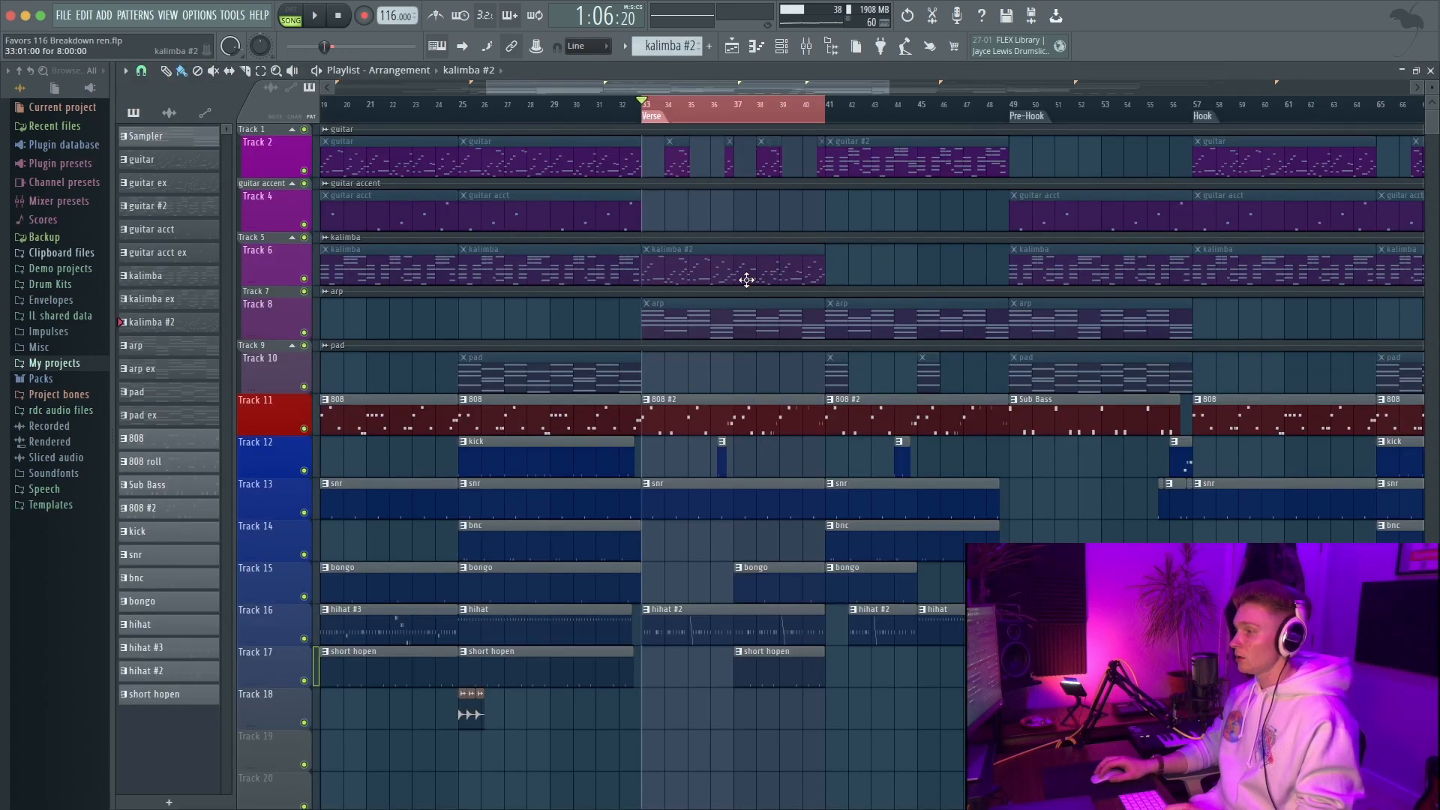
{"action": "double_click", "coordinate": [747, 280]}
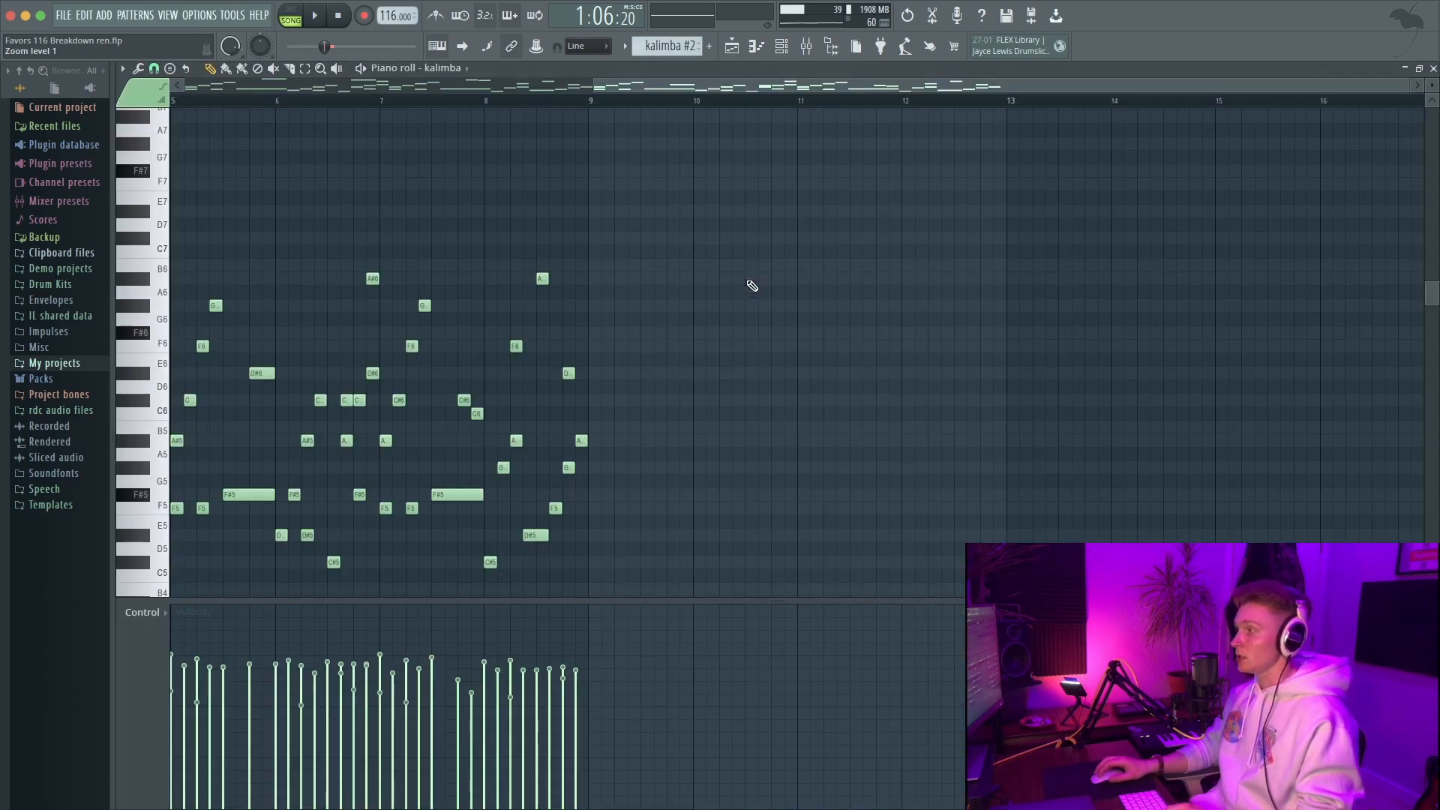
{"action": "left_click", "coordinate": [1433, 68]}
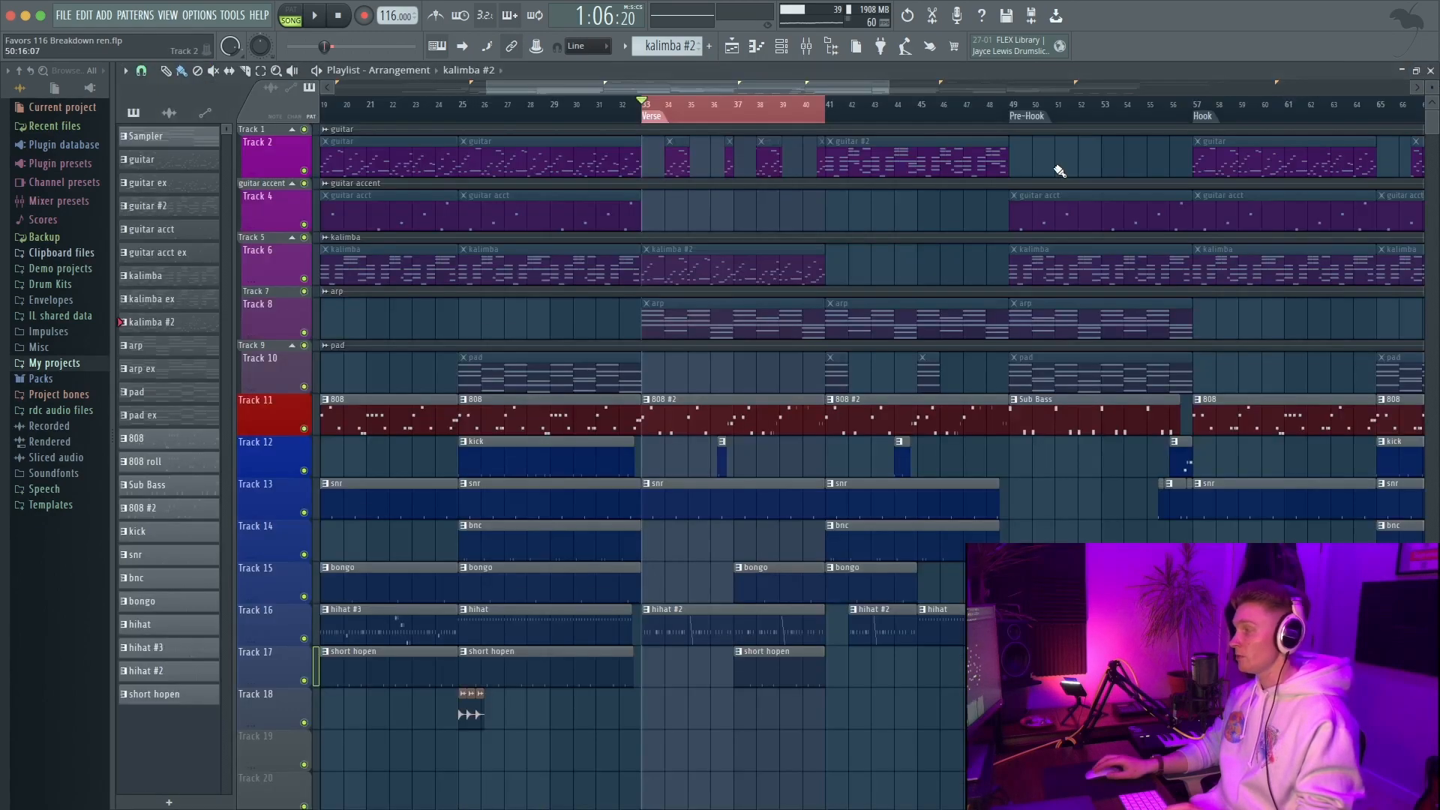
Solo the kalimba track, re-enable the guitar track and both instruments' automation tracks, and play the first half of the verse
{"action": "scroll", "coordinate": [738, 215], "scroll_direction": "up", "scroll_amount": 4}
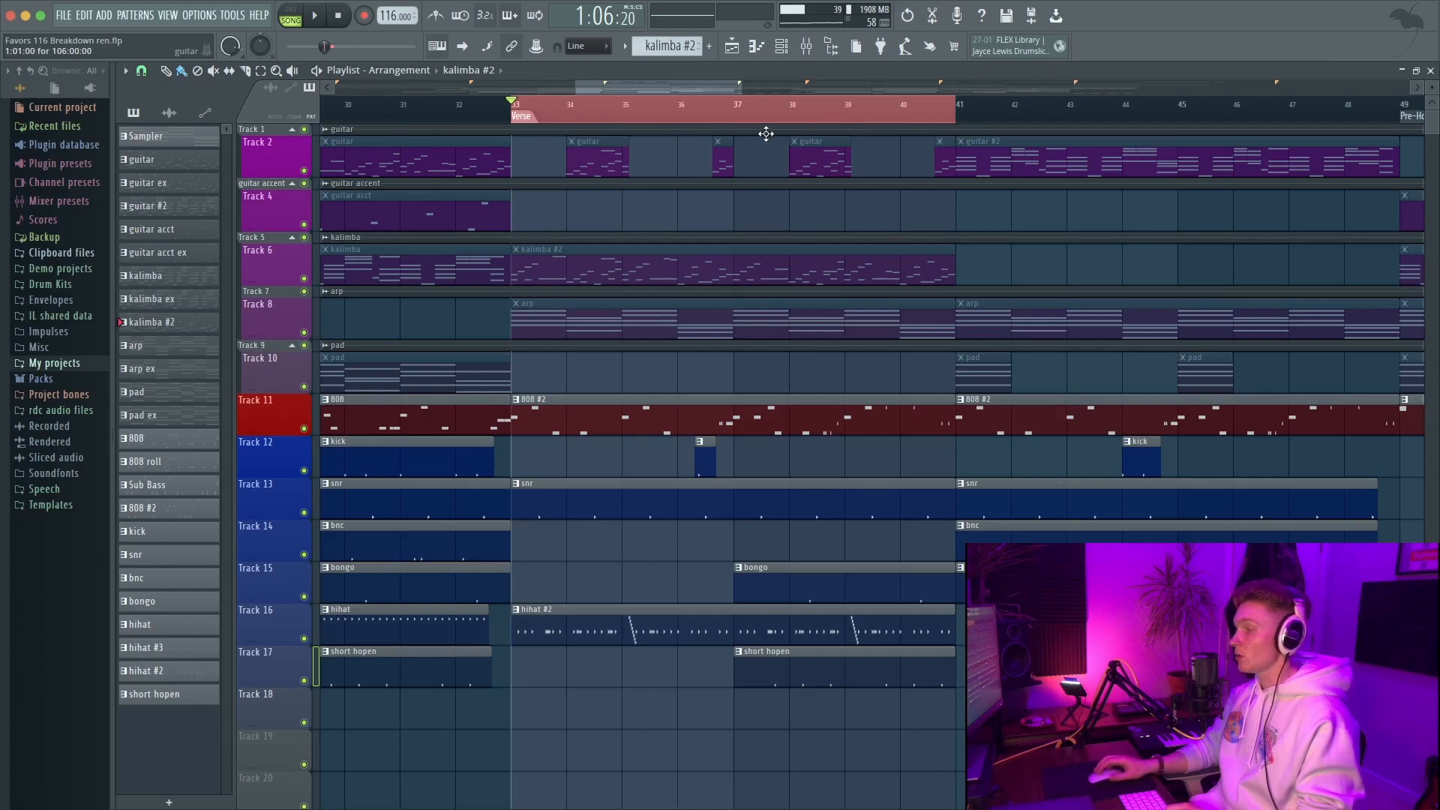
{"action": "right_click", "coordinate": [304, 278]}
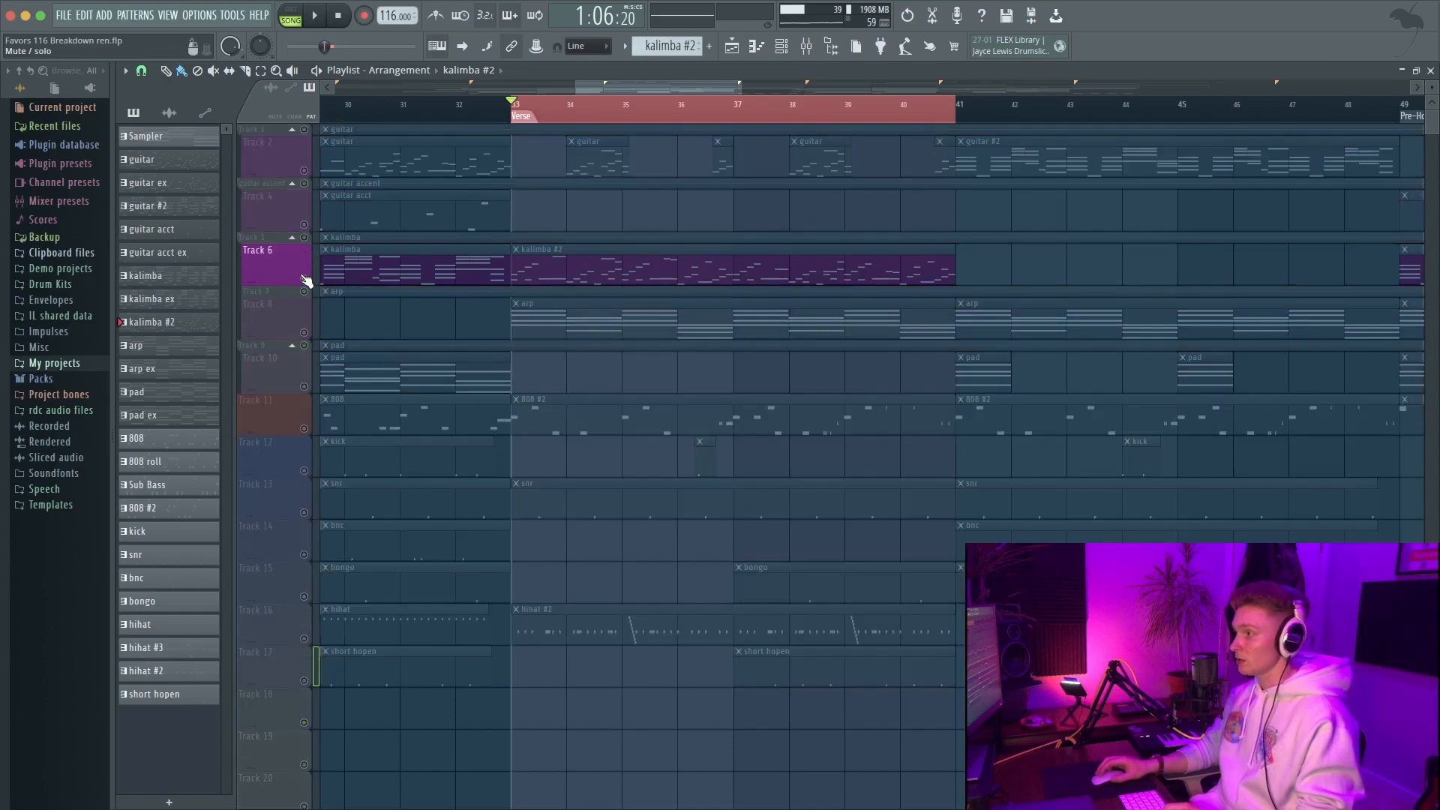
{"action": "left_click", "coordinate": [304, 170]}
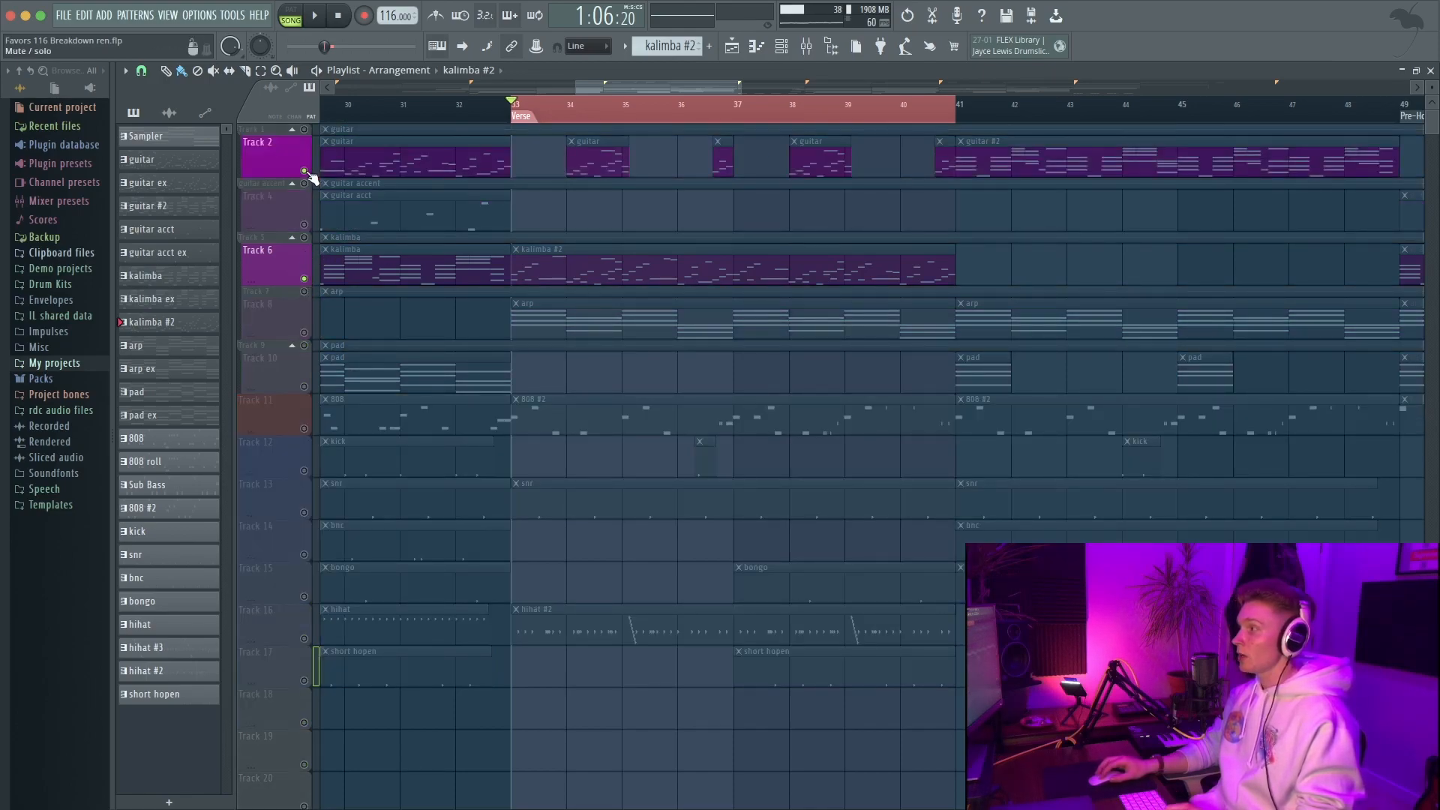
{"action": "left_click", "coordinate": [305, 237]}
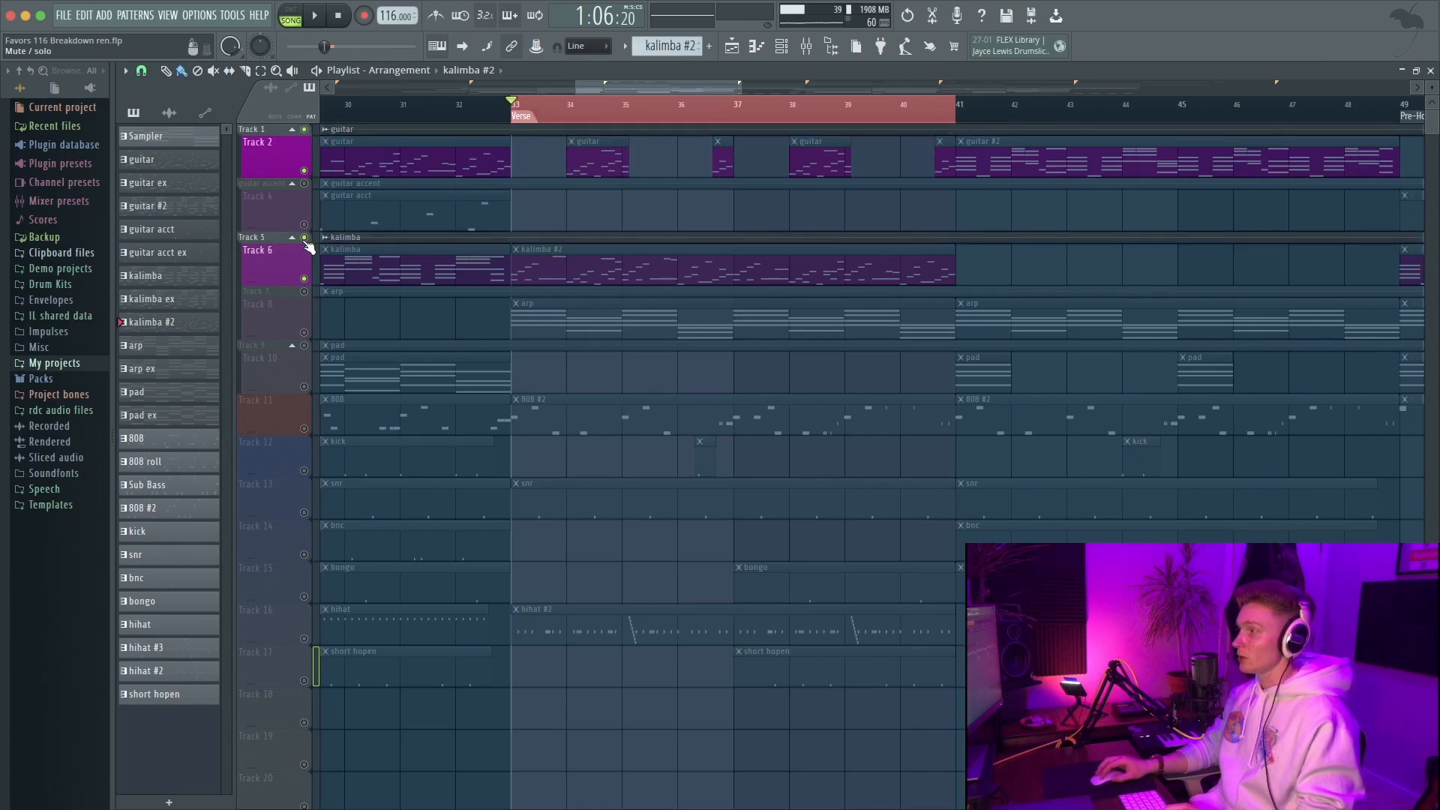
{"action": "key", "text": "space"}
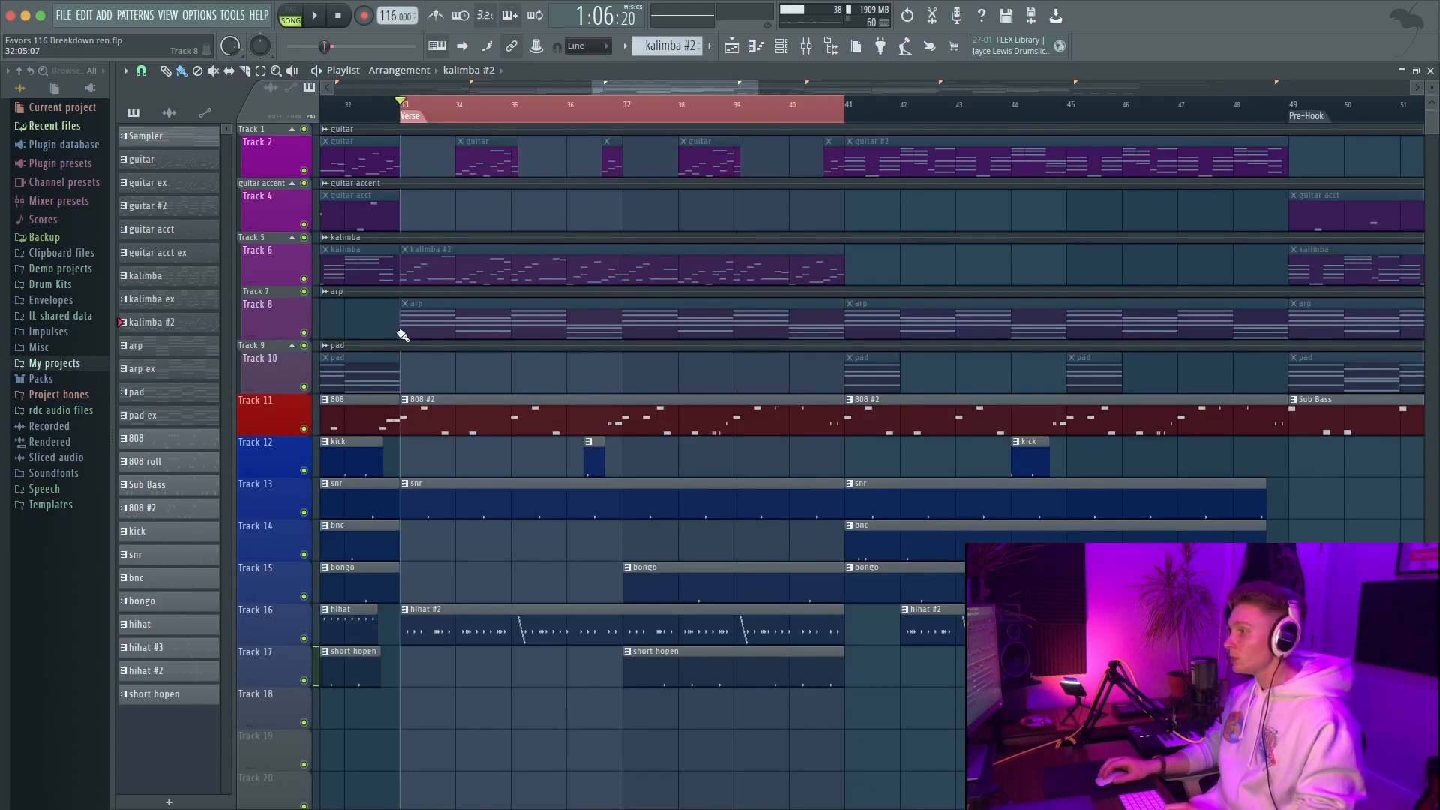
Solo the arp together with the guitar and kalimba tracks and play the first half of the verse
{"action": "scroll", "coordinate": [470, 328], "scroll_direction": "down", "scroll_amount": 5}
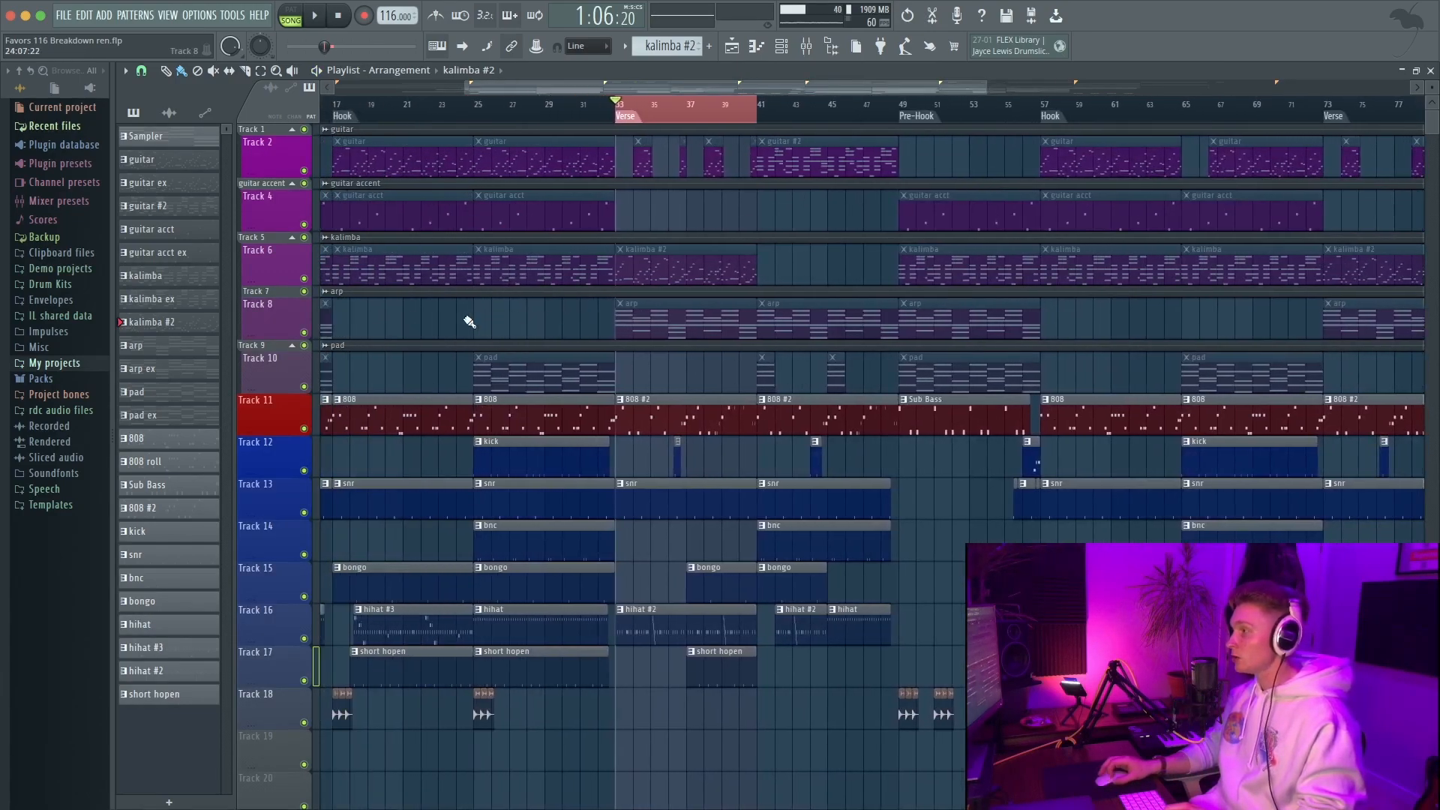
{"action": "scroll", "coordinate": [641, 309], "scroll_direction": "up", "scroll_amount": 3}
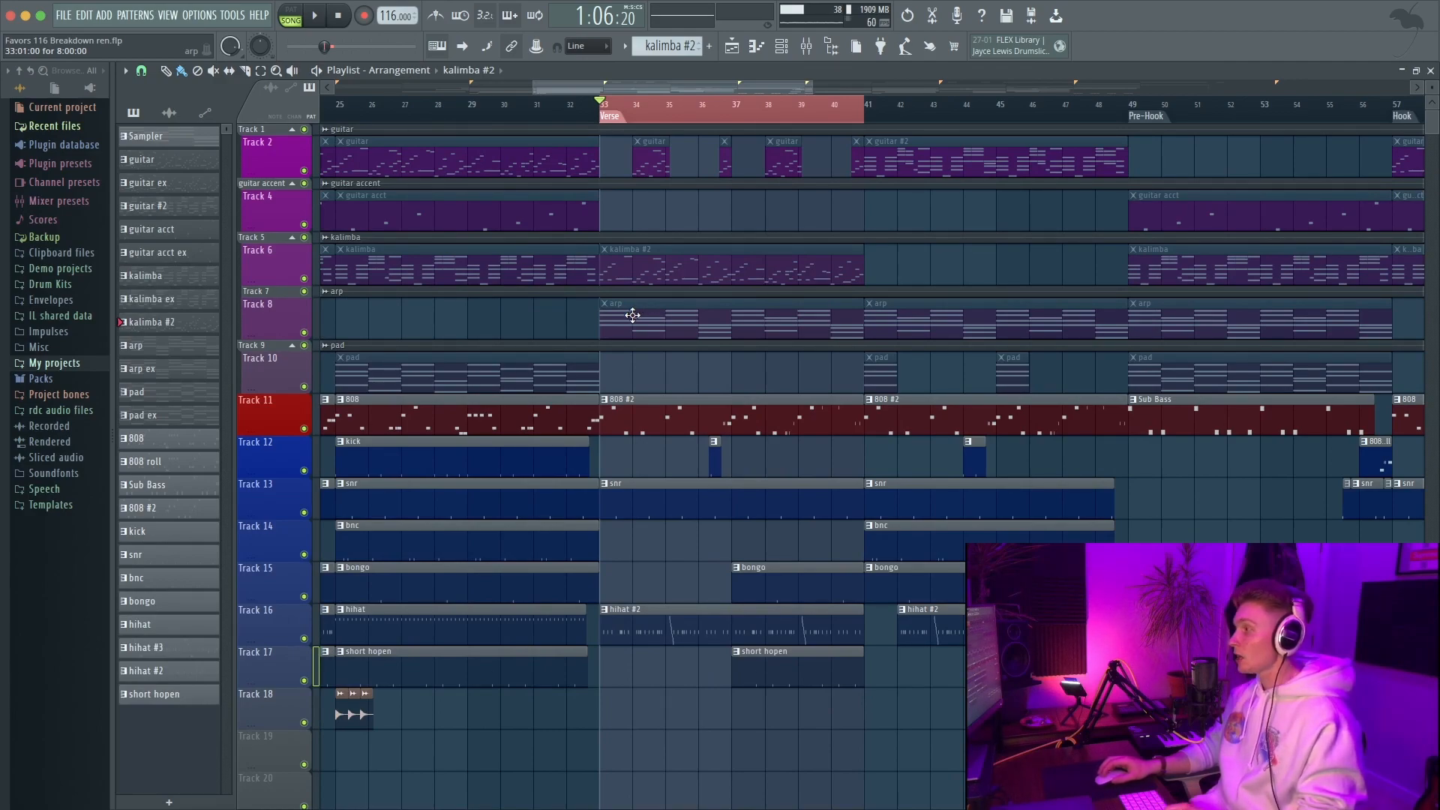
{"action": "right_click", "coordinate": [304, 333]}
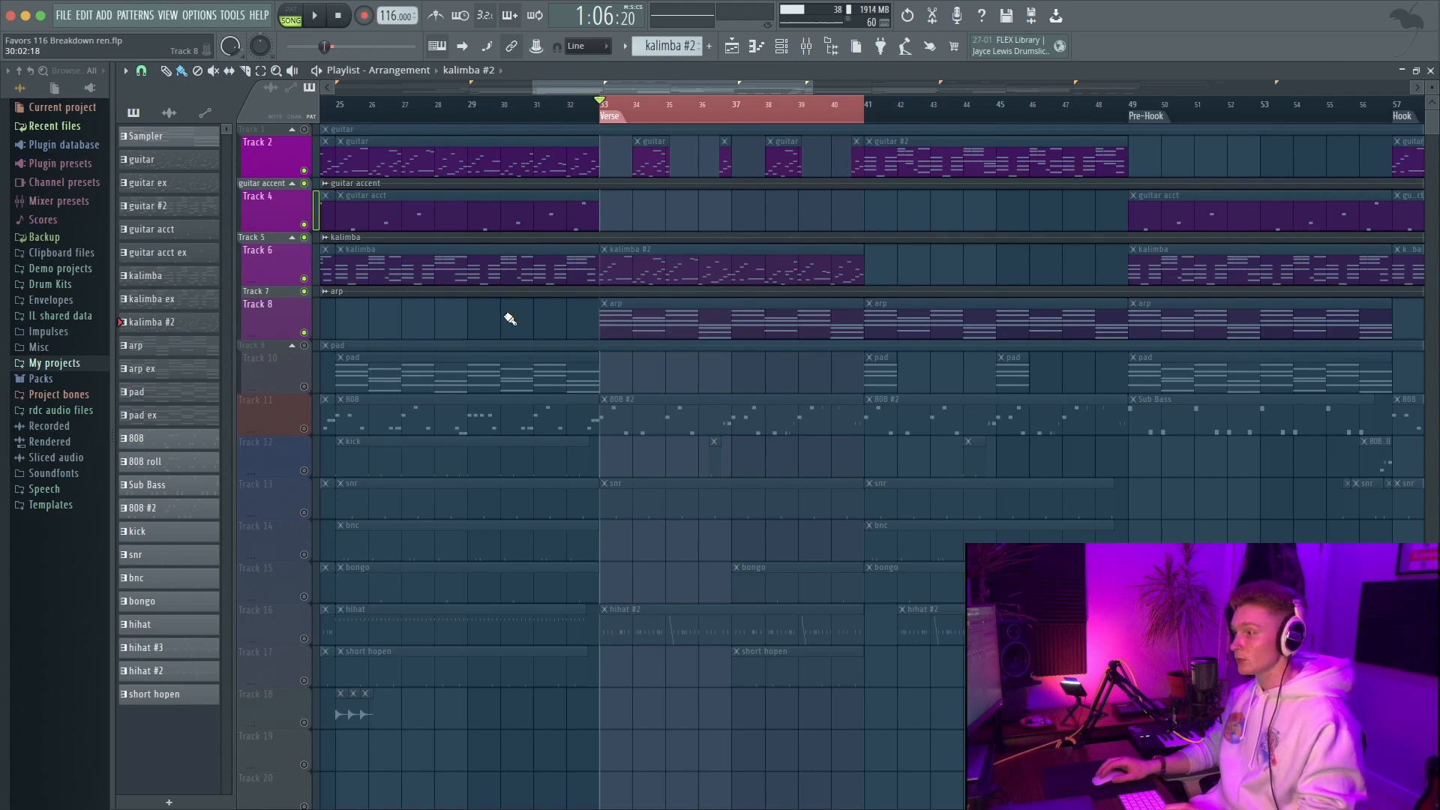
{"action": "key", "text": "space"}
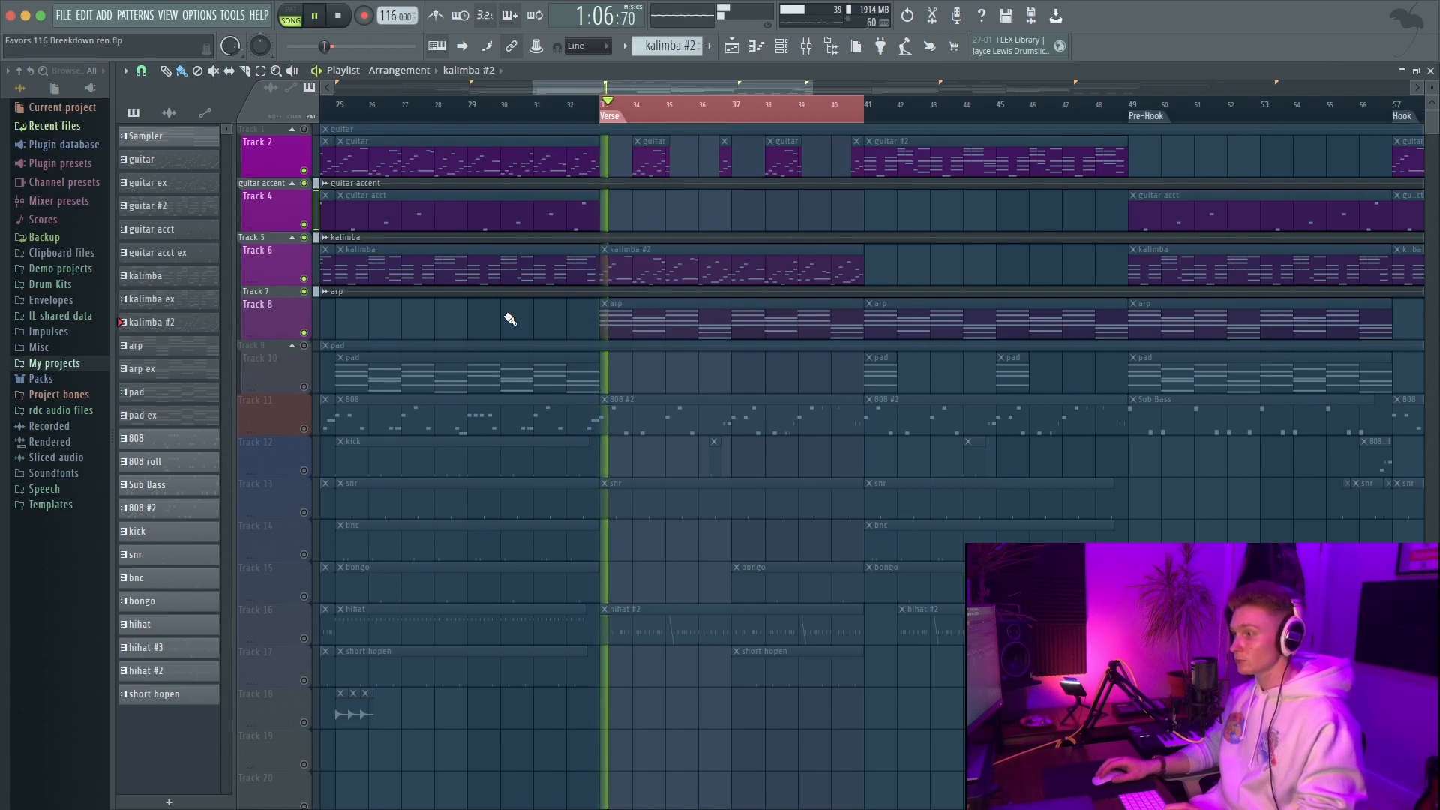
Solo the arp's automation track, then re-enable the kalimba, guitar accent and guitar automation tracks
{"action": "right_click", "coordinate": [307, 297]}
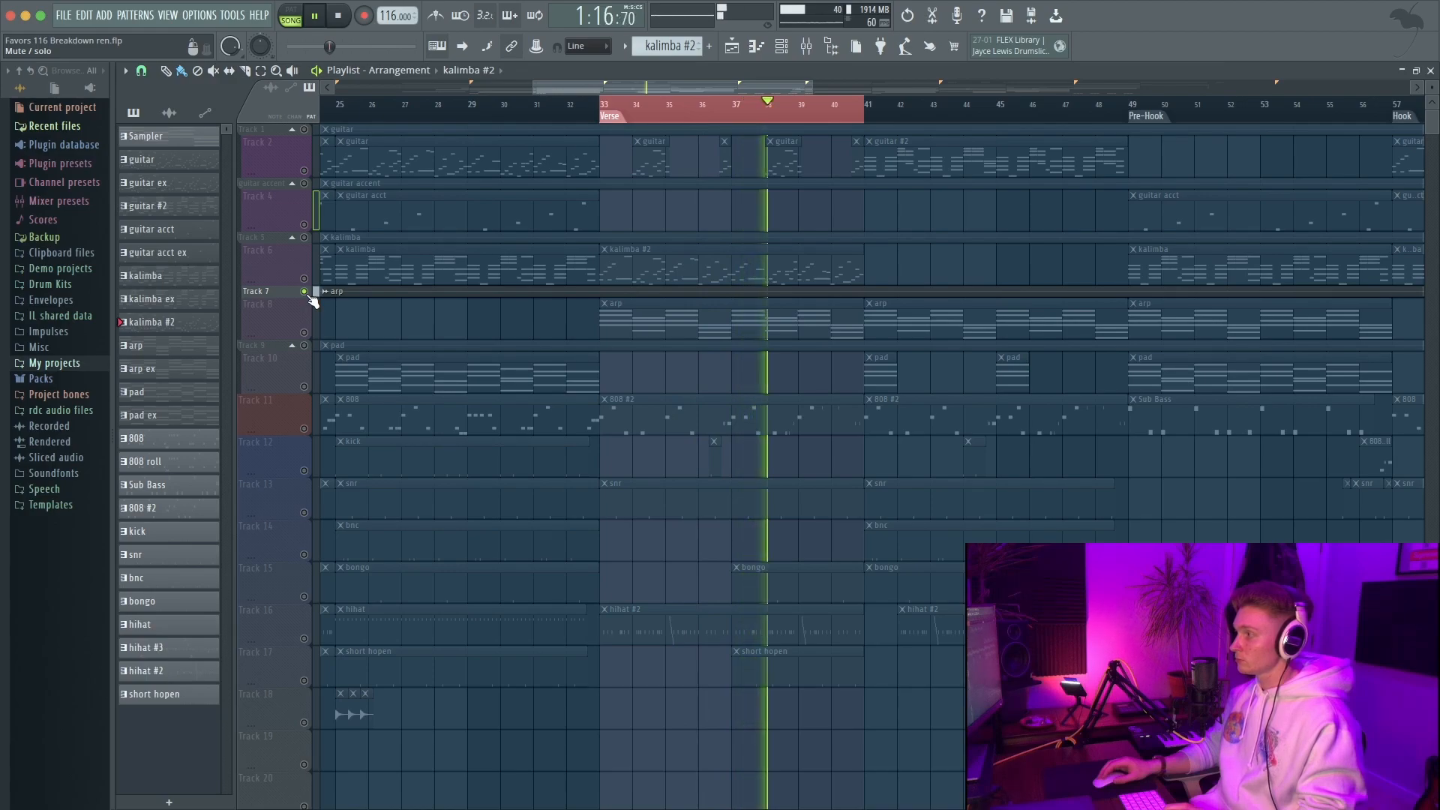
{"action": "left_click", "coordinate": [305, 238]}
{"action": "left_click", "coordinate": [304, 183]}
{"action": "left_click", "coordinate": [305, 130]}
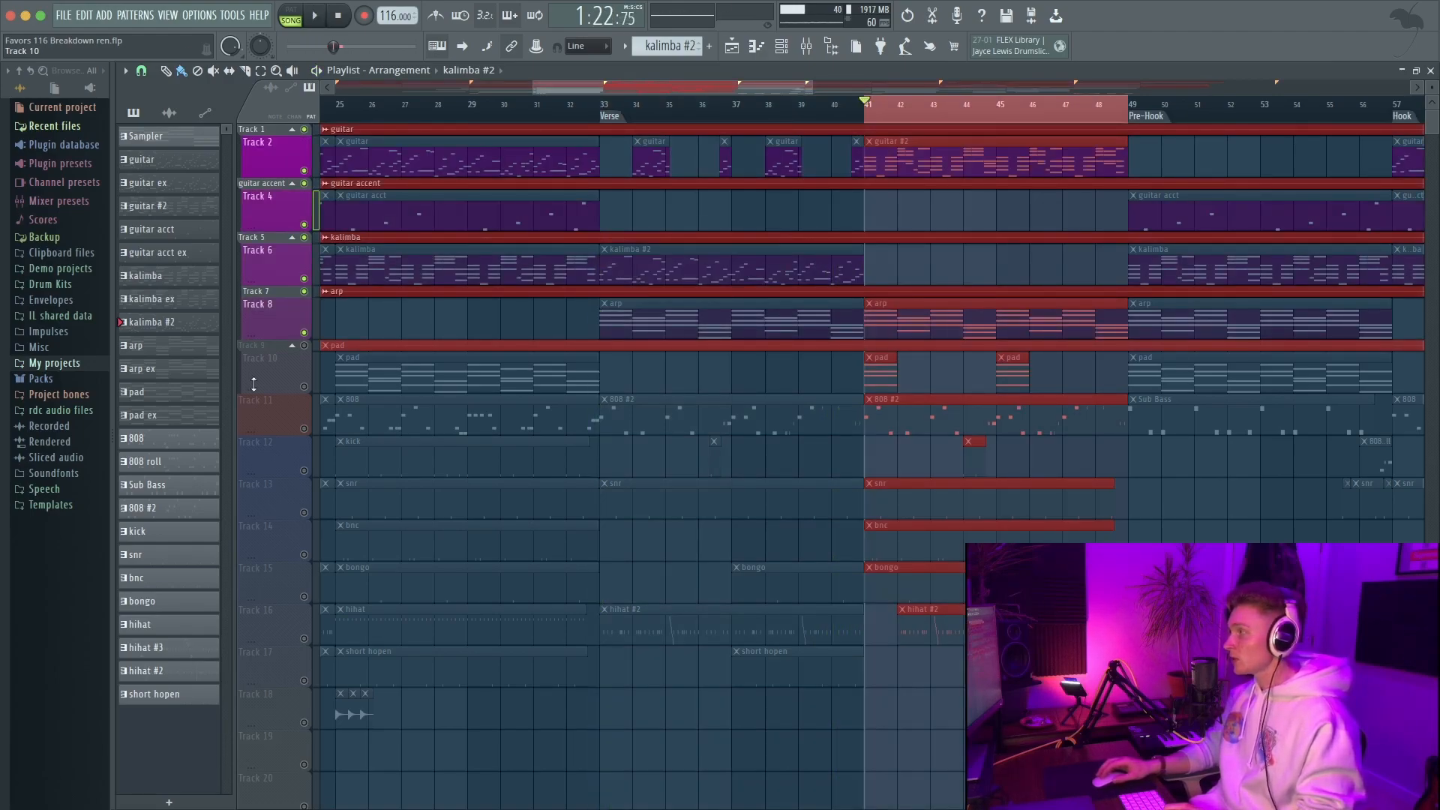
Open the guitar #2 pattern from the verse's second half in the piano roll and examine its chords
{"action": "double_click", "coordinate": [501, 250]}
{"action": "left_click_drag", "start_coordinate": [1131, 165], "coordinate": [174, 530]}
{"action": "double_click", "coordinate": [992, 159]}
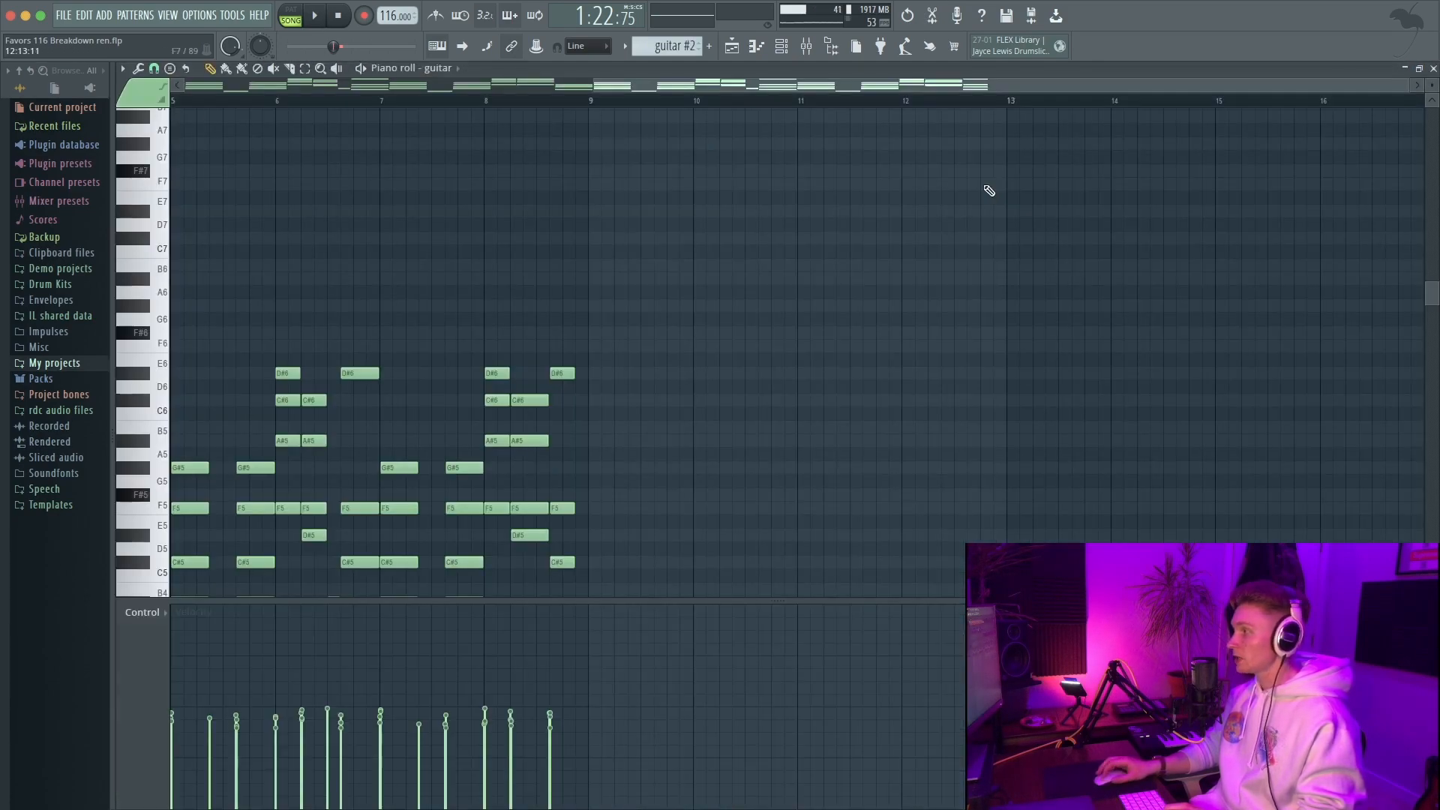
{"action": "scroll", "coordinate": [985, 188], "scroll_direction": "down", "scroll_amount": 5}
{"action": "key", "text": "Escape"}
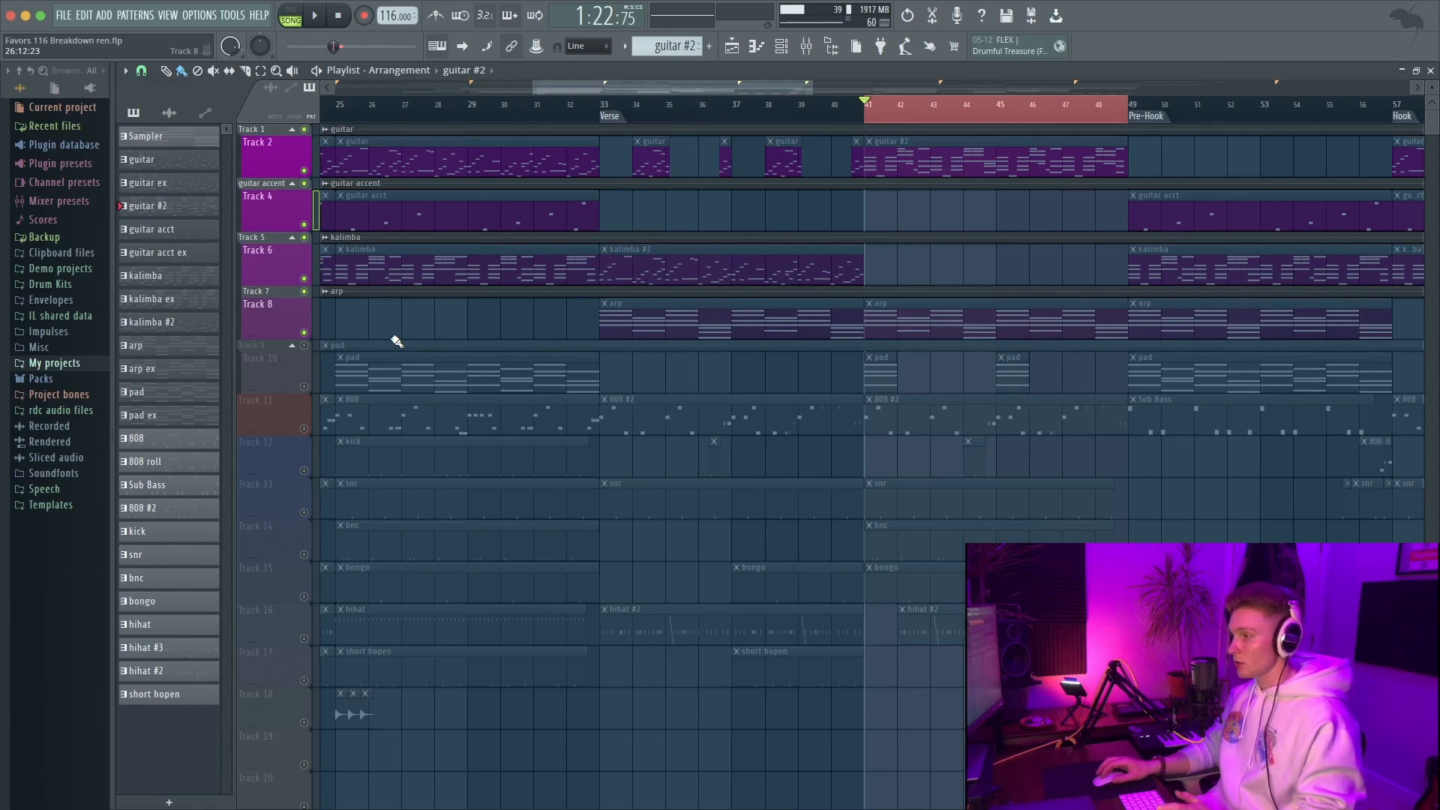
Unmute the pad track and its automation, and play the verse's second half while viewing guitar #2 in the piano roll
{"action": "left_click", "coordinate": [304, 386]}
{"action": "left_click", "coordinate": [304, 345]}
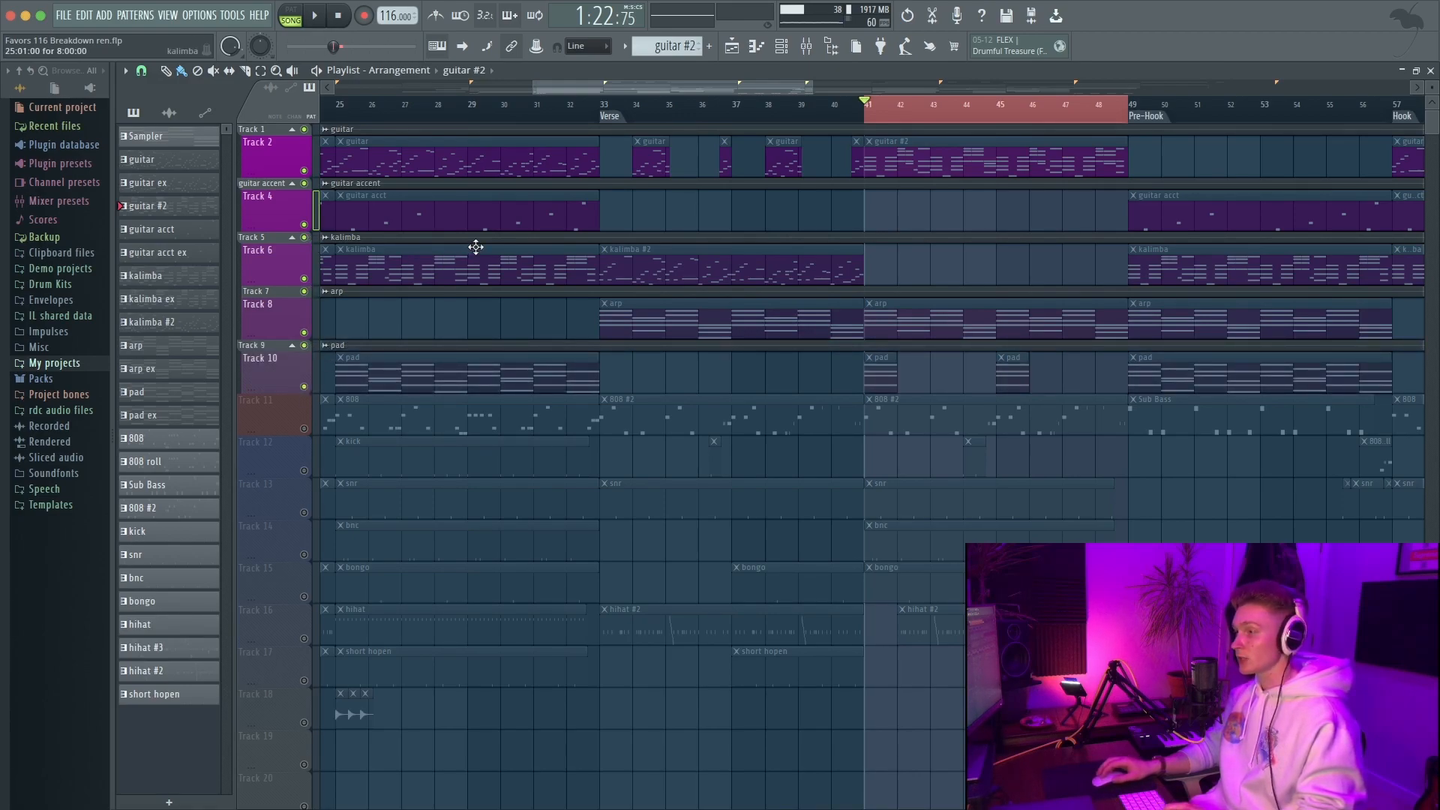
{"action": "key", "text": "space"}
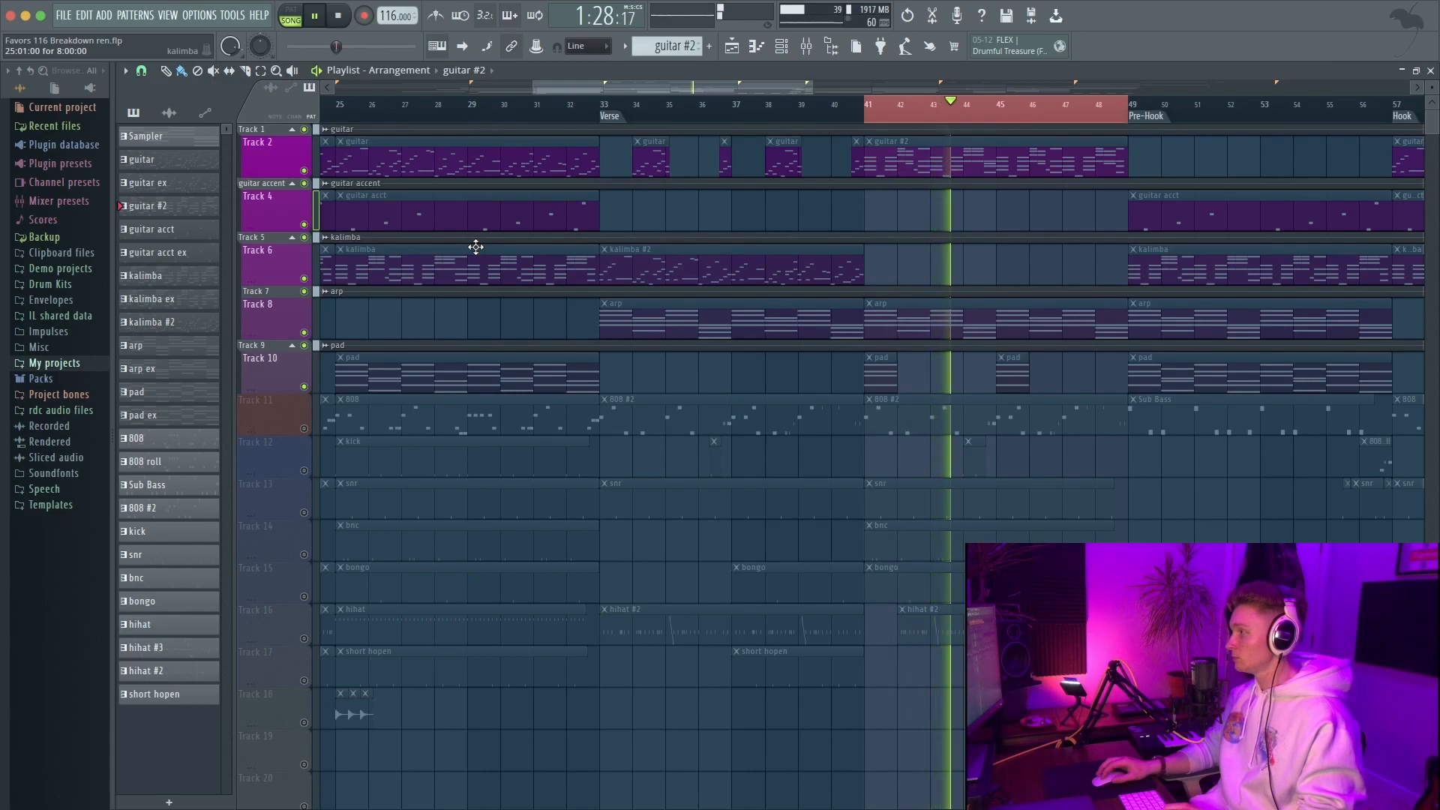
{"action": "double_click", "coordinate": [948, 158]}
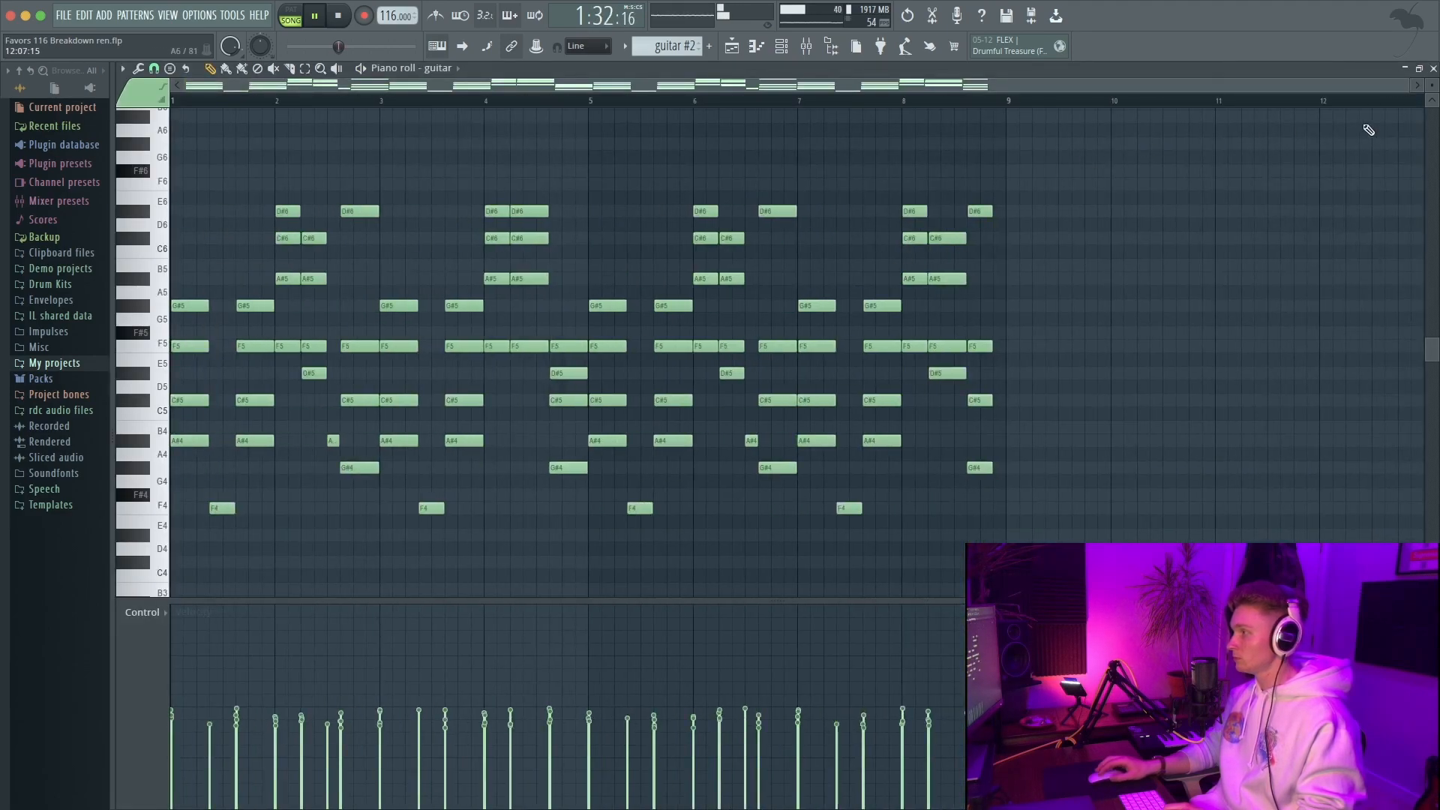
{"action": "left_click", "coordinate": [1433, 68]}
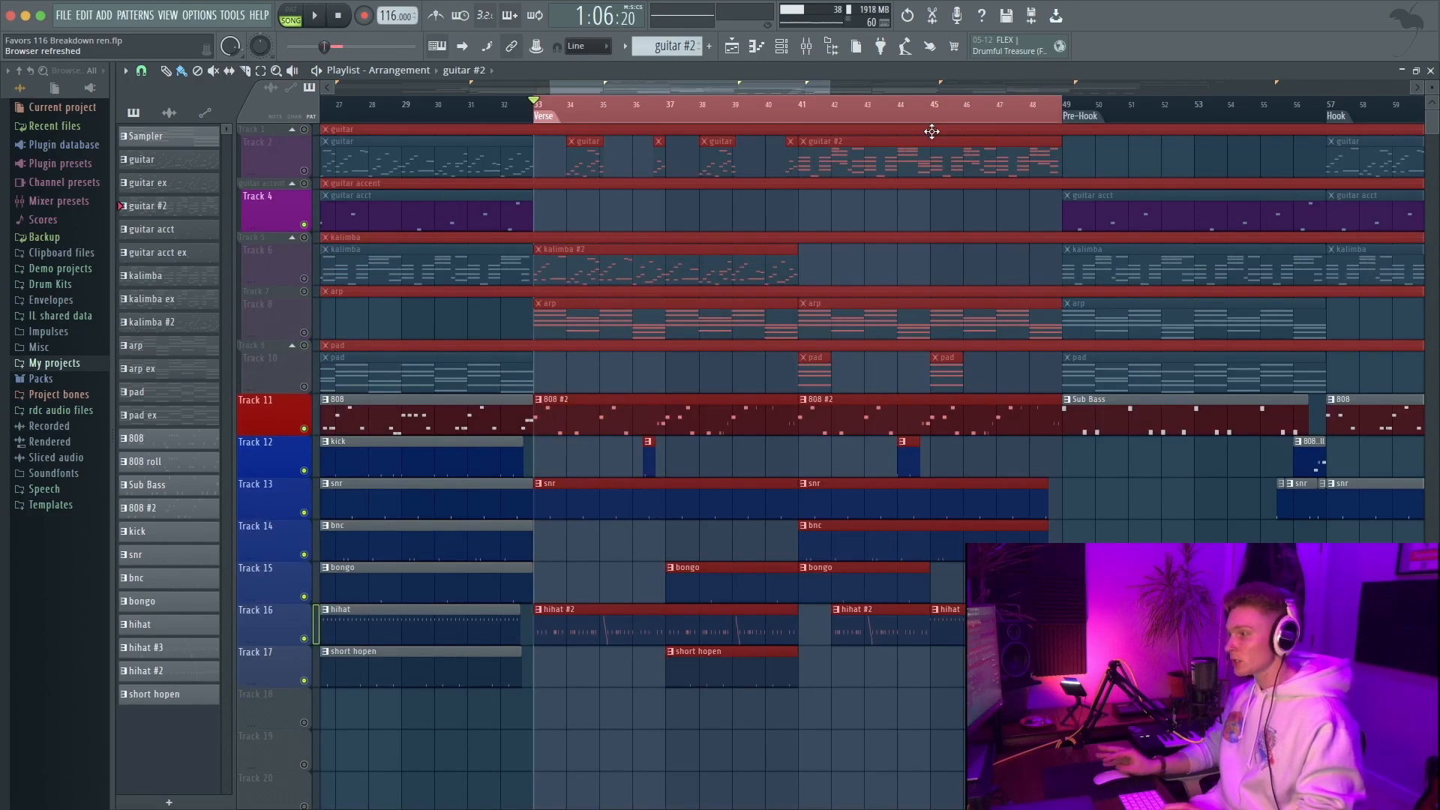
Inspect the verse's 808 #2 pattern in the piano roll and point out the kick clips on Track 12
{"action": "scroll", "coordinate": [927, 135], "scroll_direction": "down", "scroll_amount": 3}
{"action": "scroll", "coordinate": [927, 135], "scroll_direction": "right", "scroll_amount": 1}
{"action": "scroll", "coordinate": [835, 151], "scroll_direction": "up", "scroll_amount": 3}
{"action": "scroll", "coordinate": [831, 149], "scroll_direction": "left", "scroll_amount": 3}
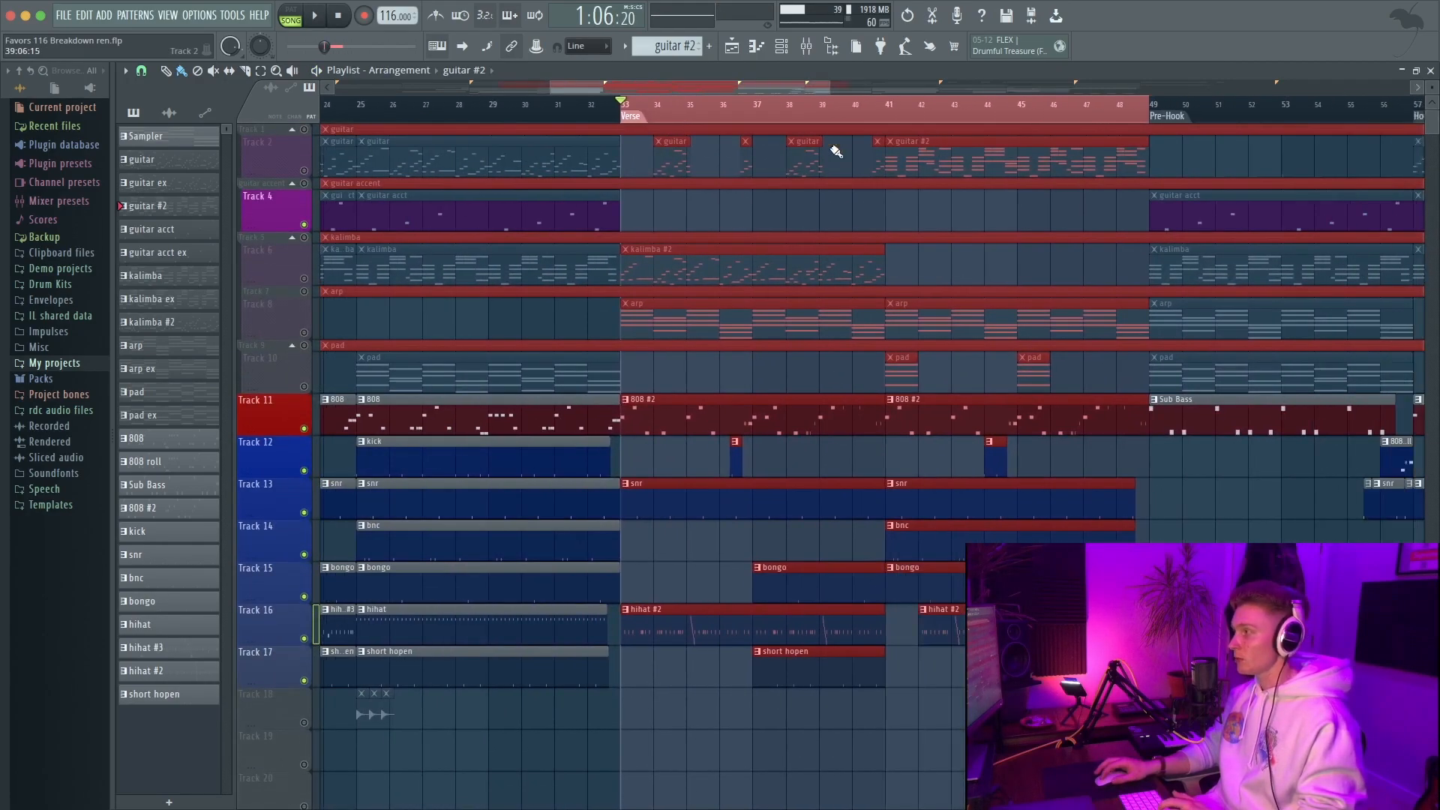
{"action": "scroll", "coordinate": [836, 151], "scroll_direction": "right", "scroll_amount": 3}
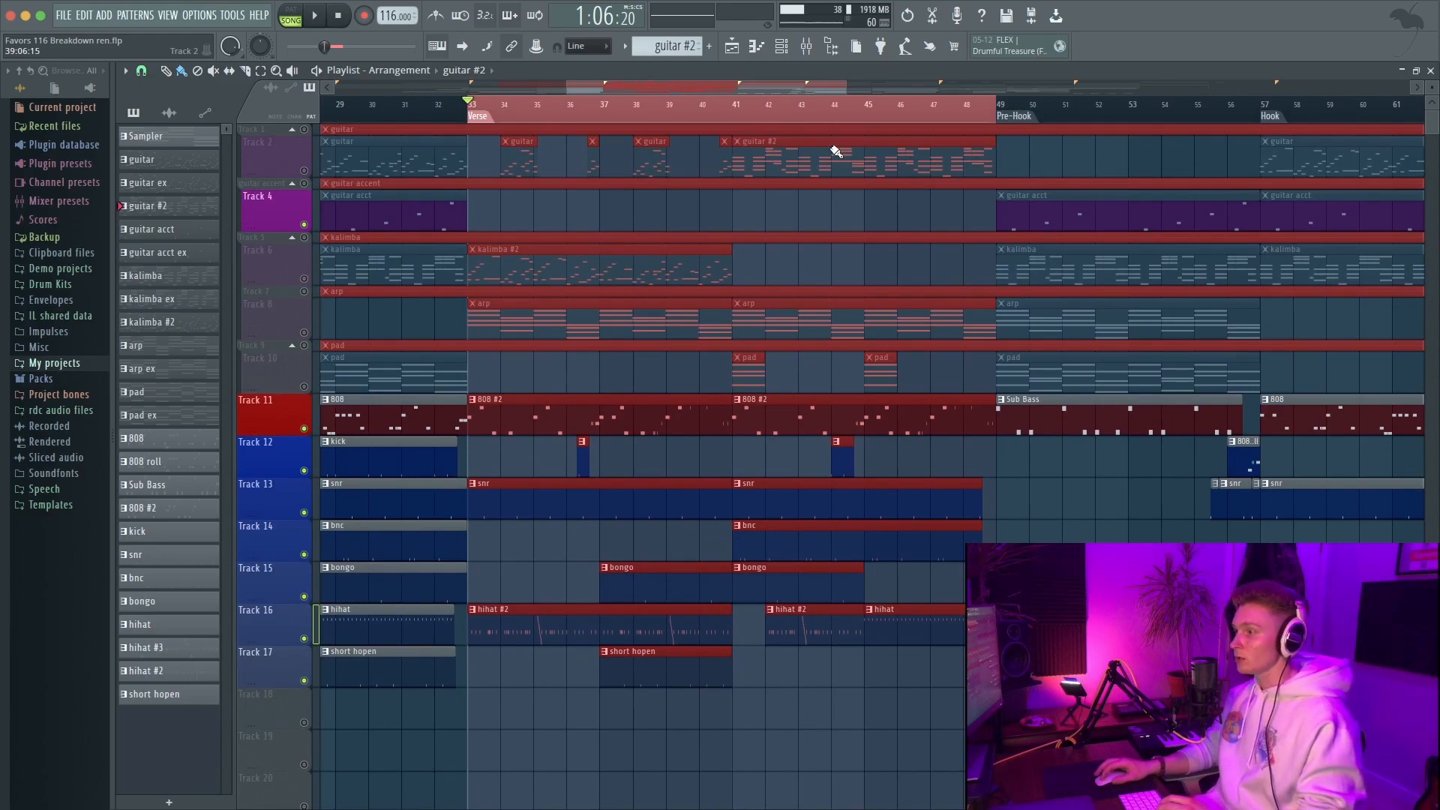
{"action": "double_click", "coordinate": [605, 406]}
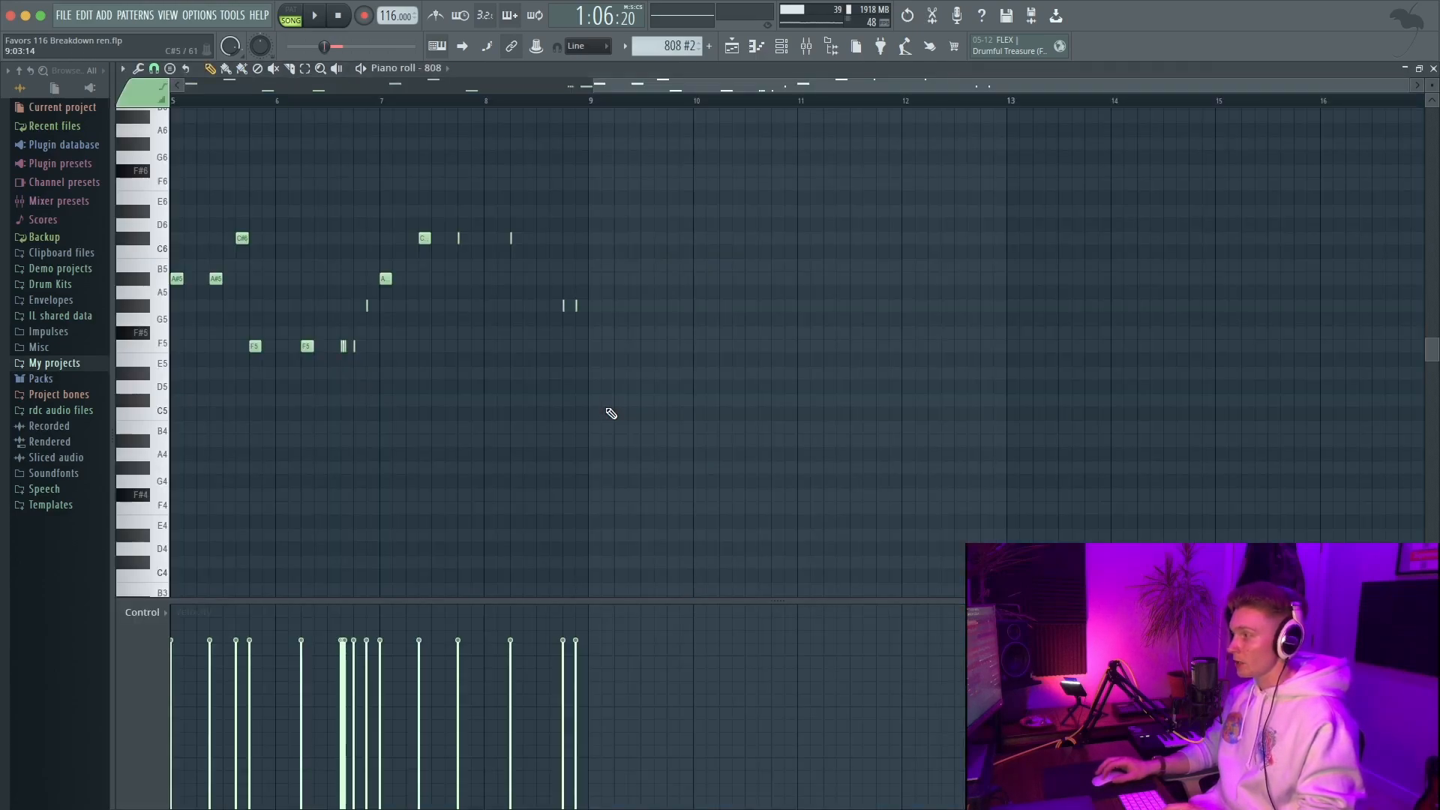
{"action": "key", "text": "F7"}
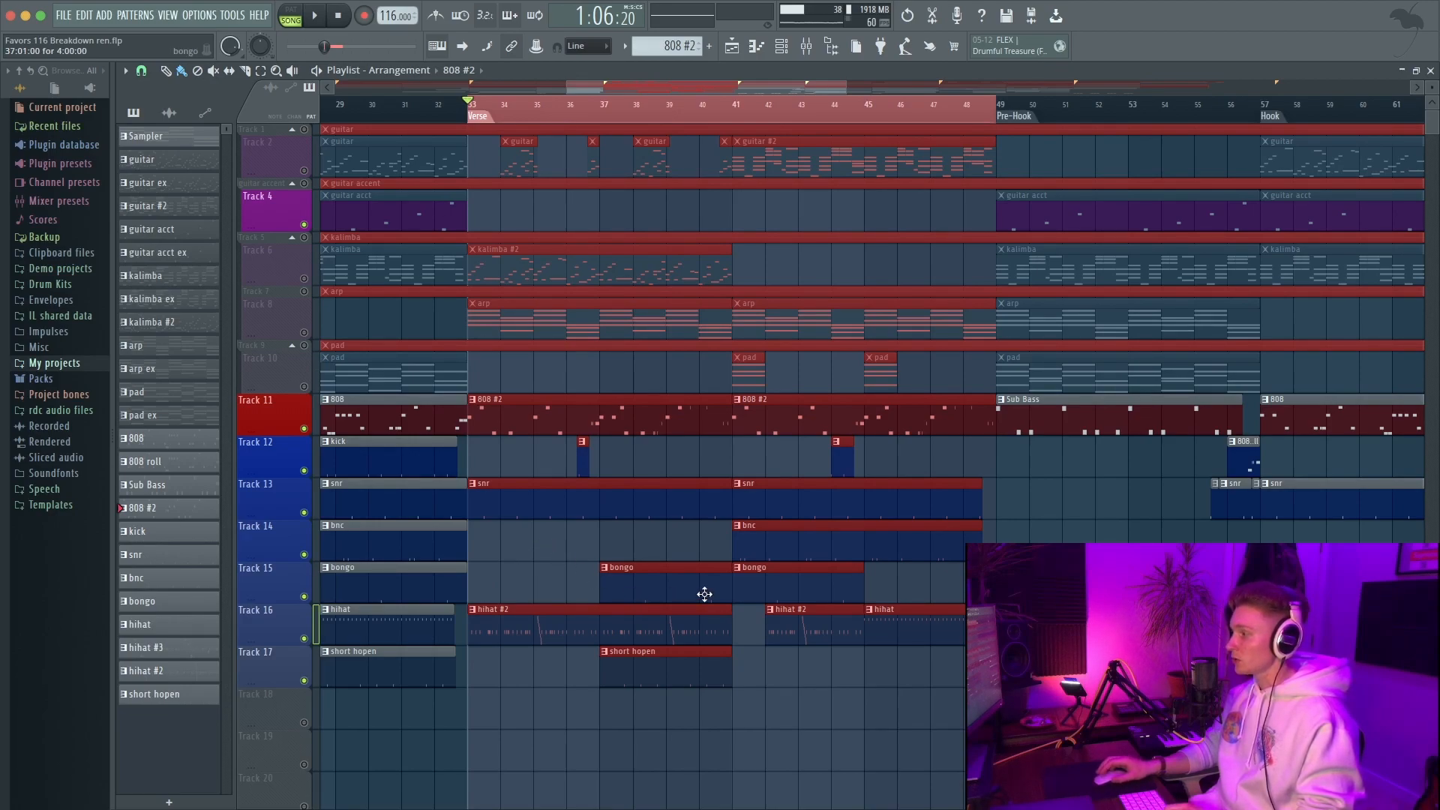
{"action": "left_click_drag", "start_coordinate": [772, 598], "coordinate": [677, 587]}
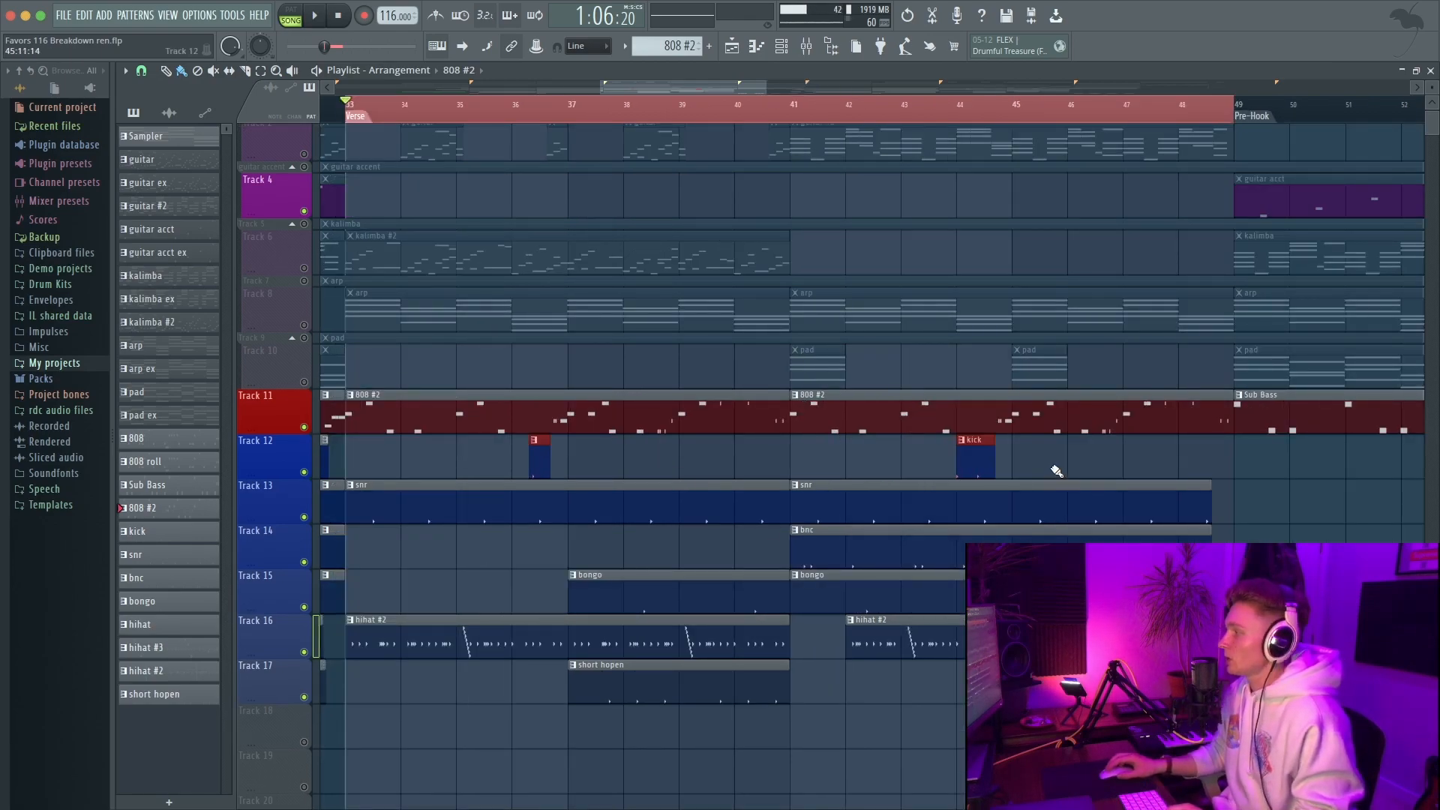
{"action": "left_click_drag", "start_coordinate": [1057, 471], "coordinate": [466, 460]}
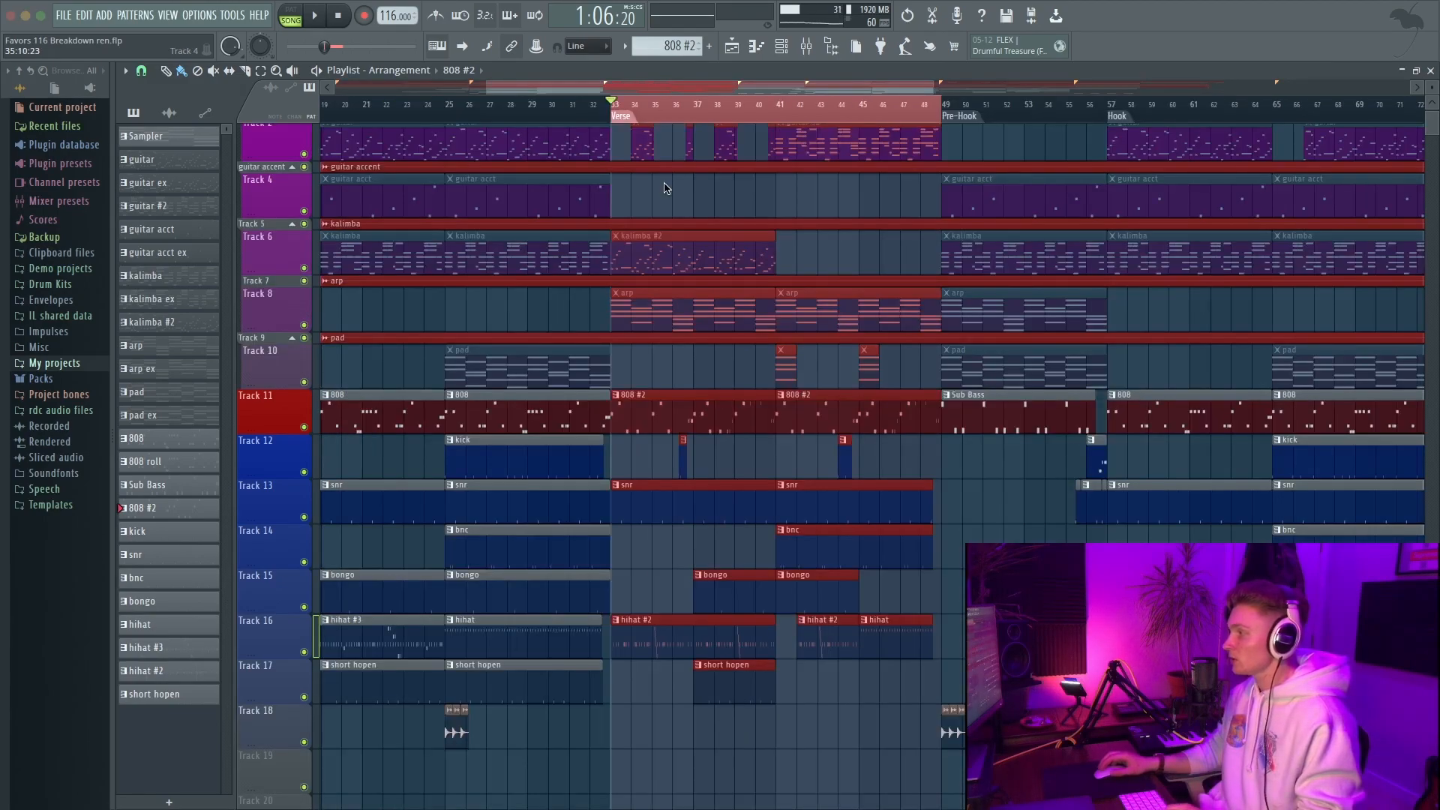
Play the complete verse, bars 33 to 48, with all melody, 808 and drum tracks
{"action": "key", "text": "space"}
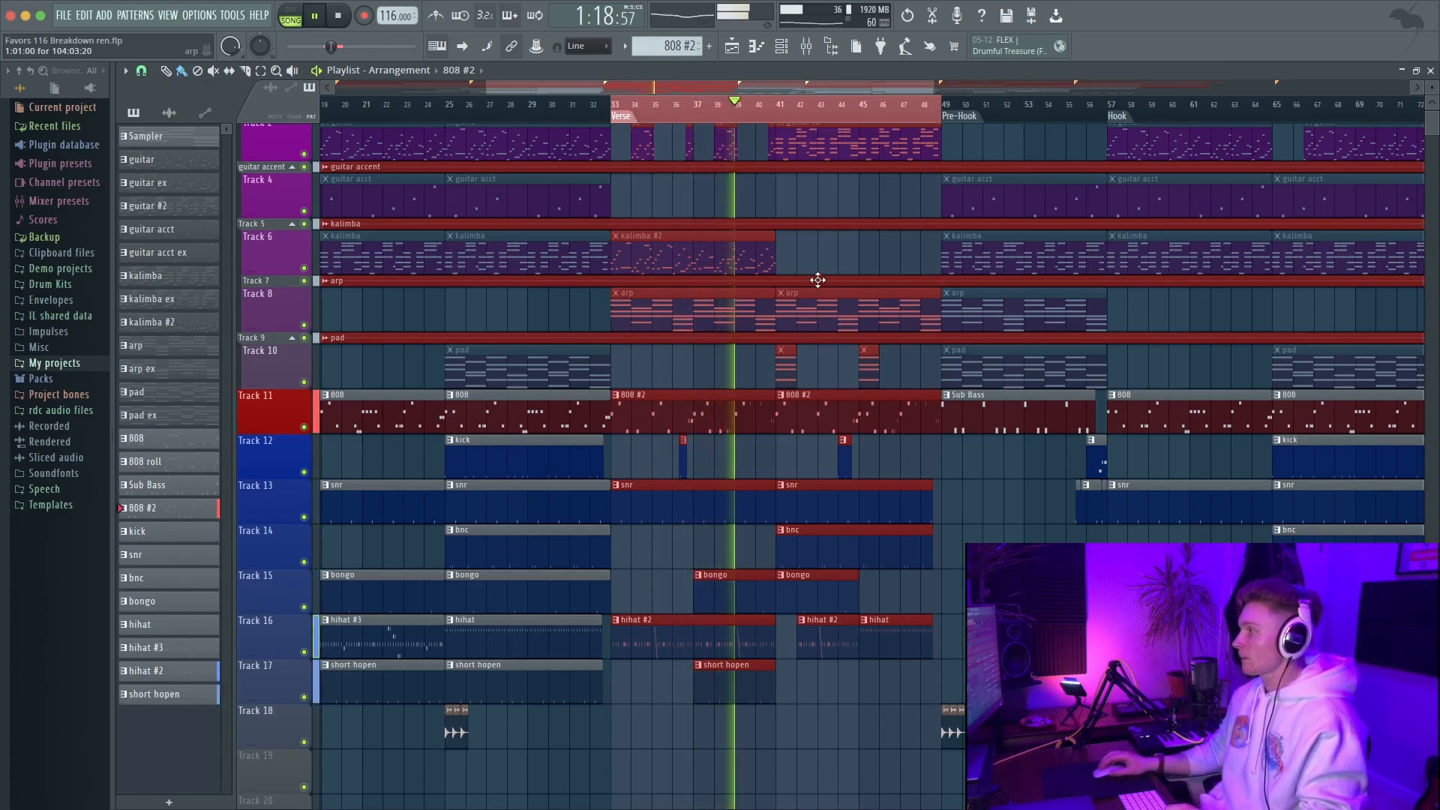
{"action": "scroll", "coordinate": [817, 281], "scroll_direction": "up", "scroll_amount": 1}
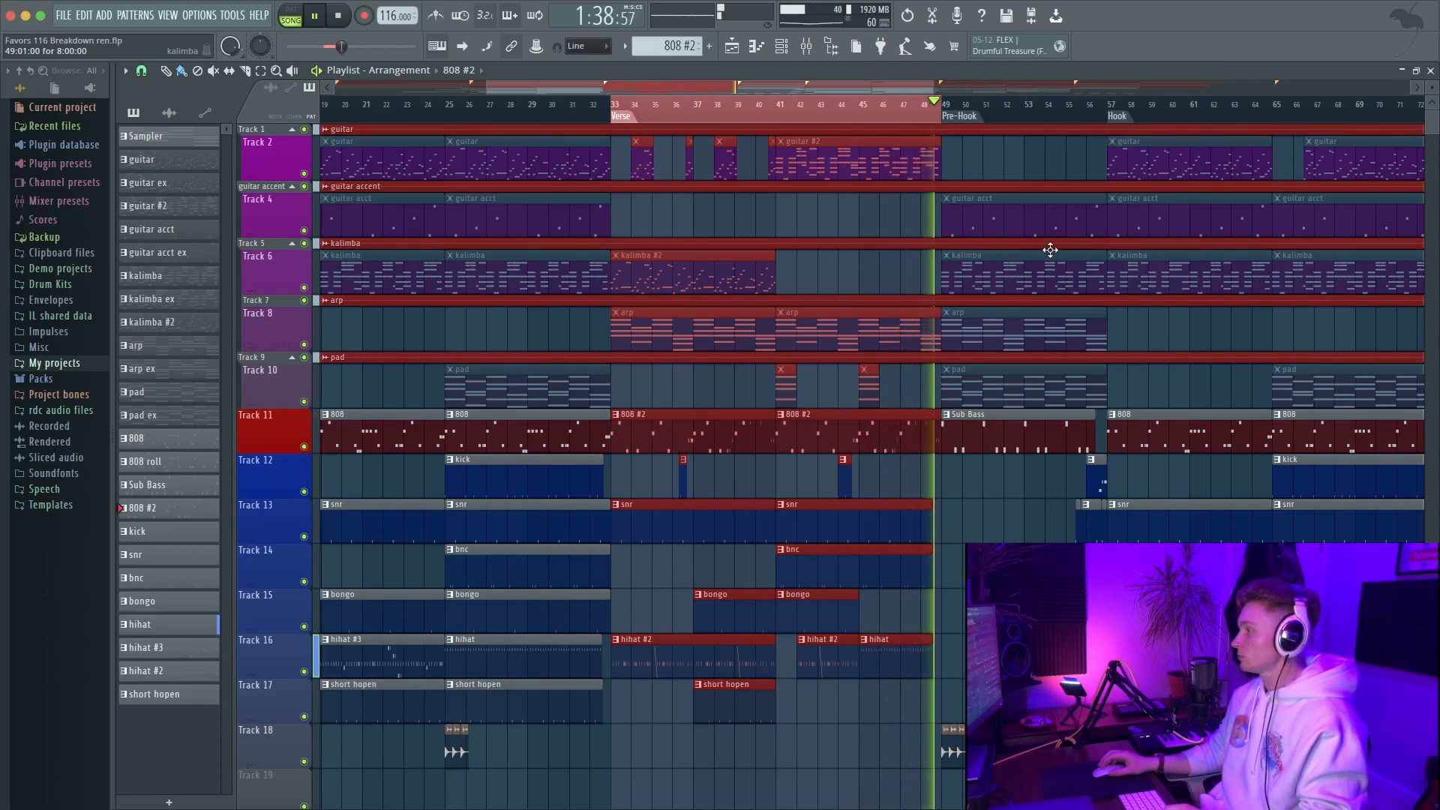
{"action": "key", "text": "space"}
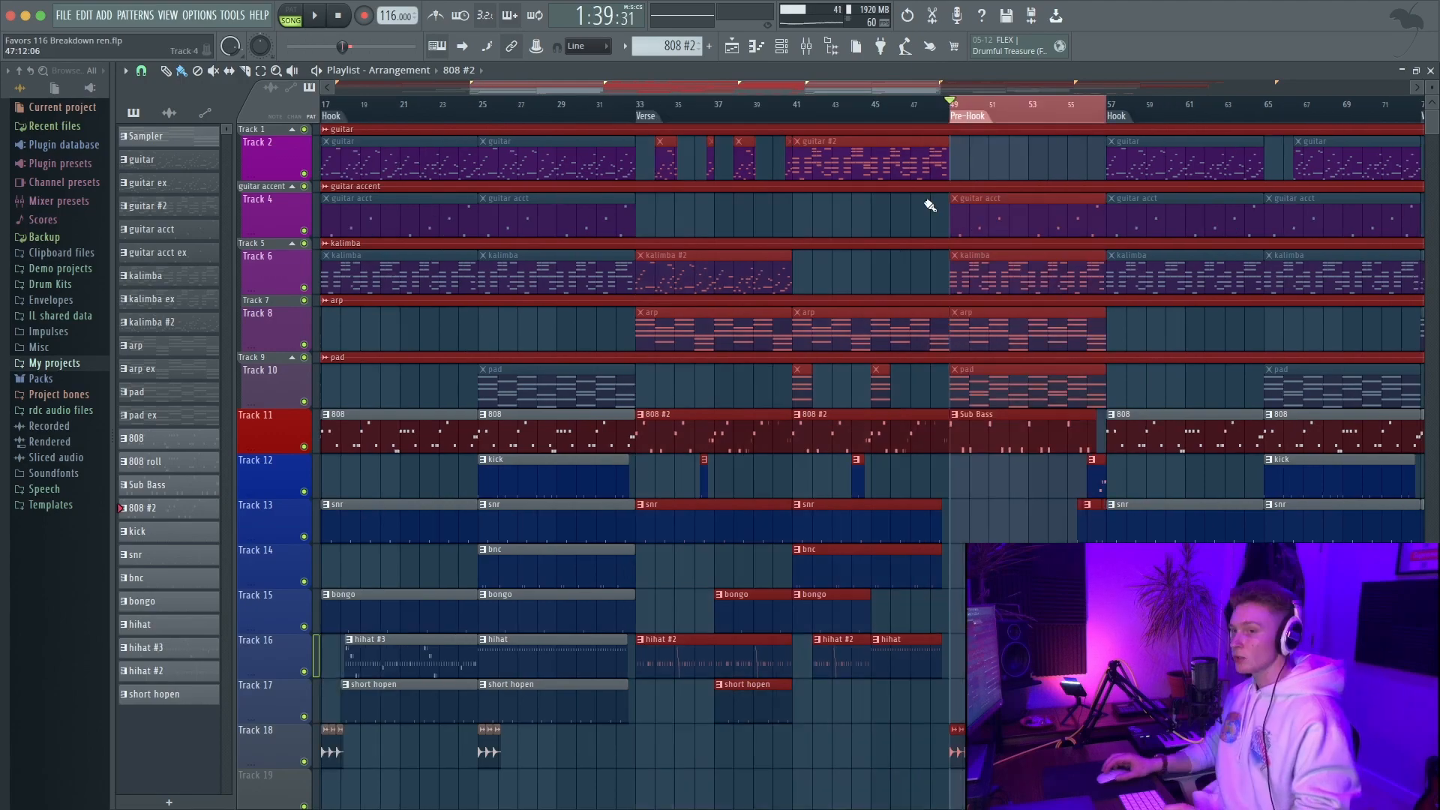
Select the verse's guitar #2 clip and the pre-hook's Sub Bass clip in turn to compare the two sections
{"action": "scroll", "coordinate": [1140, 207], "scroll_direction": "right", "scroll_amount": 4}
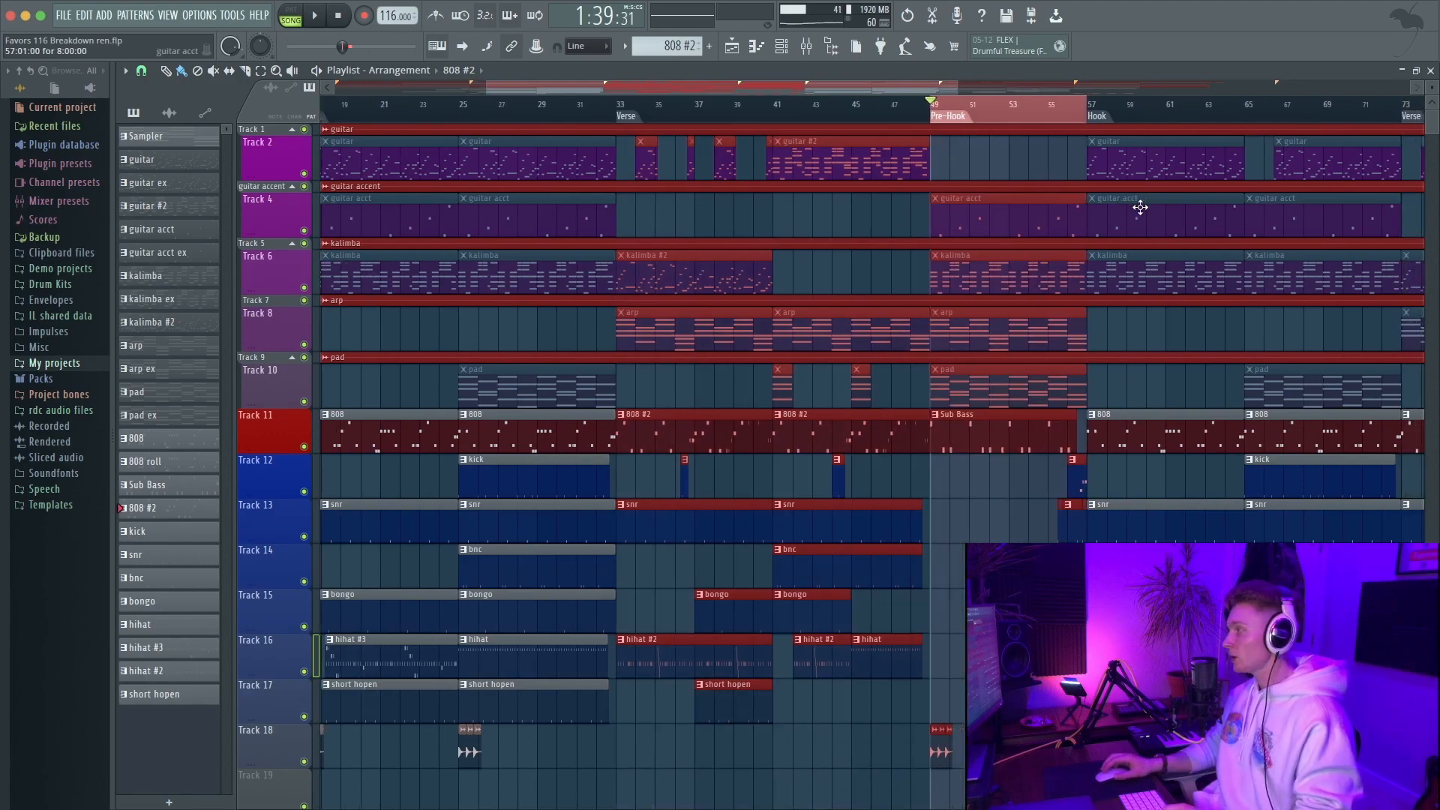
{"action": "scroll", "coordinate": [1140, 207], "scroll_direction": "right", "scroll_amount": 2}
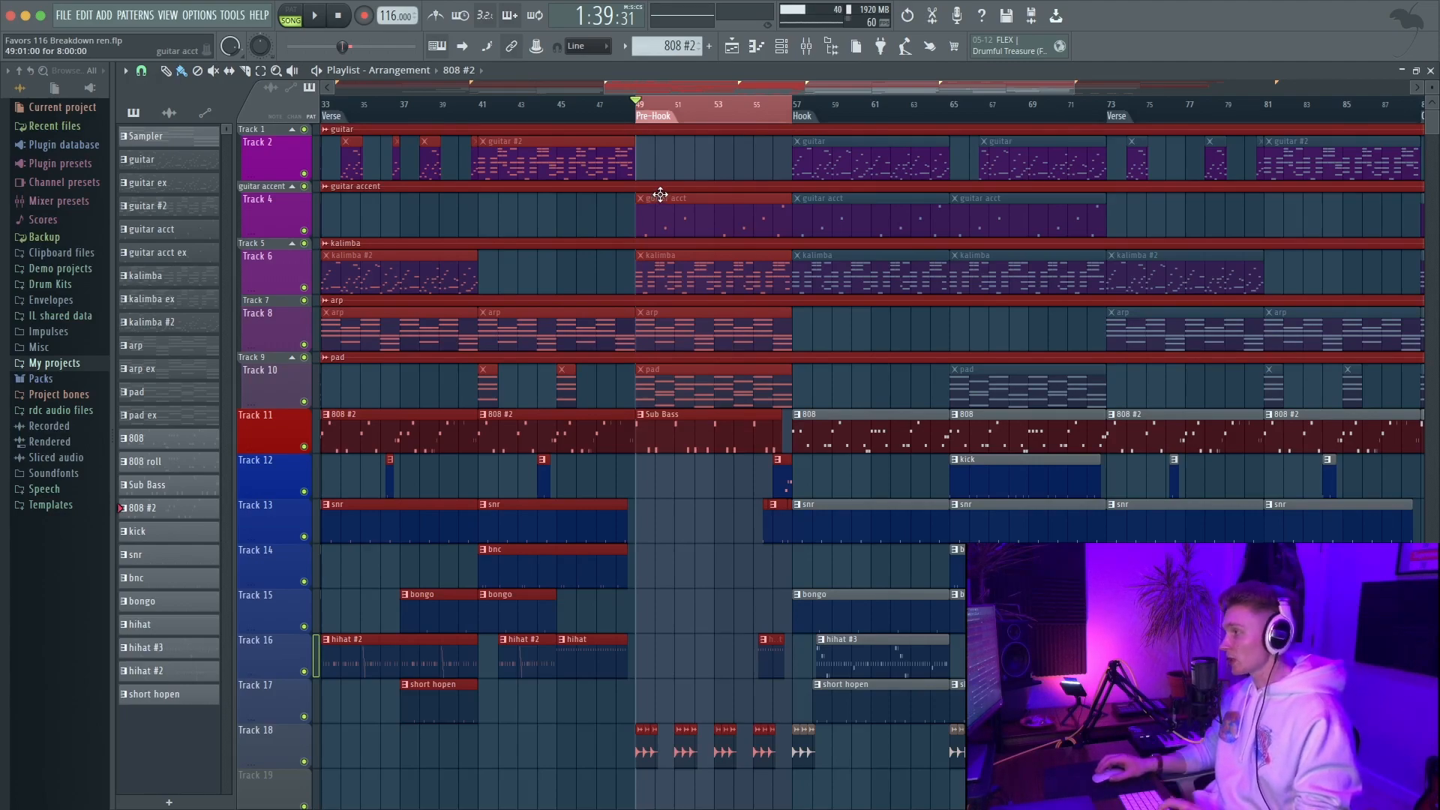
{"action": "left_click", "coordinate": [513, 168]}
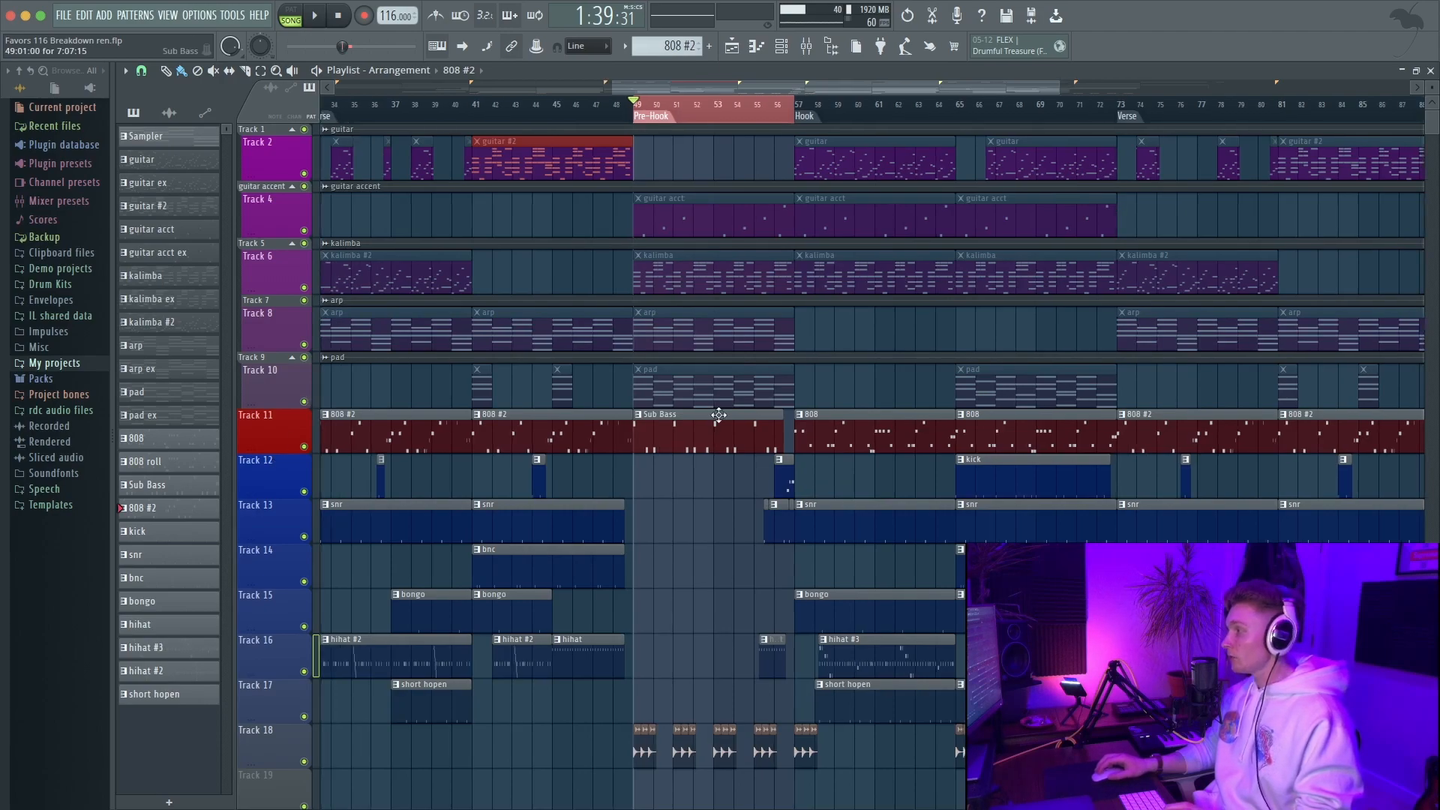
{"action": "scroll", "coordinate": [718, 415], "scroll_direction": "up", "scroll_amount": 3}
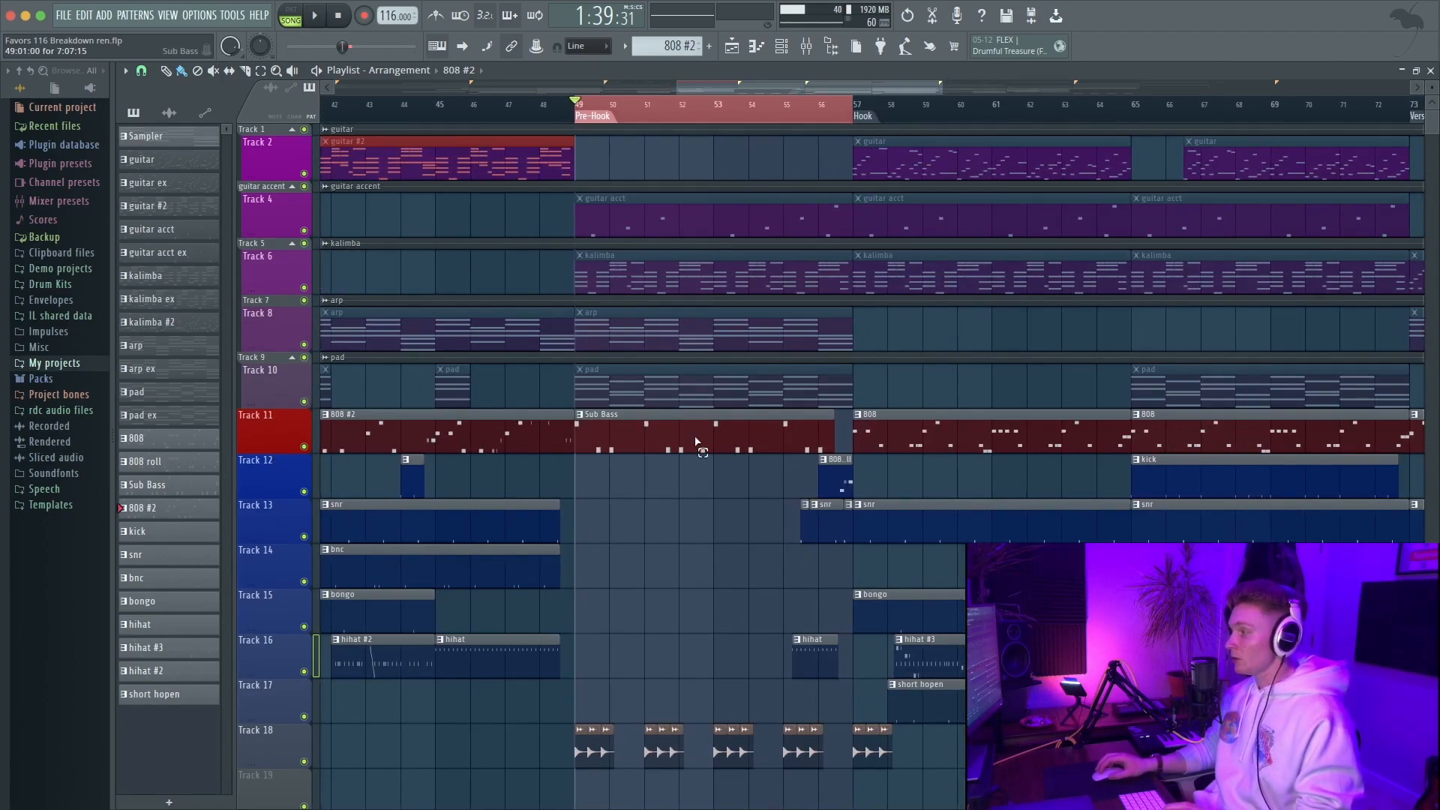
{"action": "left_click", "coordinate": [695, 437]}
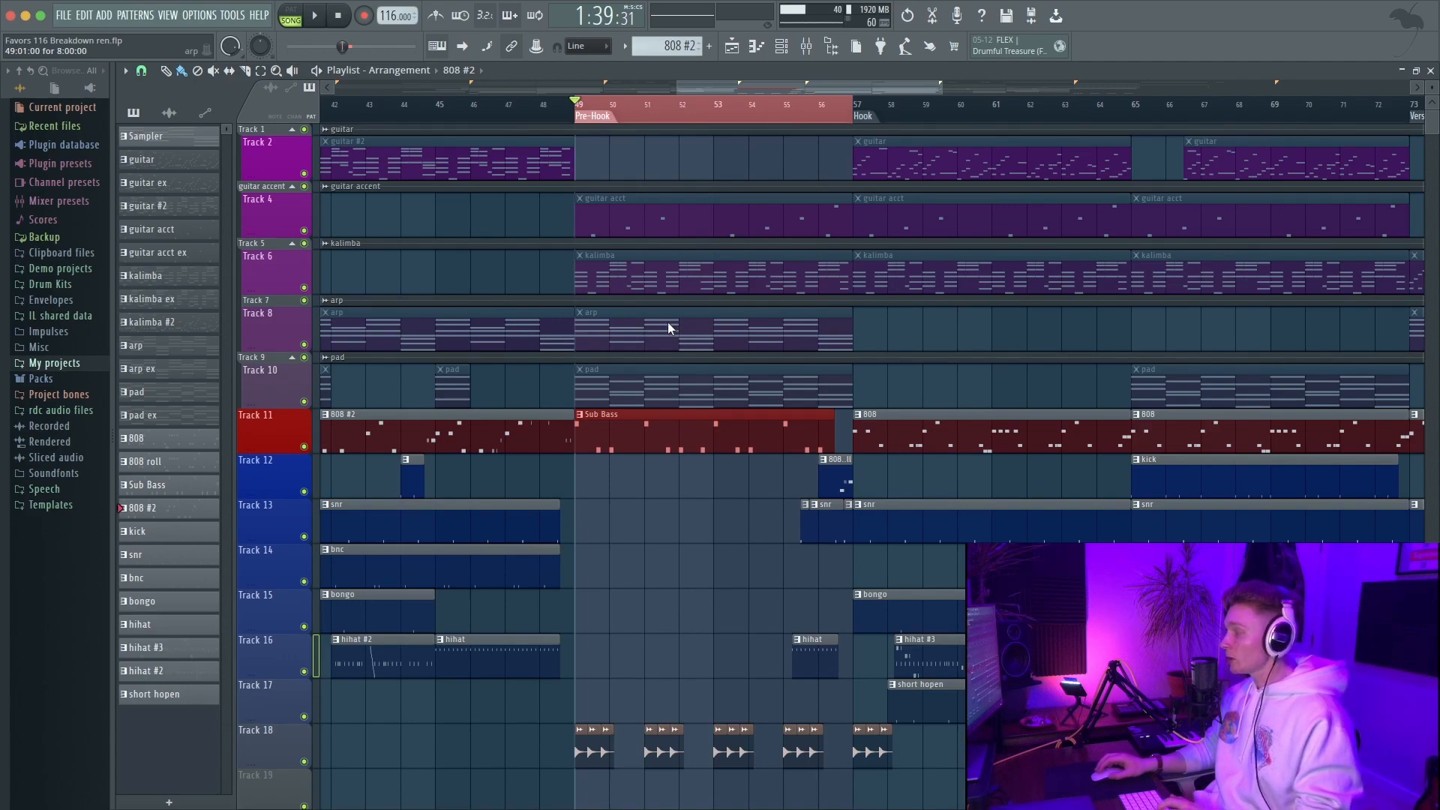
Set the time selection to the second half of the pre-hook, bars 53 to 56, and play it
{"action": "mouse_move", "coordinate": [577, 107]}
{"action": "left_mouse_down"}
{"action": "mouse_move", "coordinate": [775, 131]}
{"action": "mouse_move", "coordinate": [714, 176]}
{"action": "left_mouse_up"}
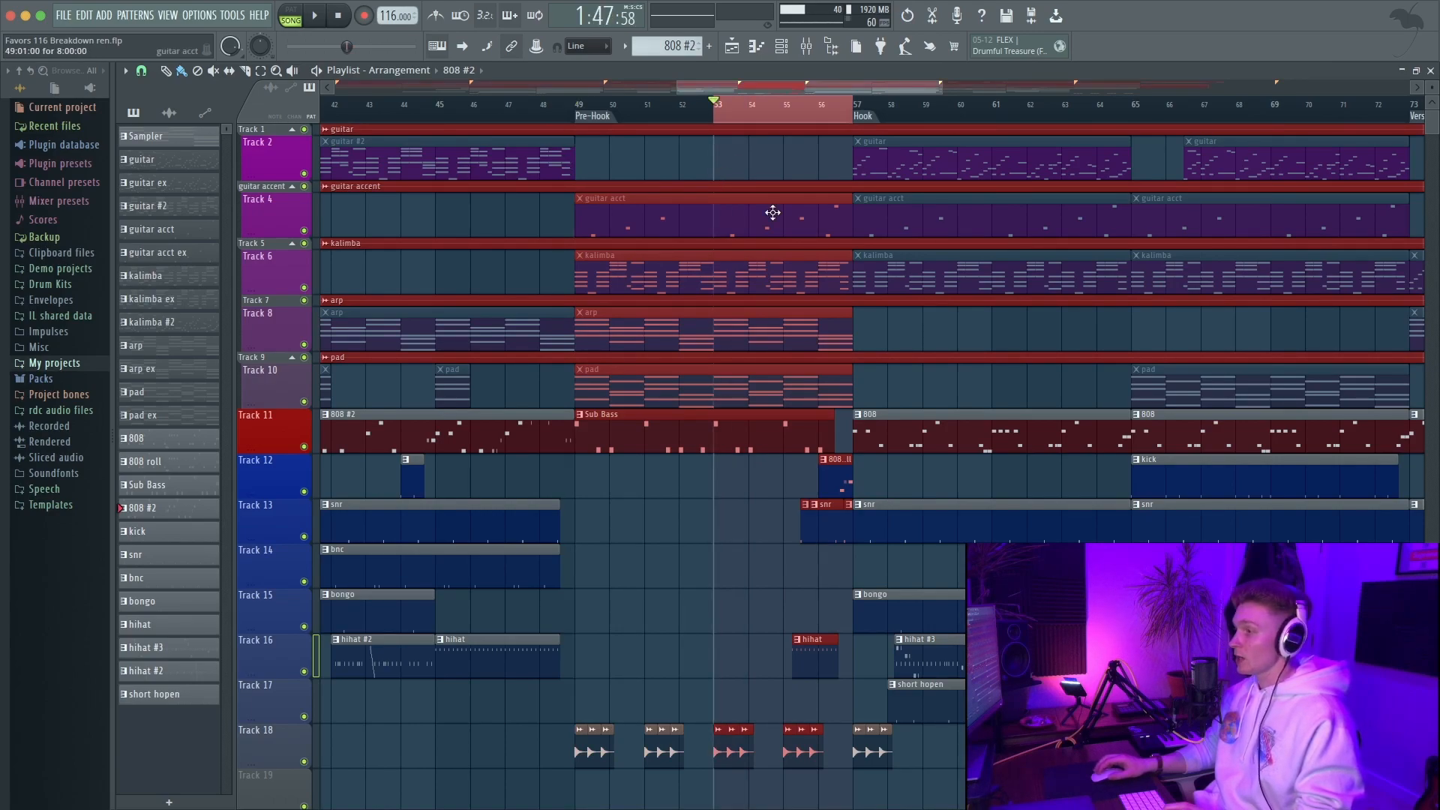
{"action": "key", "text": "space"}
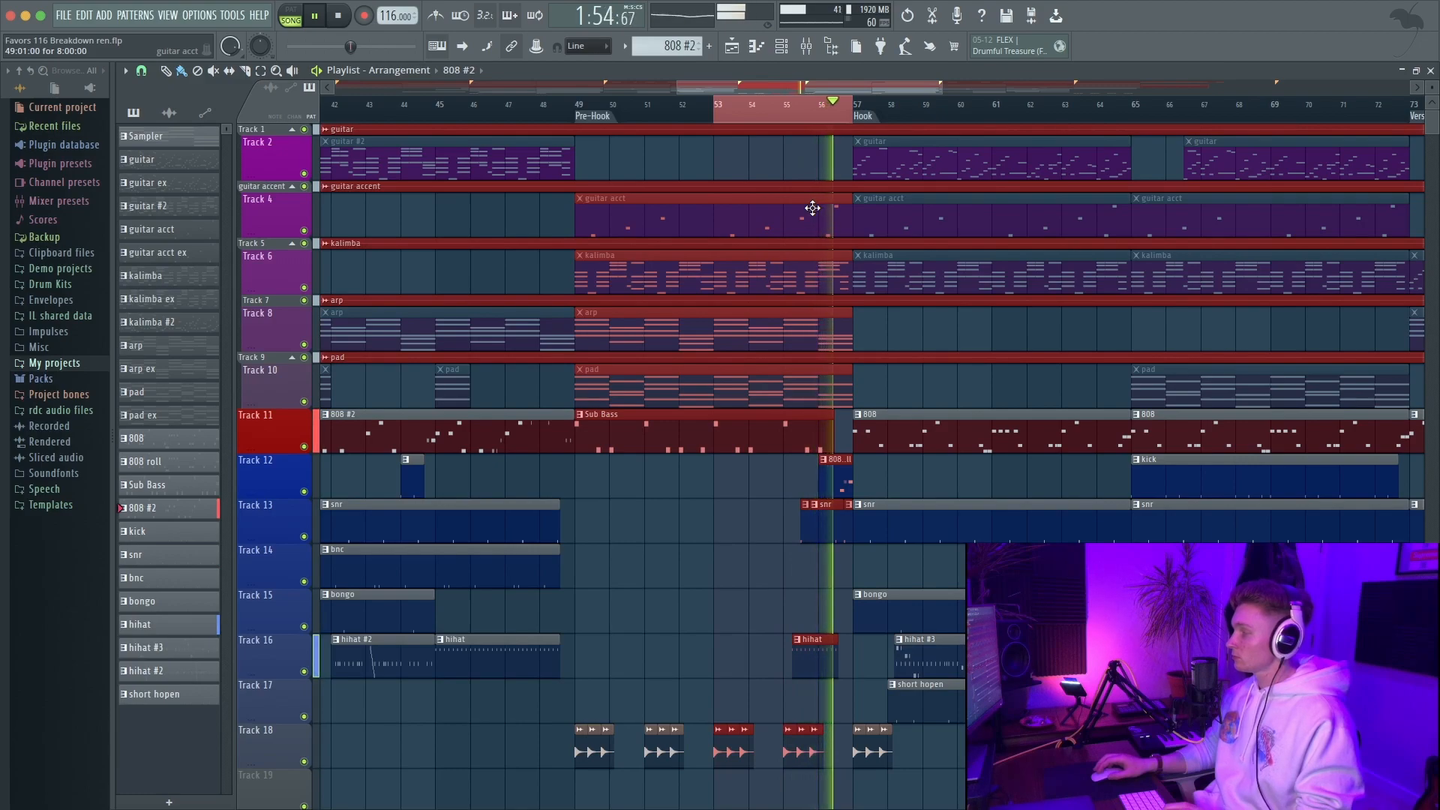
{"action": "key", "text": "space"}
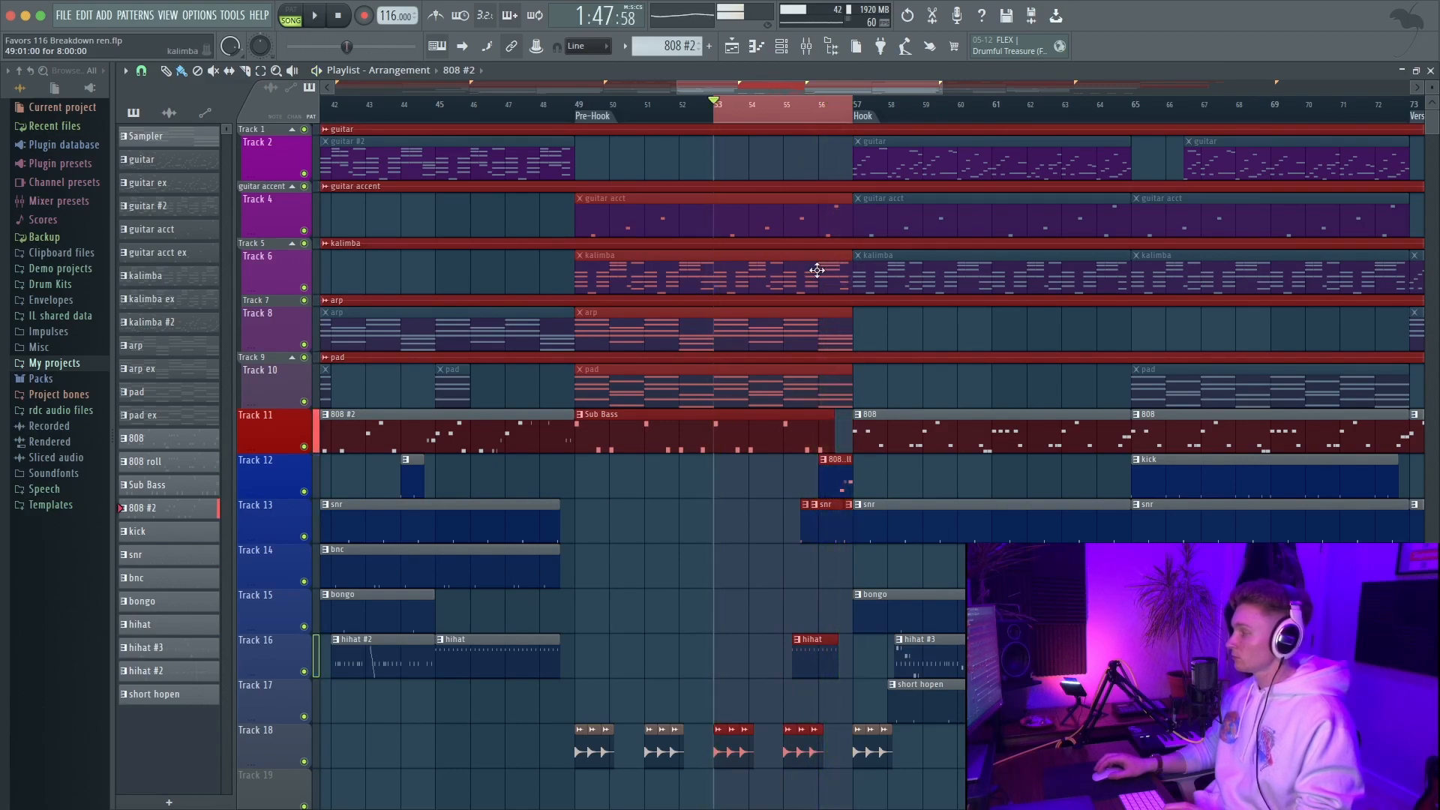